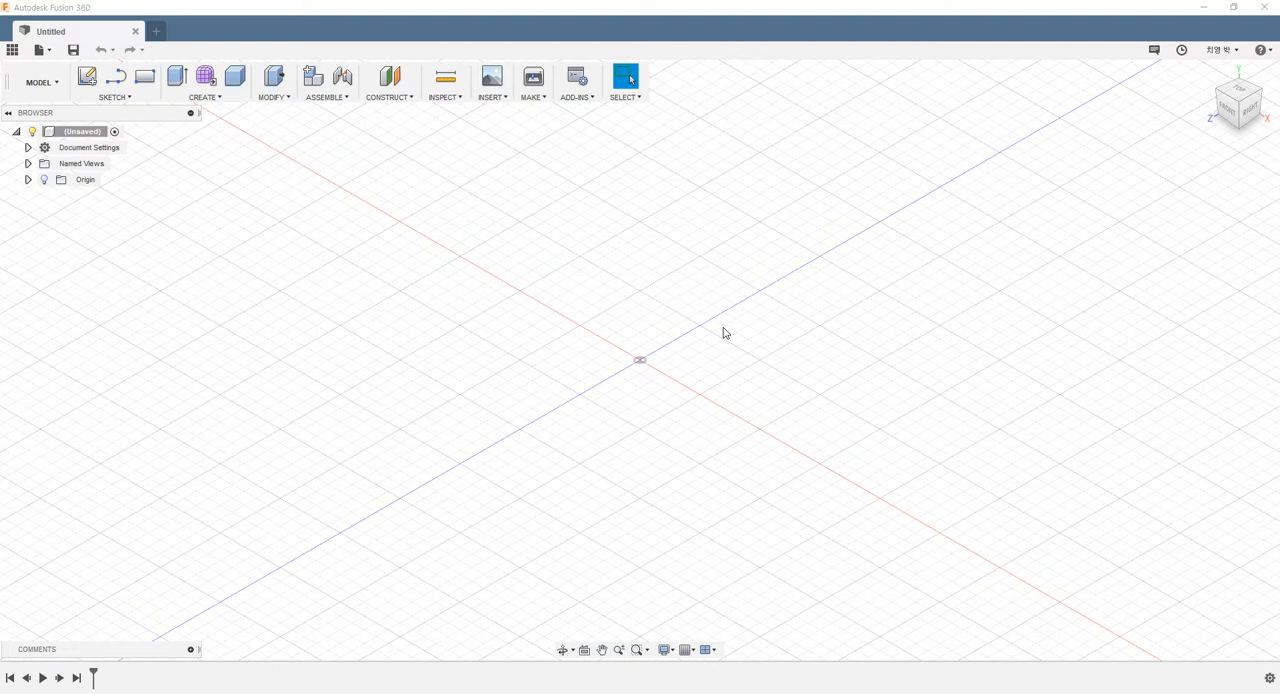
# Create a solid box on the horizontal plane starting at the origin, about 44 mm by 29 mm and 25 mm high
pyautogui.click(219, 100)
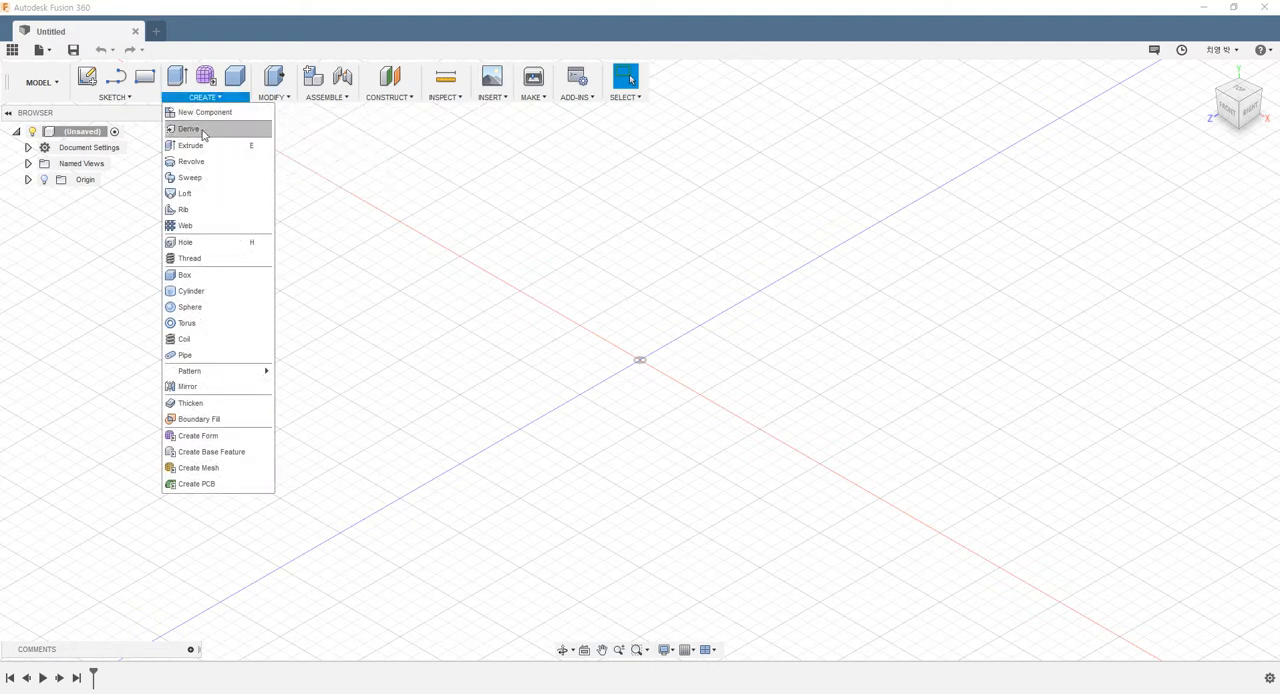
pyautogui.click(194, 276)
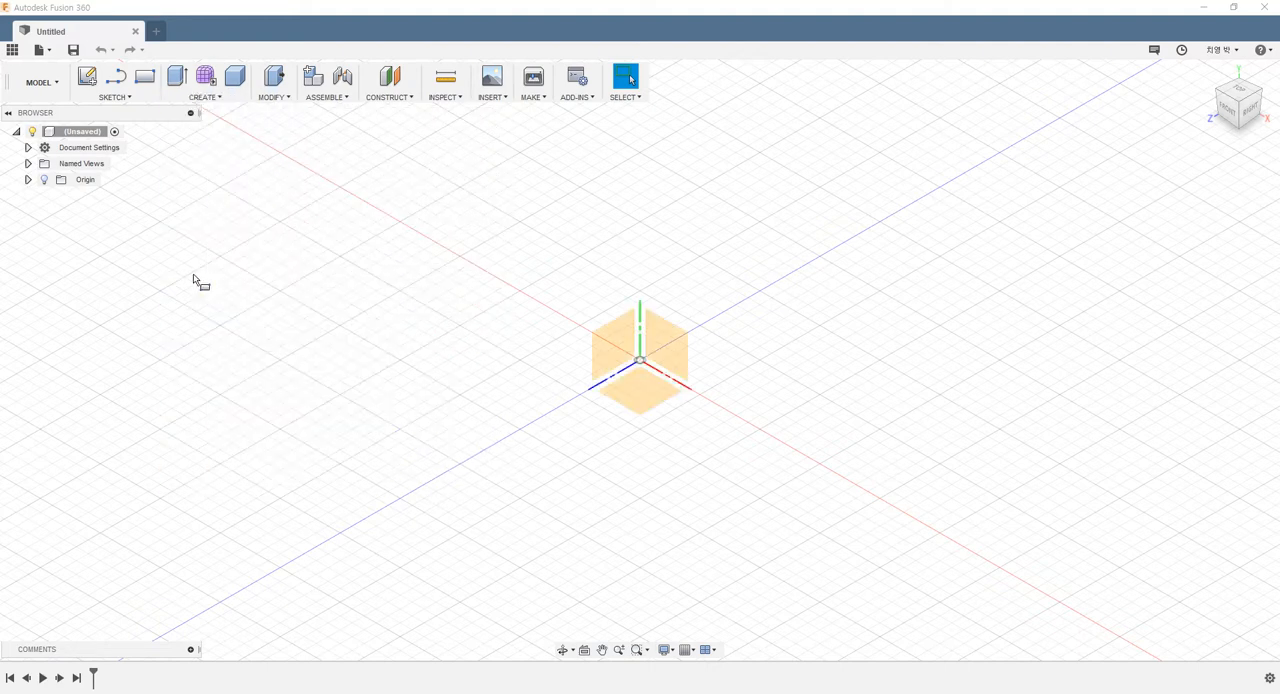
pyautogui.click(651, 402)
pyautogui.click(640, 361)
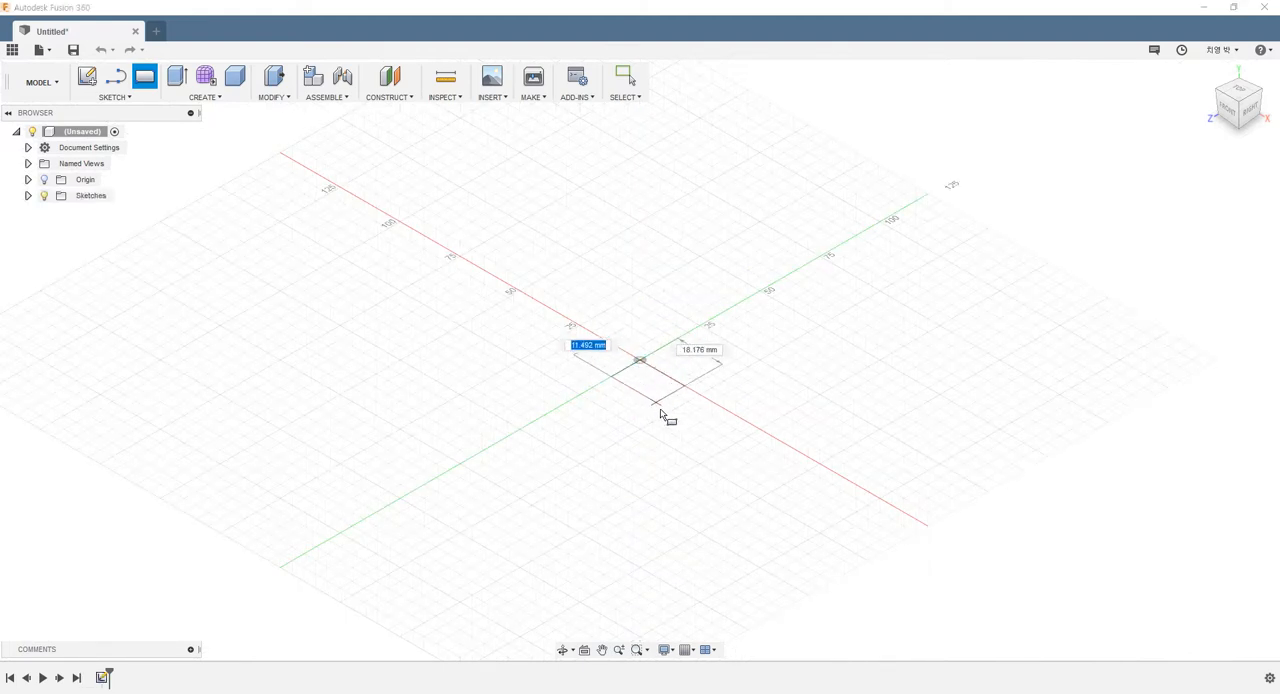
pyautogui.click(677, 467)
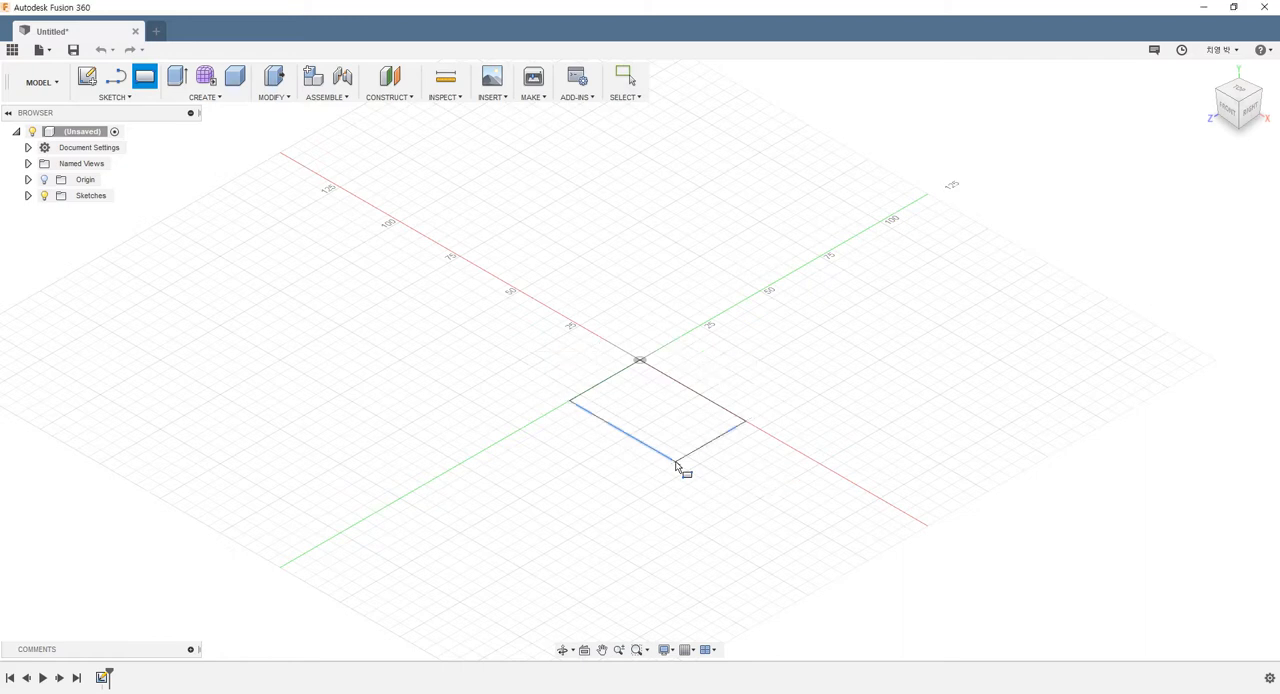
pyautogui.moveTo(650, 345); pyautogui.dragTo(650, 318)
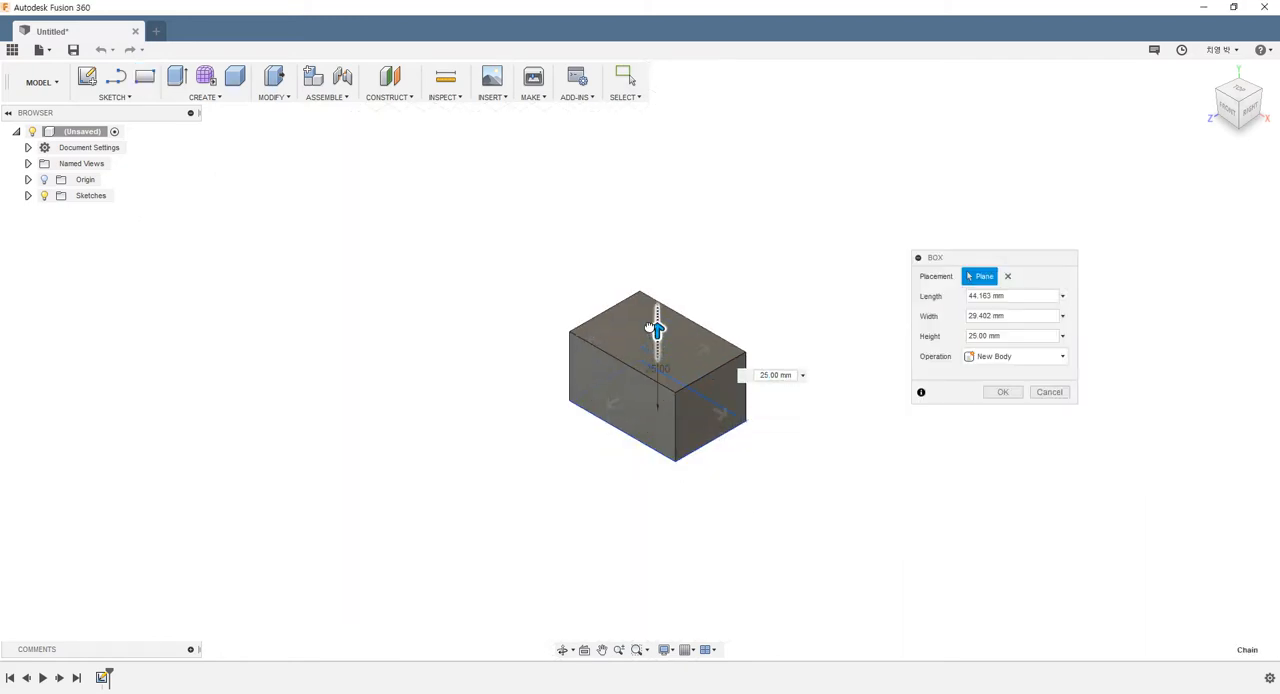
pyautogui.click(1002, 392)
pyautogui.scroll(-3, 757, 337)
pyautogui.scroll(3, 811, 363)
pyautogui.keyDown('shift'); pyautogui.moveTo(811, 363); pyautogui.dragTo(817, 360, button='middle'); pyautogui.keyUp('shift')
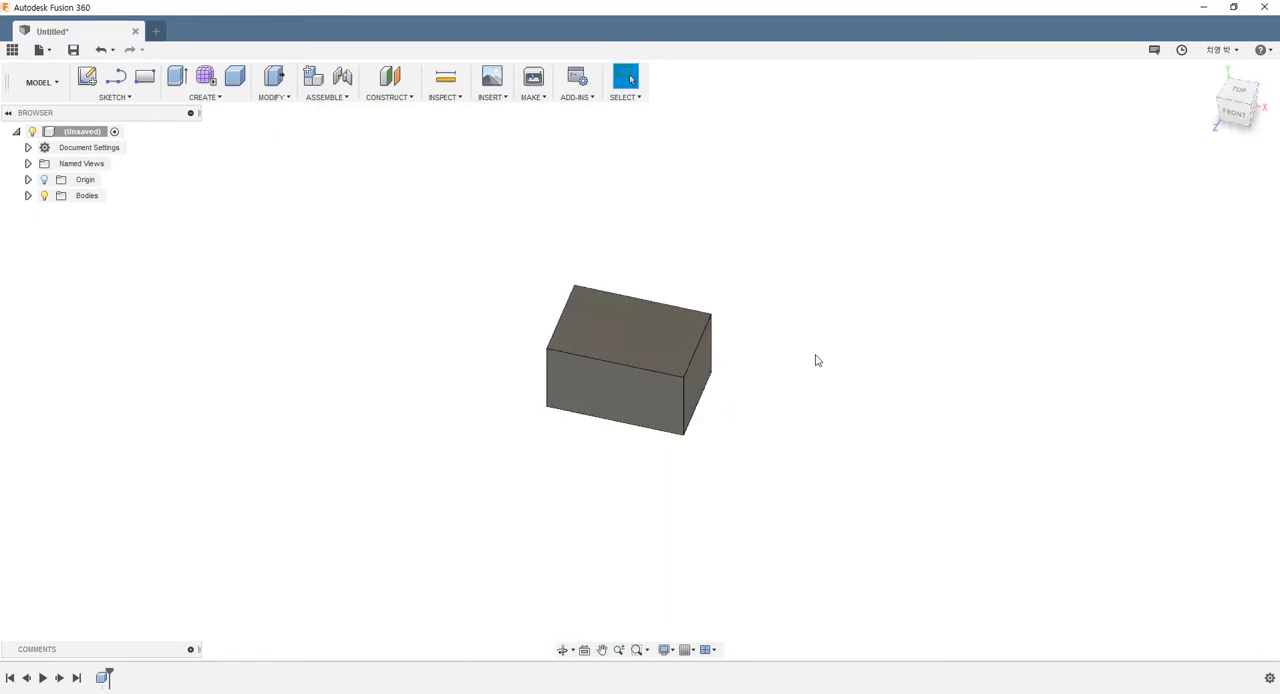
# Draw a second box, about 24 mm by 56 mm, from the first box's top face past its front edge, with a height of -15 mm
pyautogui.click(220, 100)
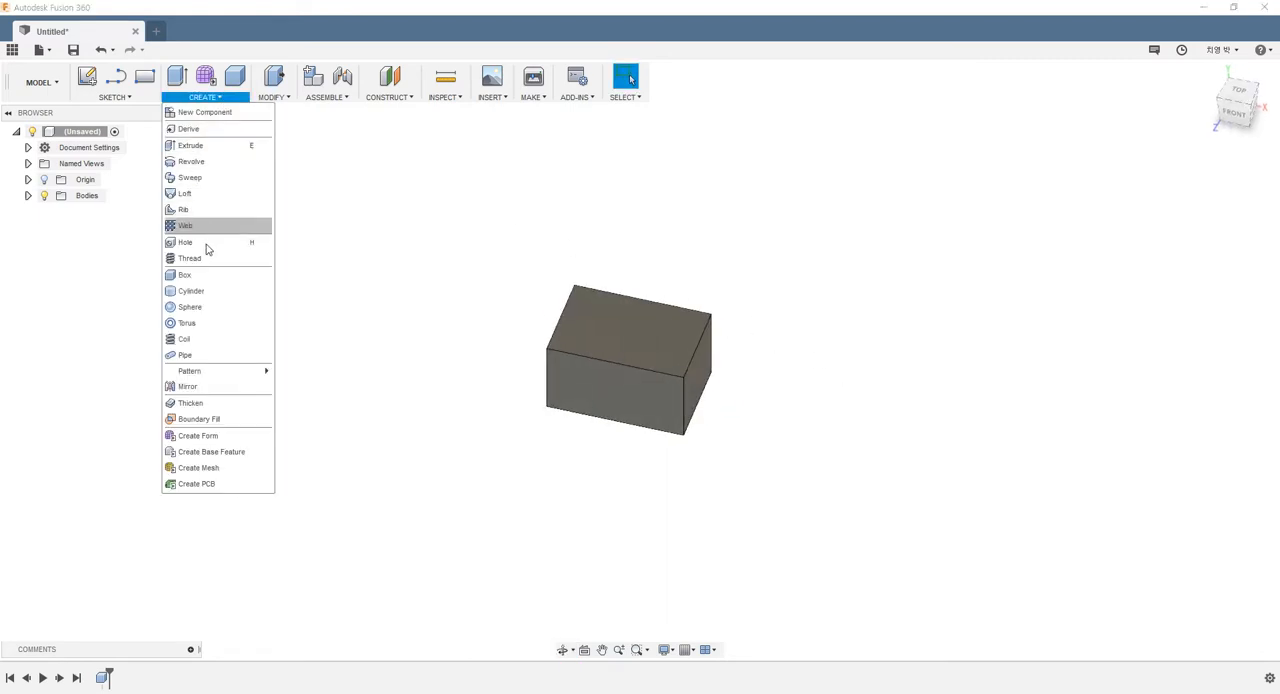
pyautogui.click(186, 276)
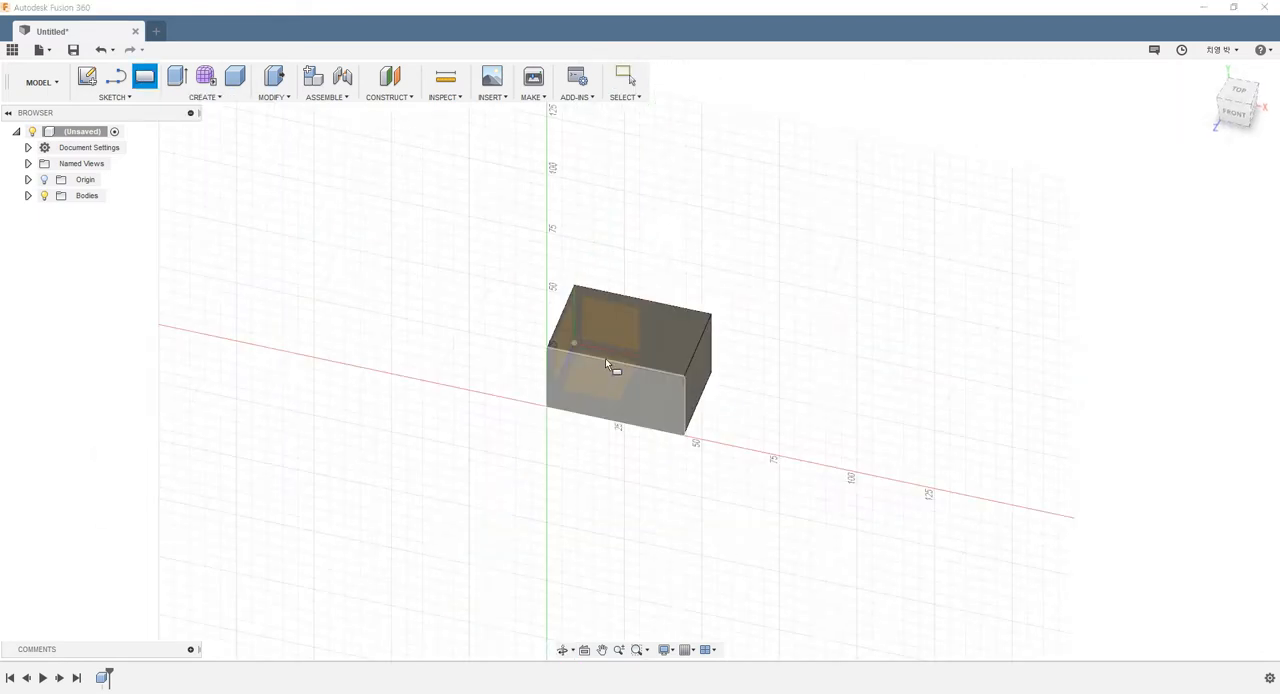
pyautogui.click(612, 346)
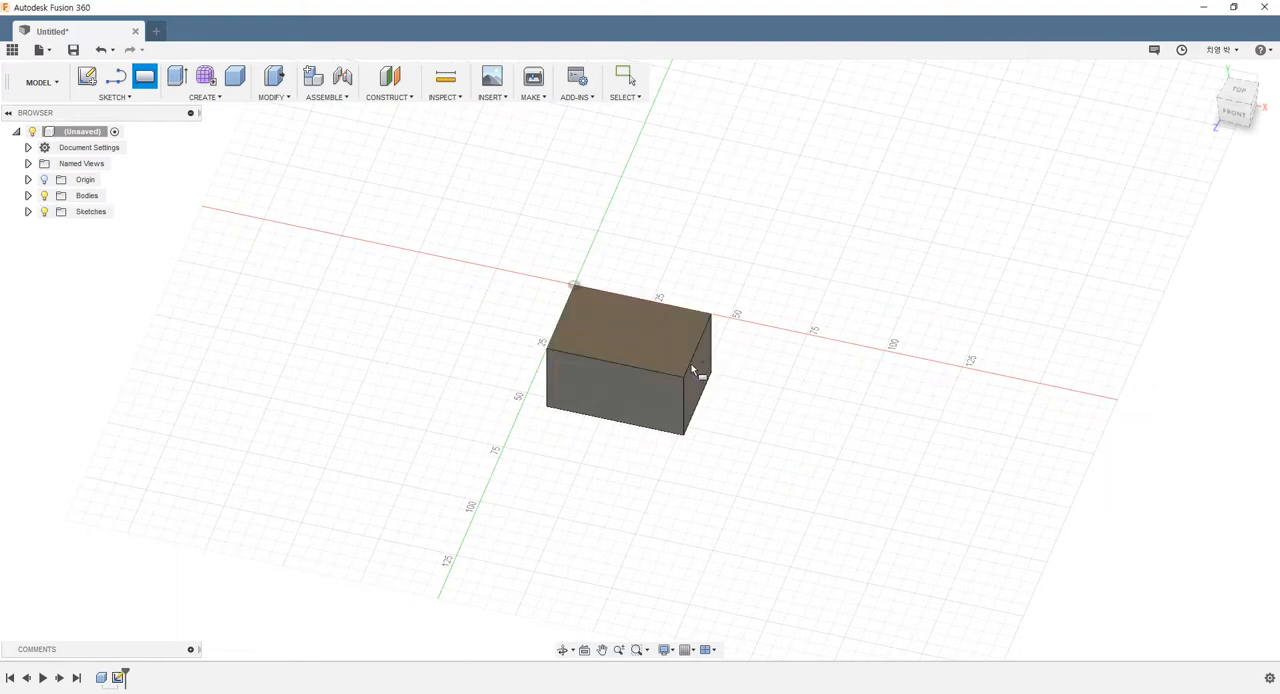
pyautogui.click(593, 327)
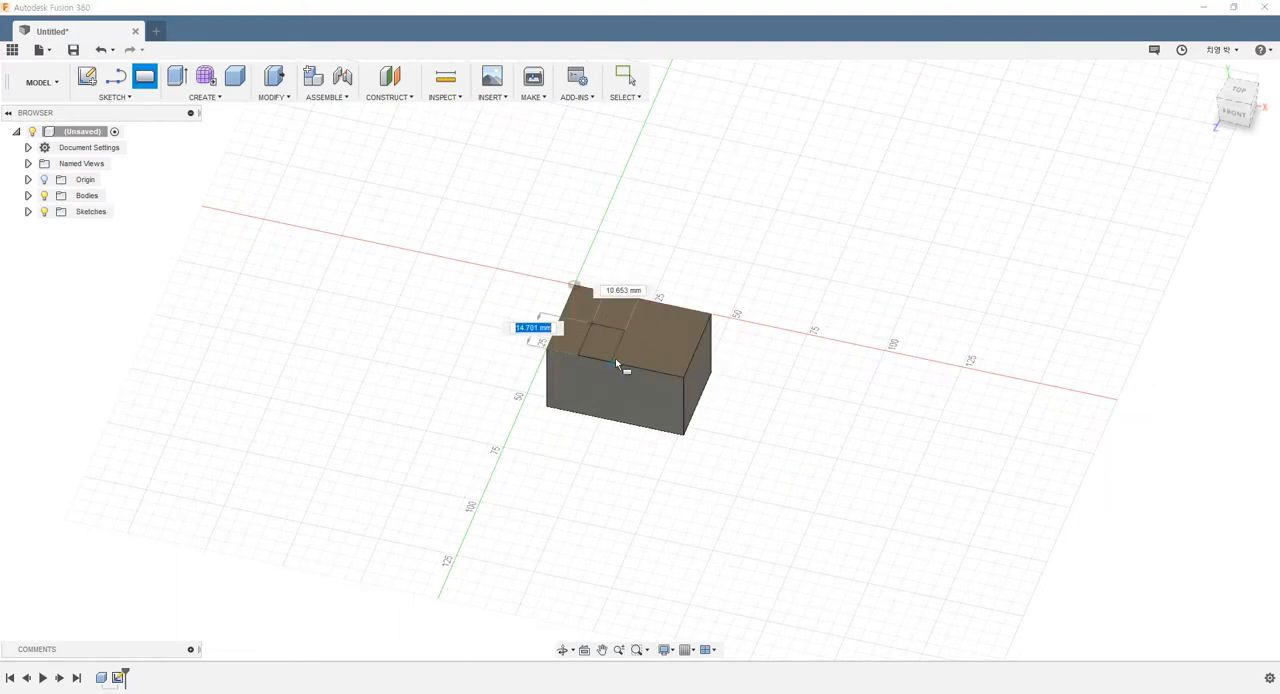
pyautogui.click(617, 465)
pyautogui.keyDown('shift'); pyautogui.moveTo(716, 375); pyautogui.dragTo(797, 308, button='middle'); pyautogui.keyUp('shift')
pyautogui.moveTo(631, 345); pyautogui.dragTo(638, 409)
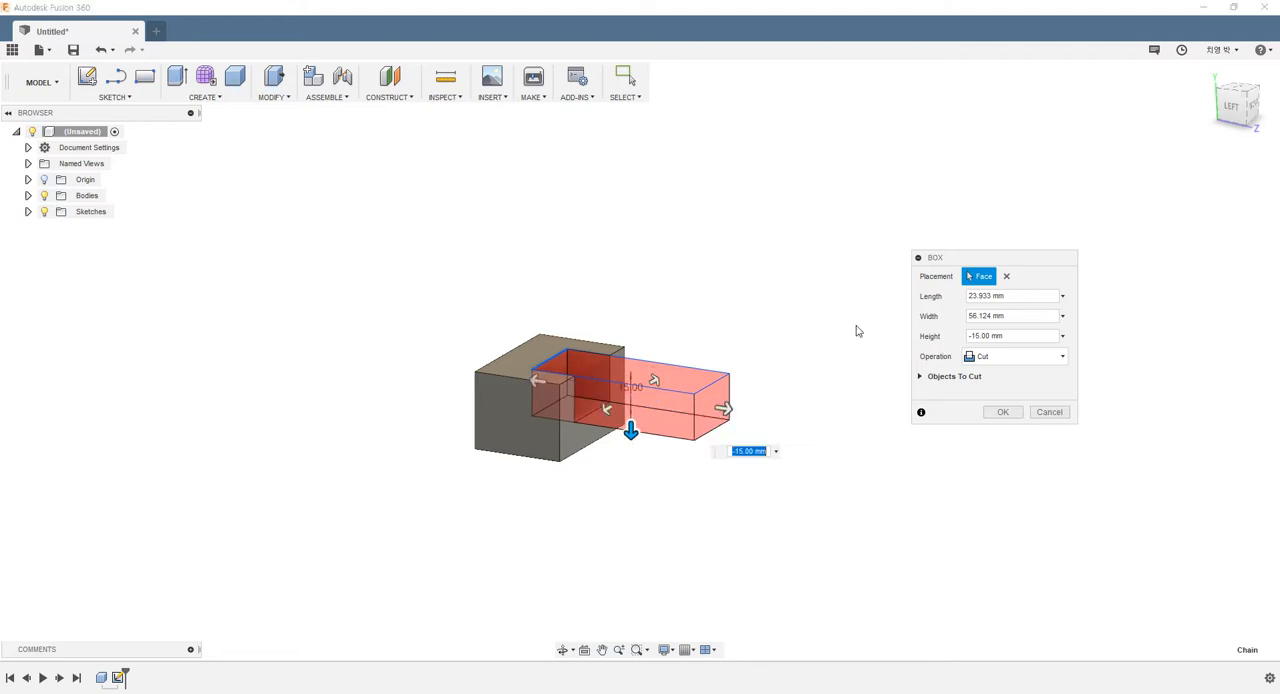
pyautogui.keyDown('shift'); pyautogui.moveTo(705, 299); pyautogui.dragTo(674, 306, button='middle'); pyautogui.keyUp('shift')
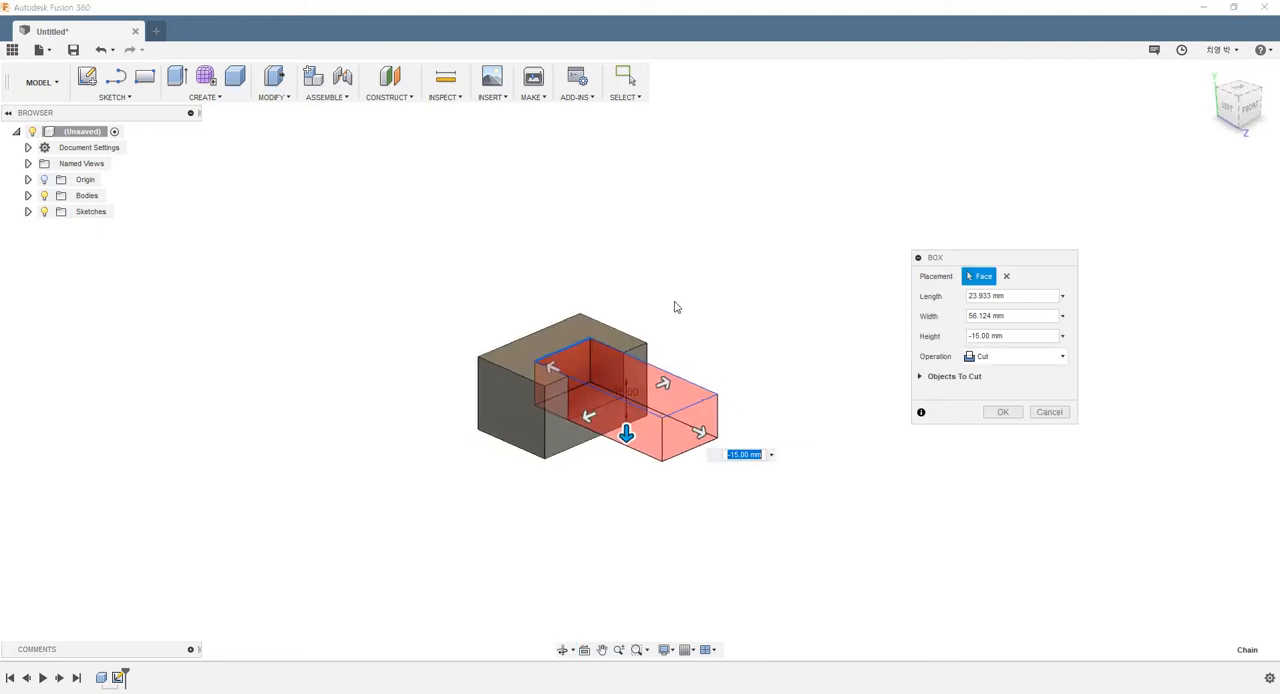
# Set the second box's operation to New Body and create it as a separate overlapping body
pyautogui.click(1005, 358)
pyautogui.click(1004, 428)
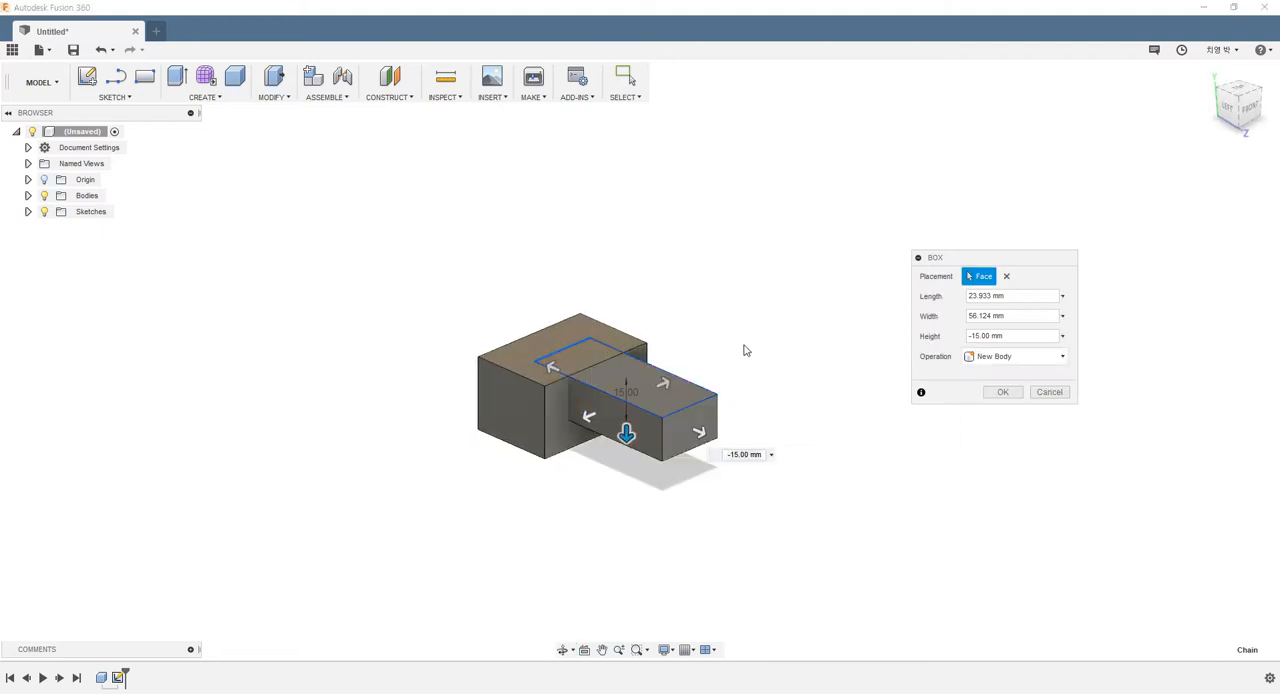
pyautogui.keyDown('shift'); pyautogui.moveTo(744, 350); pyautogui.dragTo(717, 320, button='middle'); pyautogui.keyUp('shift')
pyautogui.scroll(3, 729, 323)
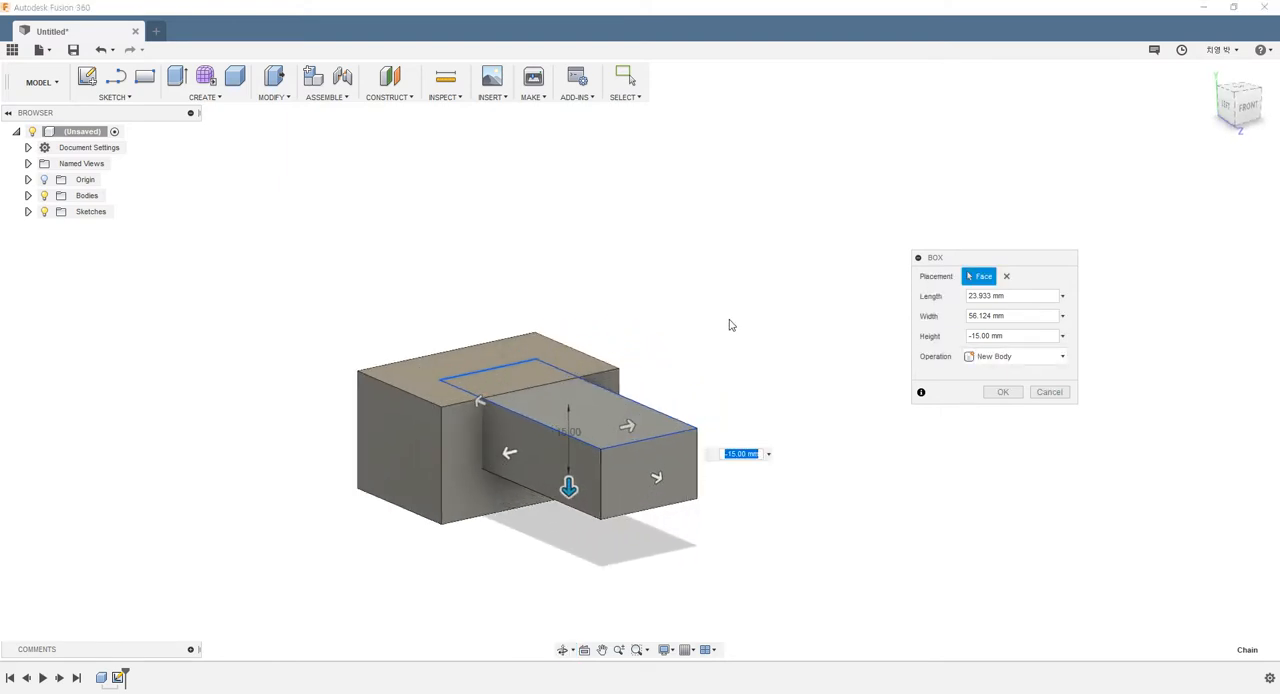
pyautogui.click(990, 394)
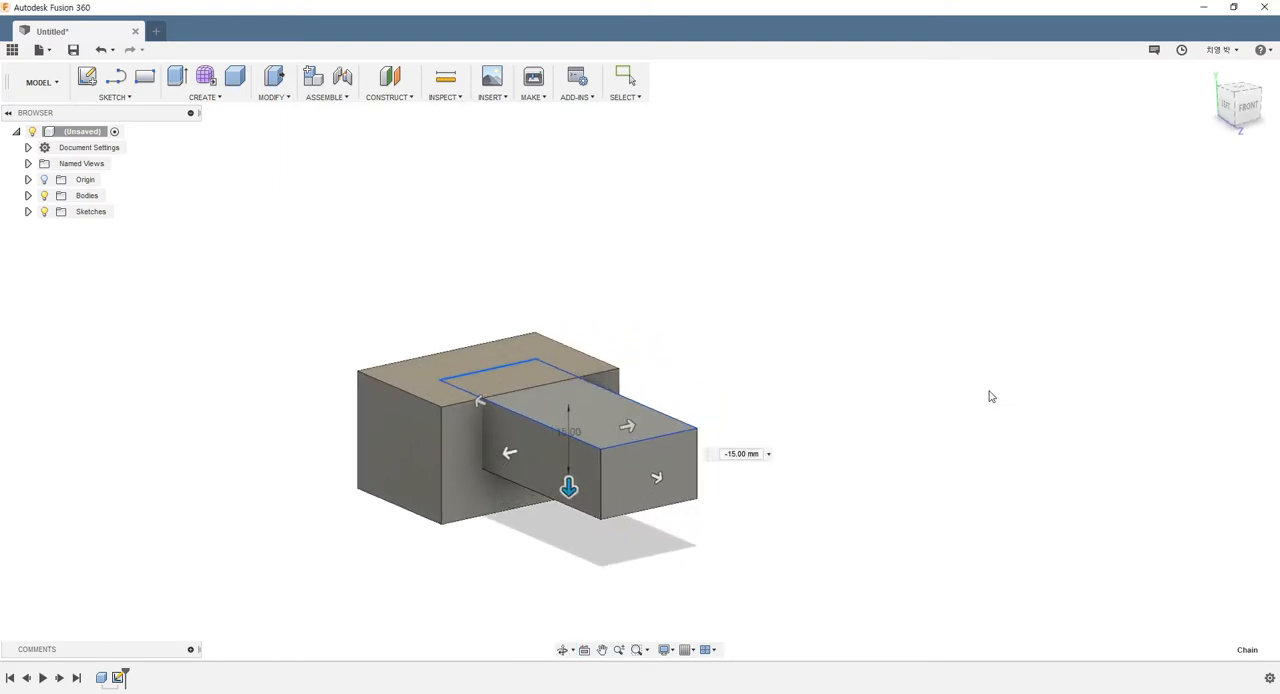
# Examine the two overlapping boxes from several angles, selecting Body1 and Body2 in turn to tell them apart
pyautogui.keyDown('shift'); pyautogui.moveTo(780, 346); pyautogui.dragTo(720, 348, button='middle'); pyautogui.keyUp('shift')
pyautogui.scroll(1, 737, 343)
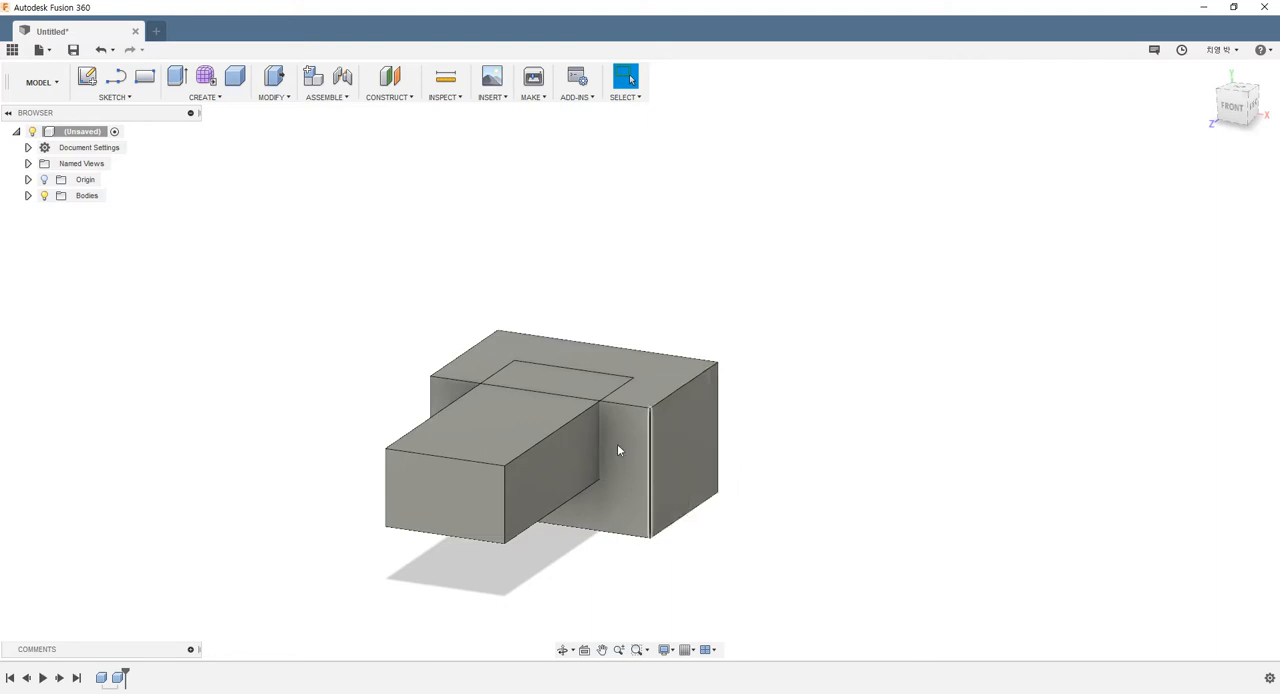
pyautogui.keyDown('shift'); pyautogui.moveTo(509, 289); pyautogui.dragTo(280, 286, button='middle'); pyautogui.keyUp('shift')
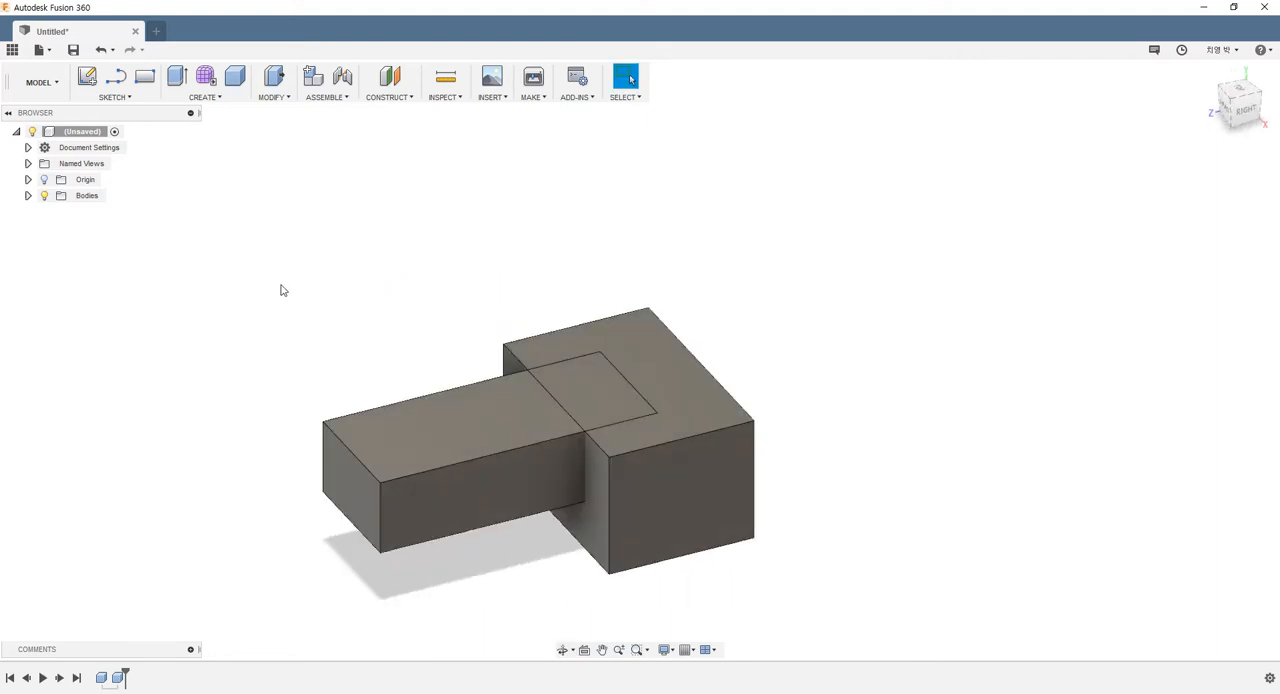
pyautogui.click(28, 195)
pyautogui.click(95, 212)
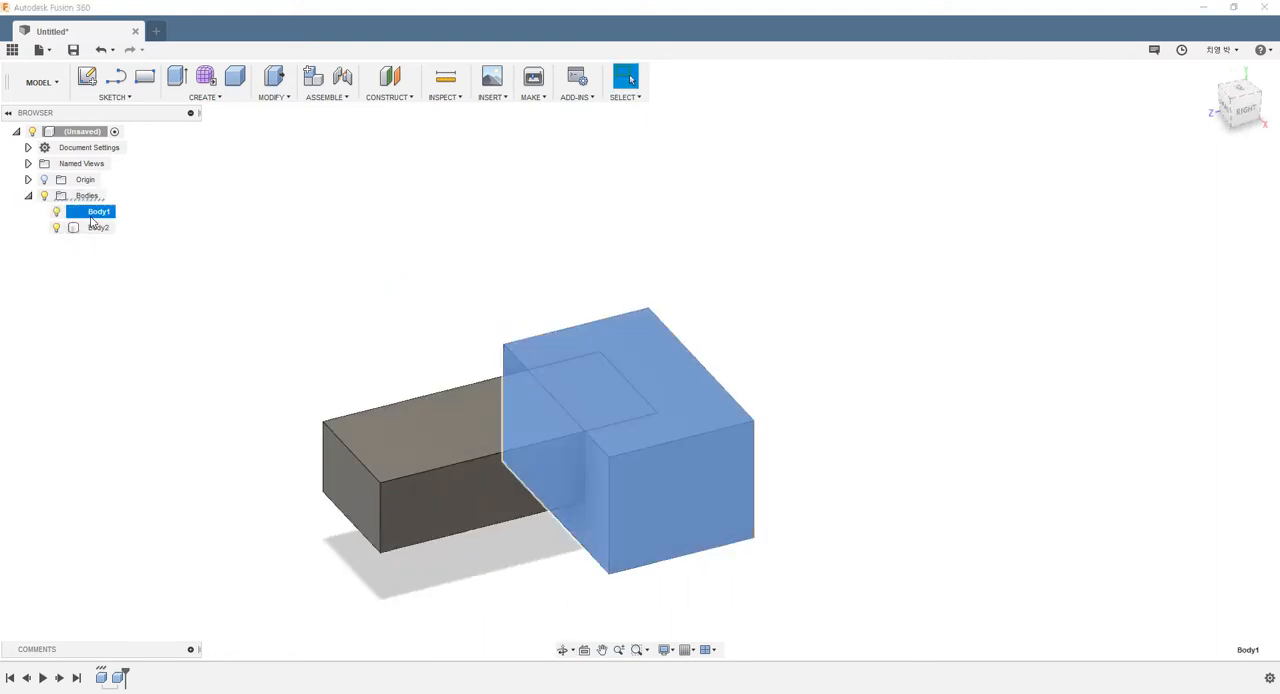
pyautogui.click(354, 350)
pyautogui.click(97, 228)
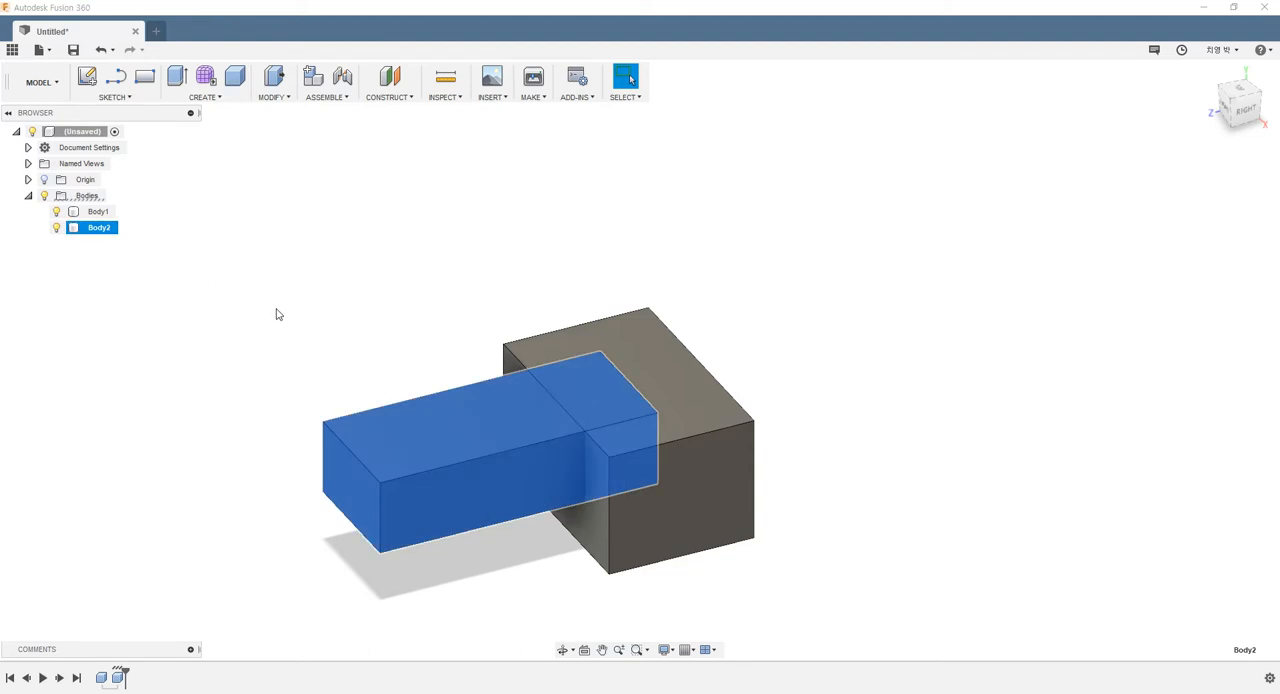
pyautogui.click(438, 296)
pyautogui.keyDown('shift'); pyautogui.moveTo(546, 309); pyautogui.dragTo(541, 325, button='middle'); pyautogui.keyUp('shift')
pyautogui.moveTo(278, 255); pyautogui.dragTo(834, 534)
pyautogui.click(818, 542)
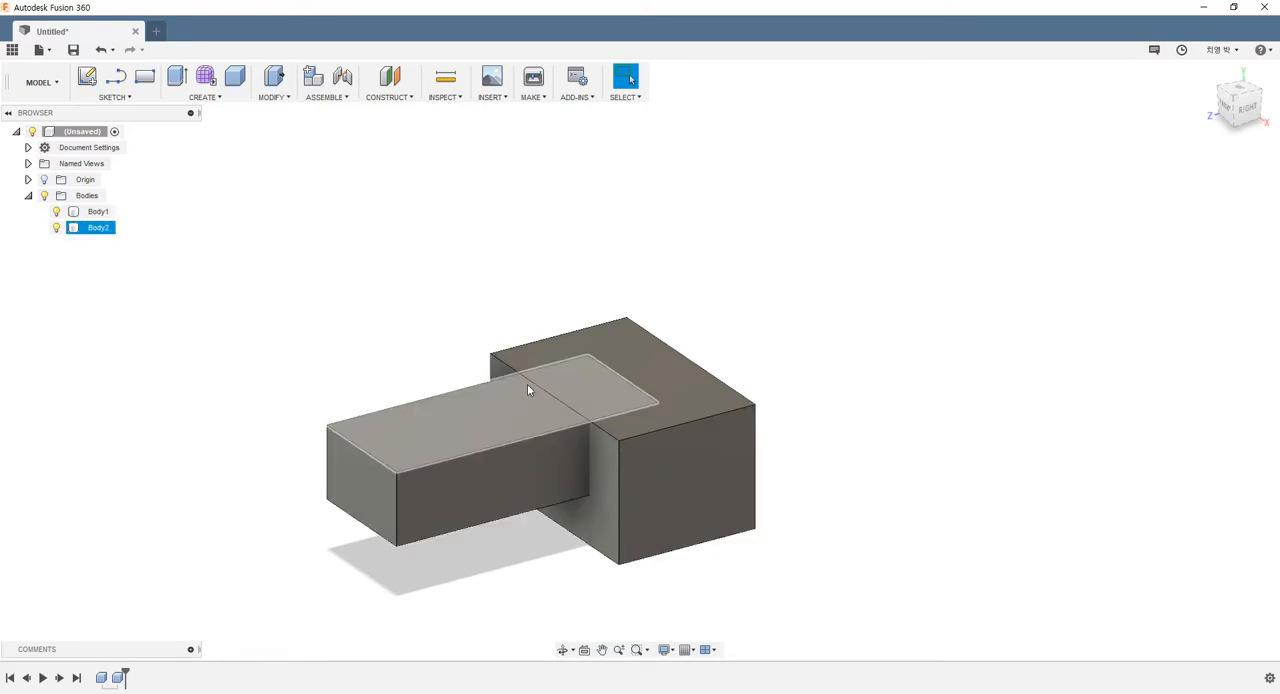
pyautogui.keyDown('shift'); pyautogui.moveTo(527, 384); pyautogui.dragTo(578, 416, button='middle'); pyautogui.keyUp('shift')
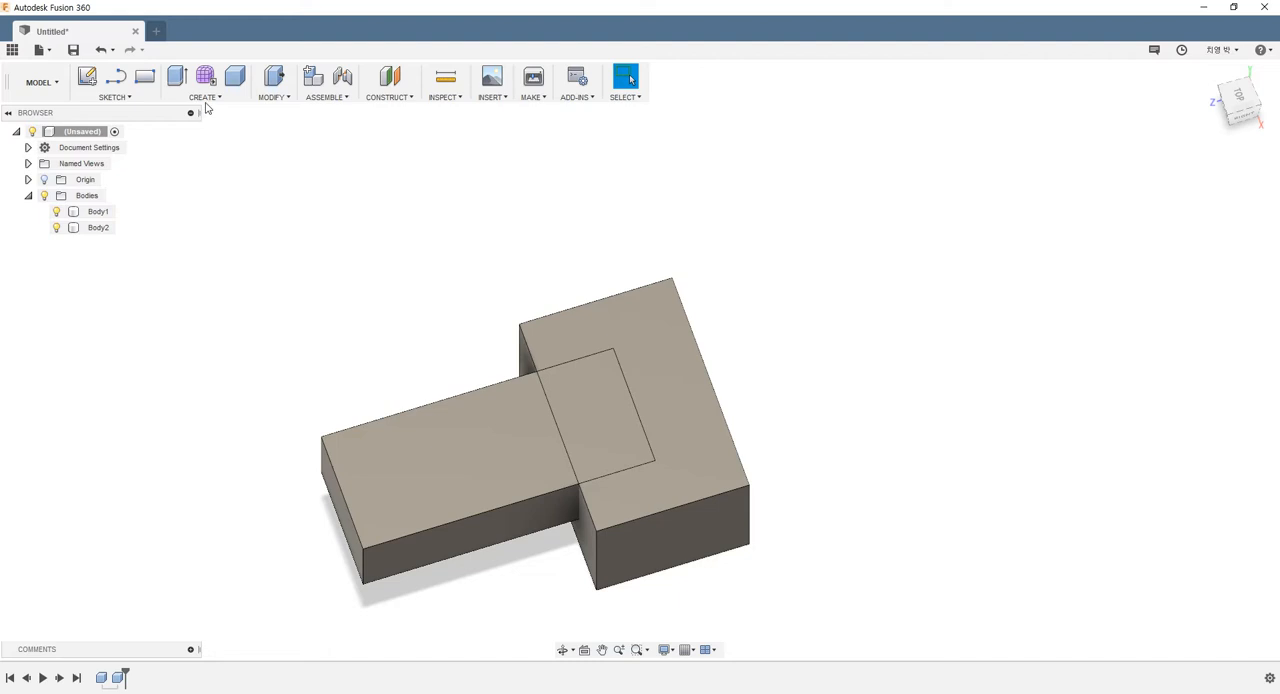
# Combine the large box as target with the long box as tool using Join, with New Component and Keep Tools turned off
pyautogui.click(271, 99)
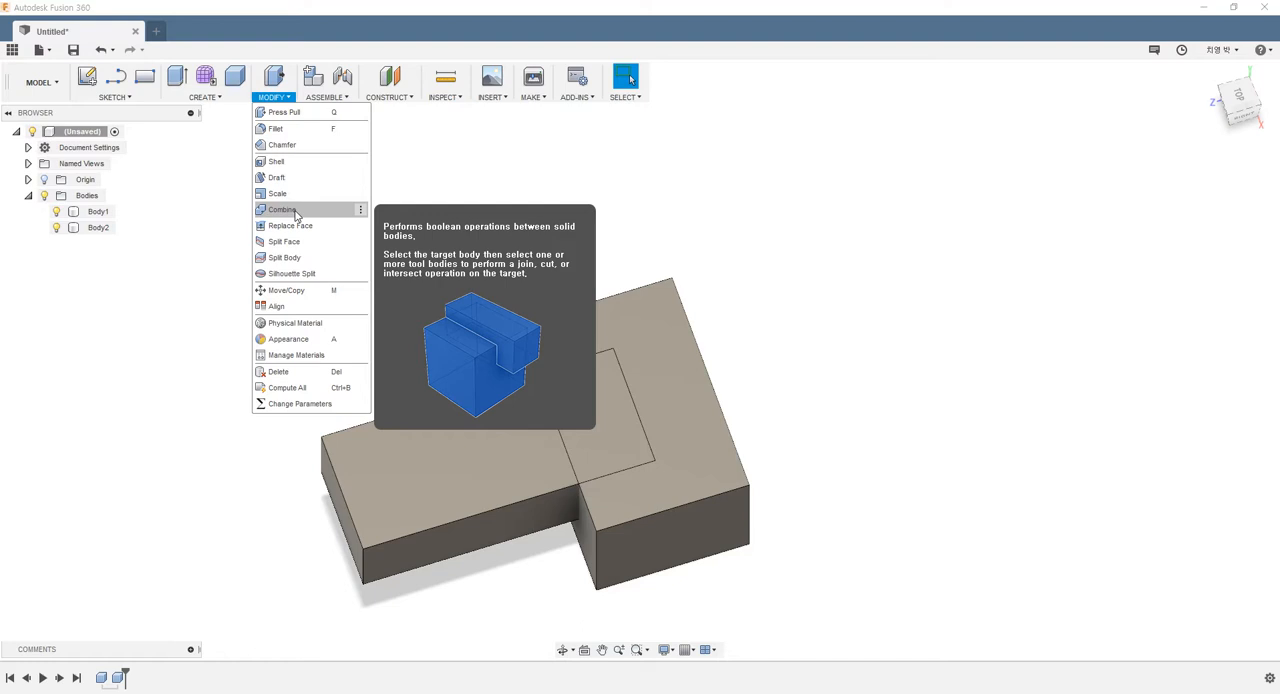
pyautogui.click(282, 210)
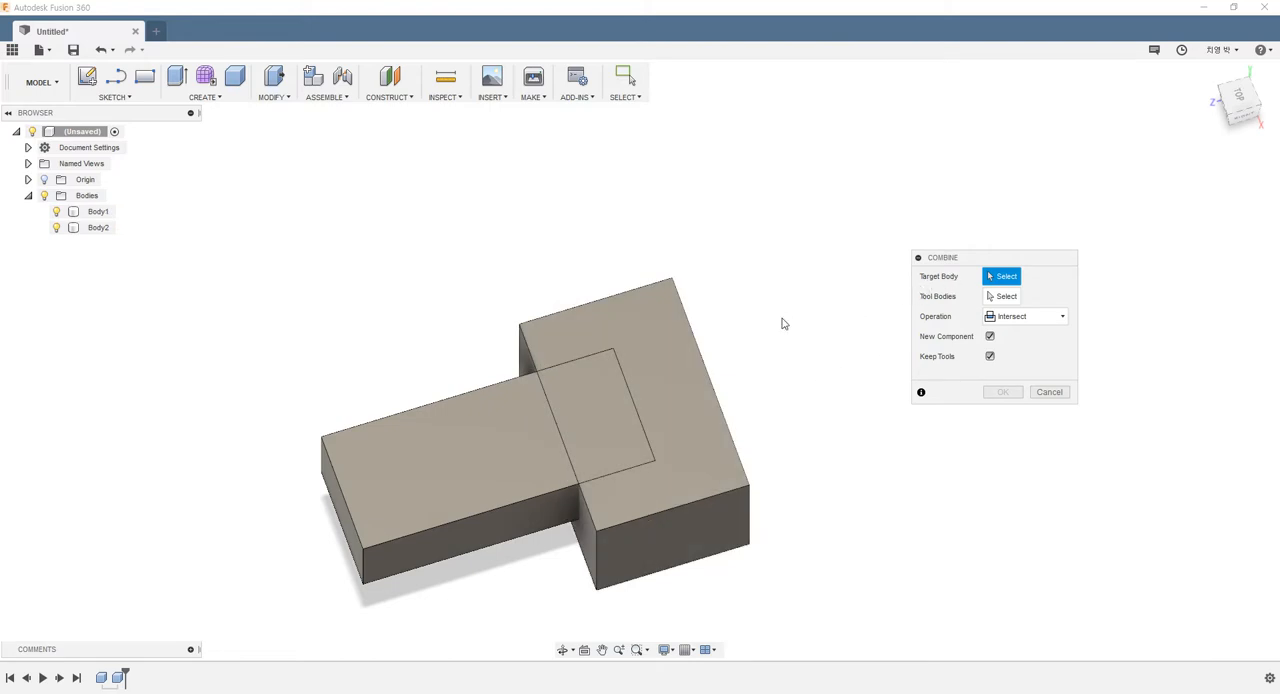
pyautogui.click(676, 334)
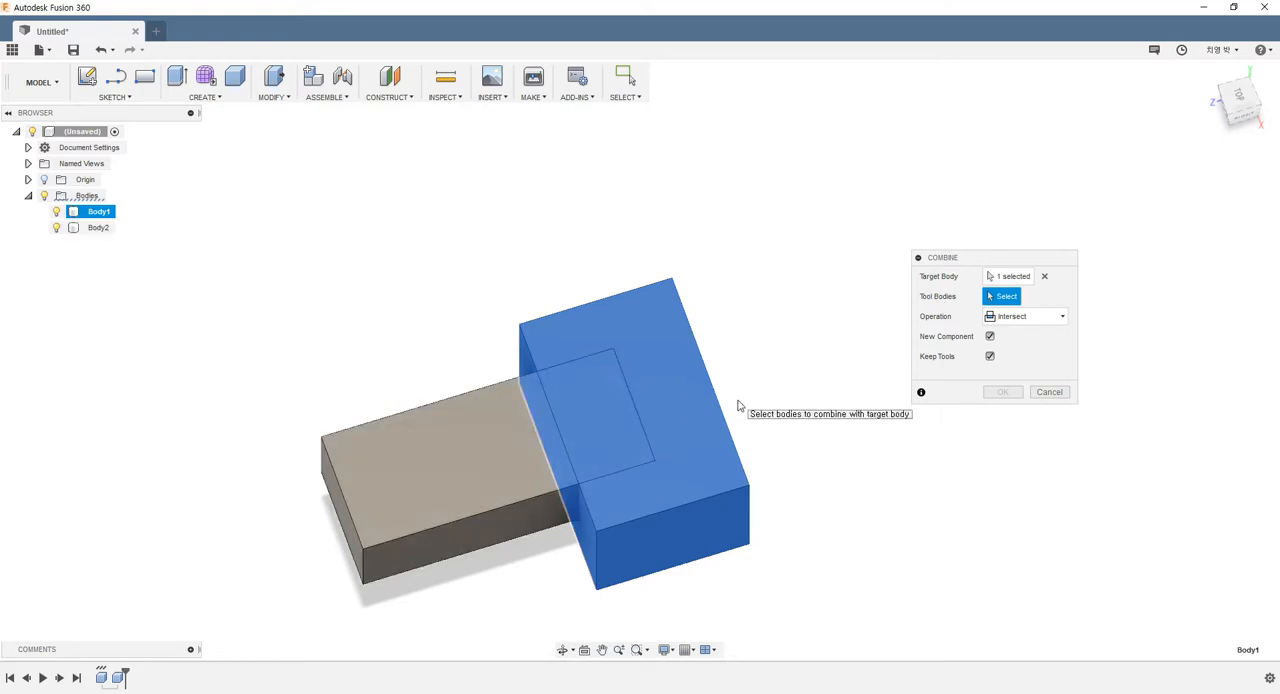
pyautogui.click(508, 518)
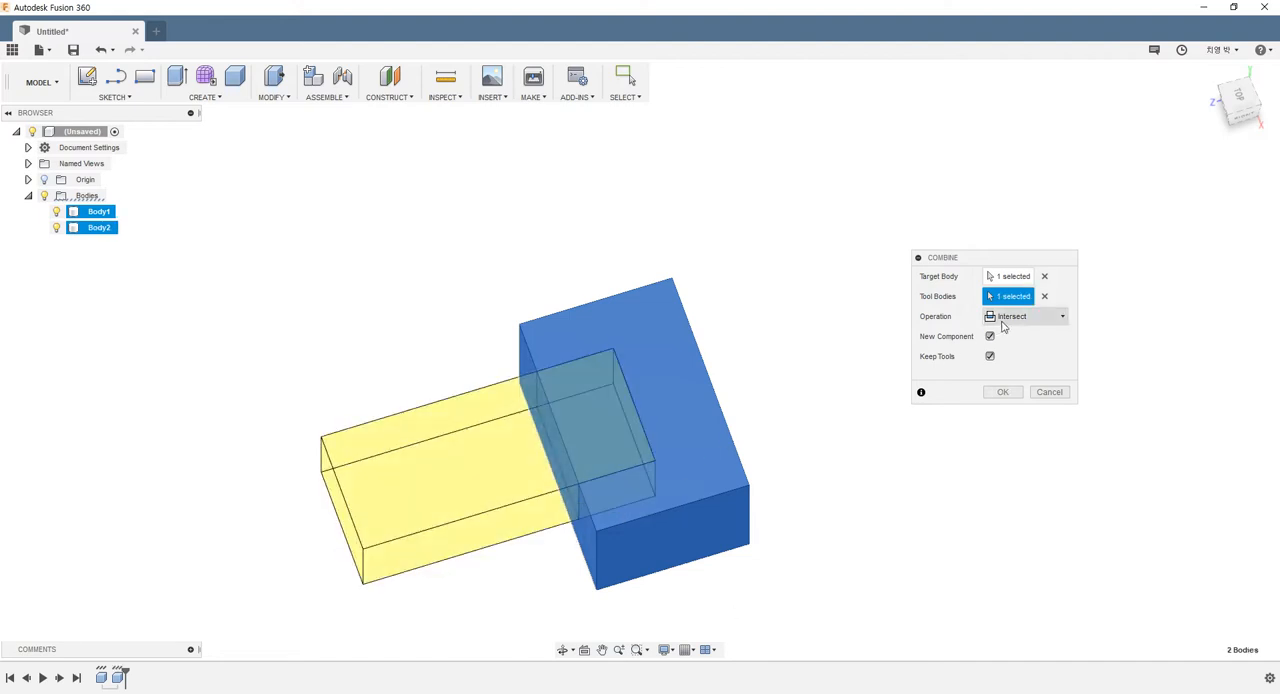
pyautogui.click(1003, 322)
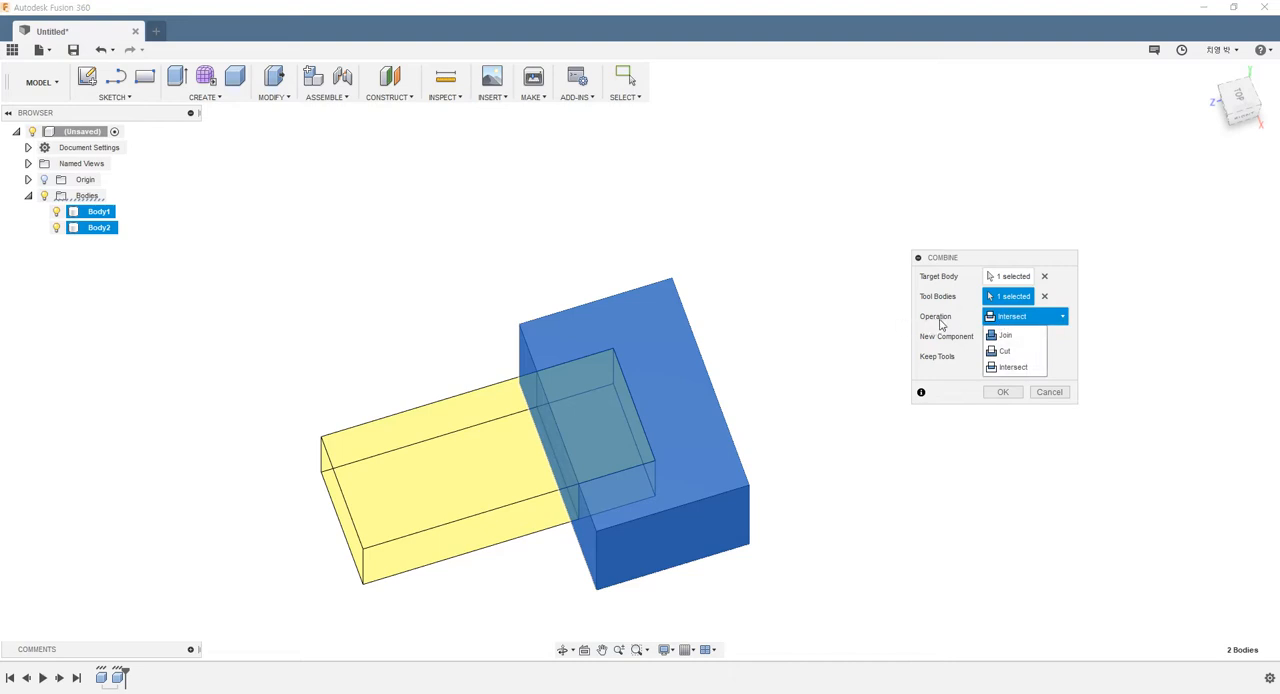
pyautogui.click(1008, 336)
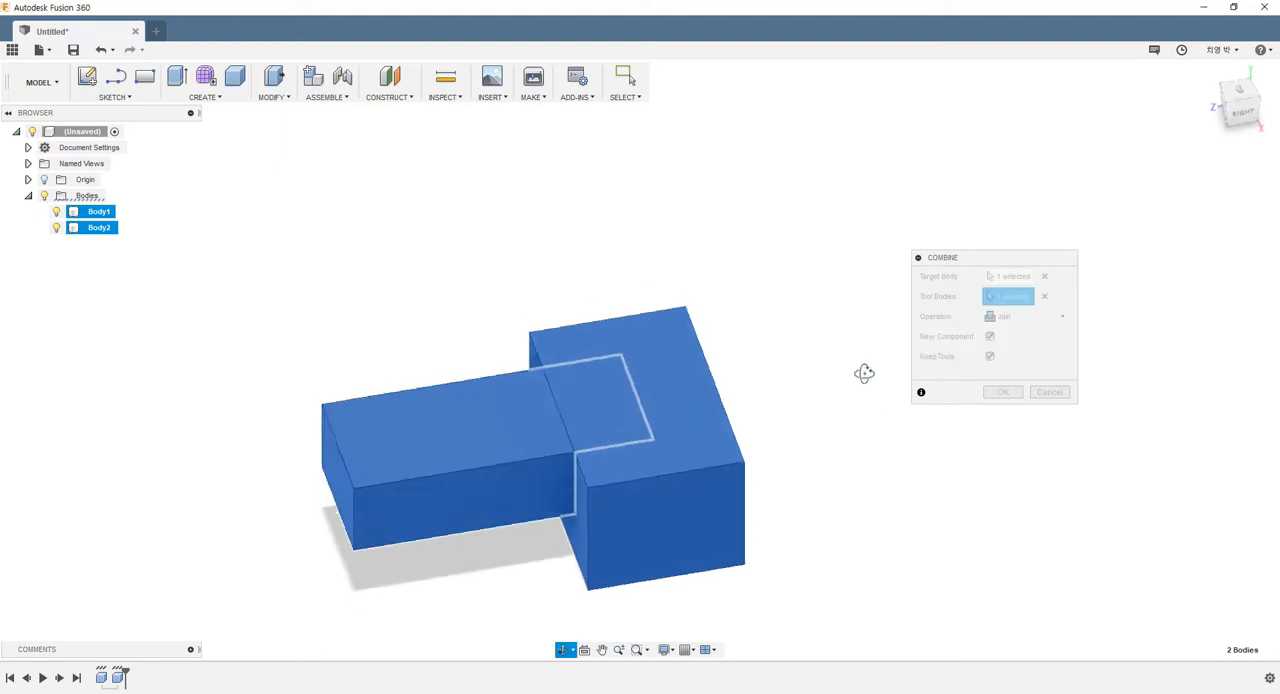
pyautogui.click(987, 397)
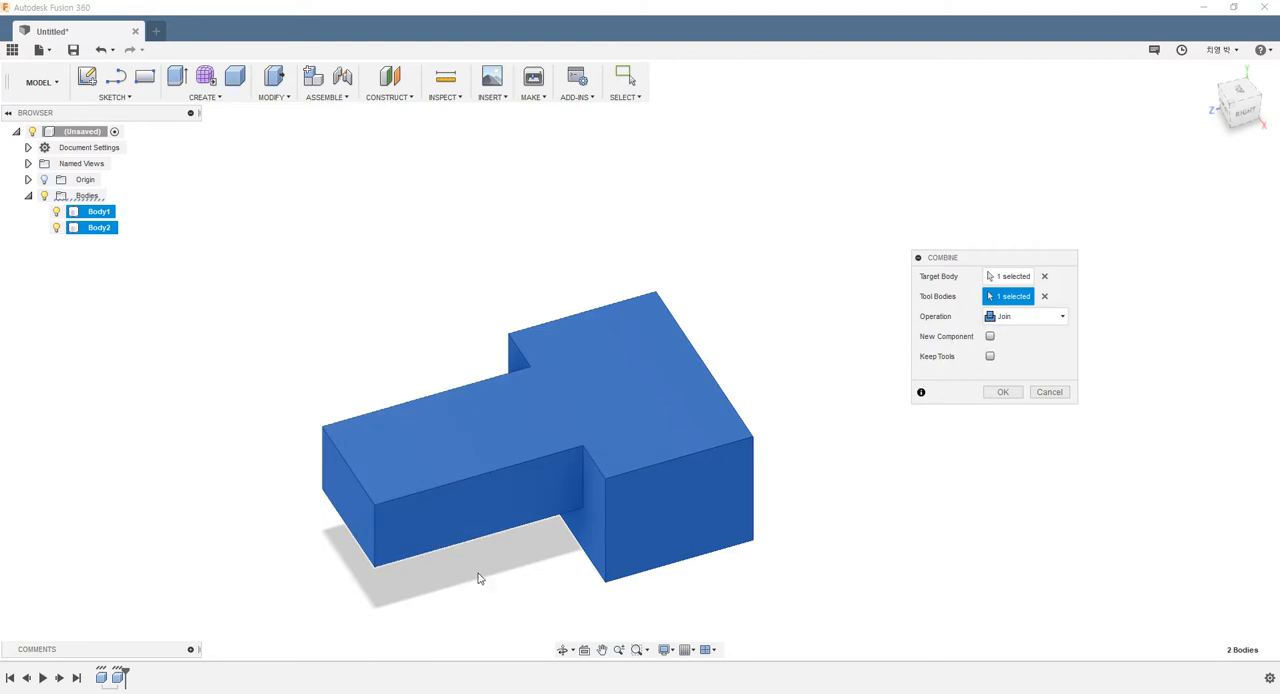
pyautogui.click(1003, 392)
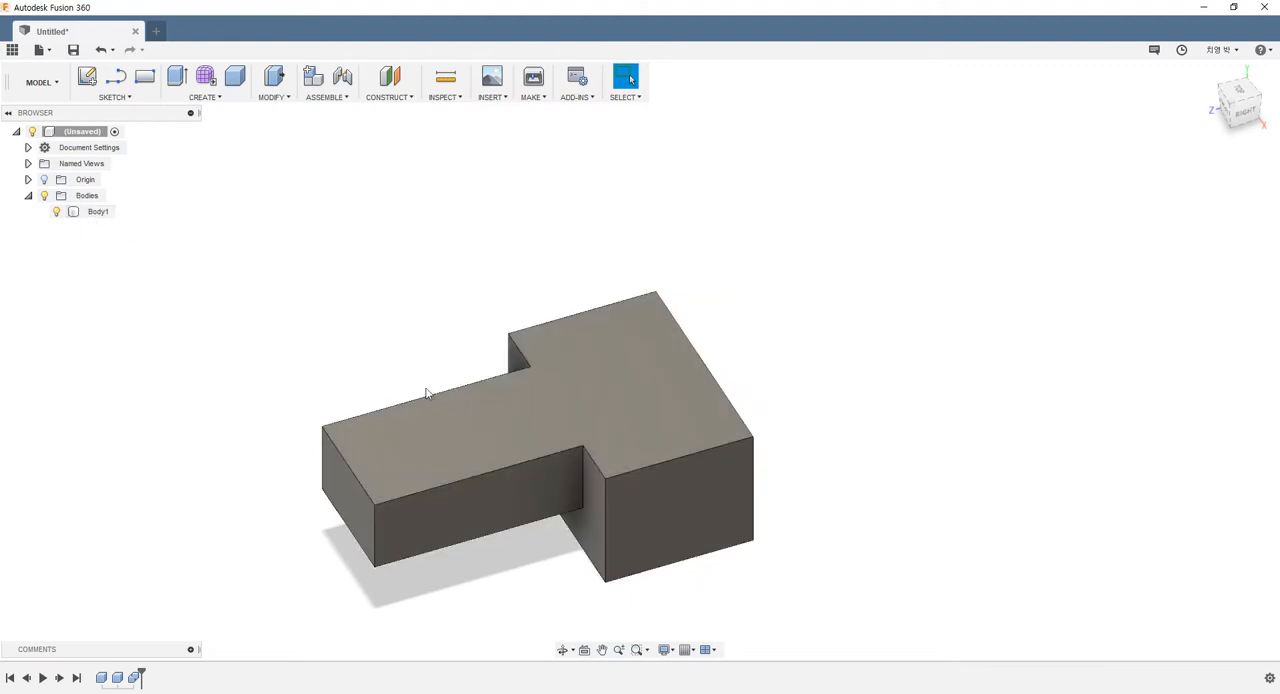
# Examine the joined body from several sides, selecting its front, arm and top faces to check how the boxes merged
pyautogui.click(409, 551)
pyautogui.keyDown('shift'); pyautogui.moveTo(508, 426); pyautogui.dragTo(606, 370, button='middle'); pyautogui.keyUp('shift')
pyautogui.scroll(3, 570, 449)
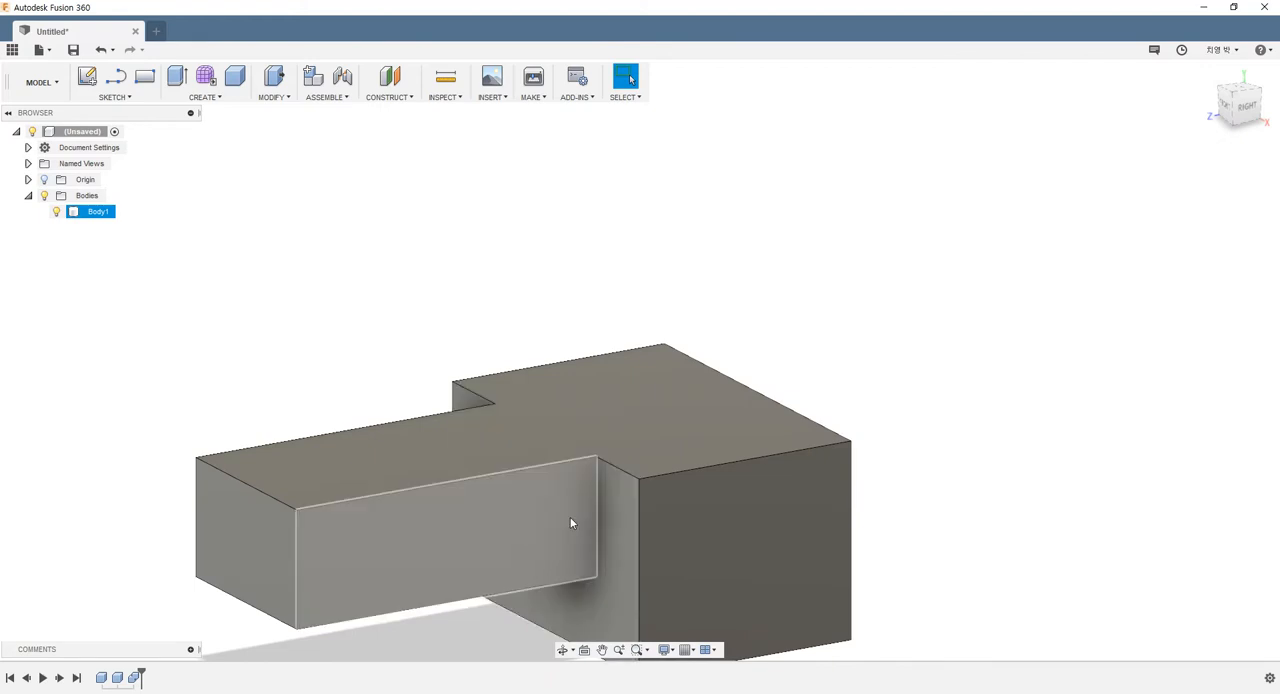
pyautogui.click(626, 521)
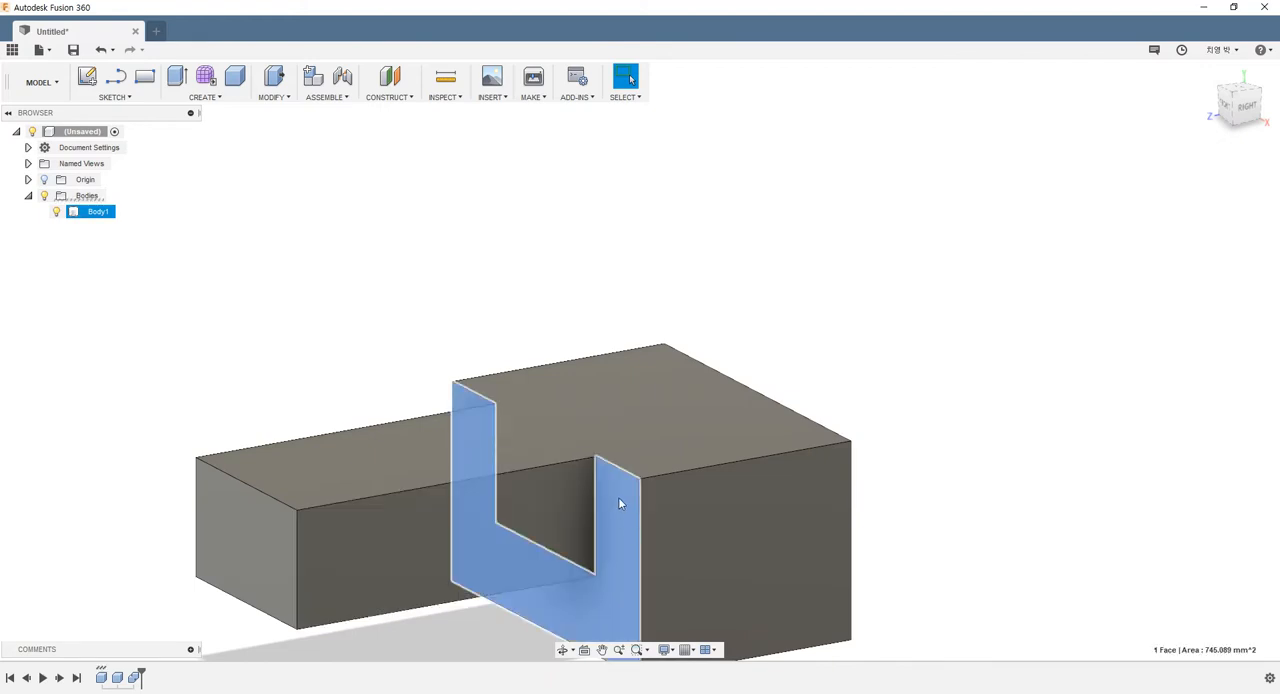
pyautogui.click(523, 512)
pyautogui.click(580, 390)
pyautogui.keyDown('shift'); pyautogui.moveTo(577, 300); pyautogui.dragTo(530, 376, button='middle'); pyautogui.keyUp('shift')
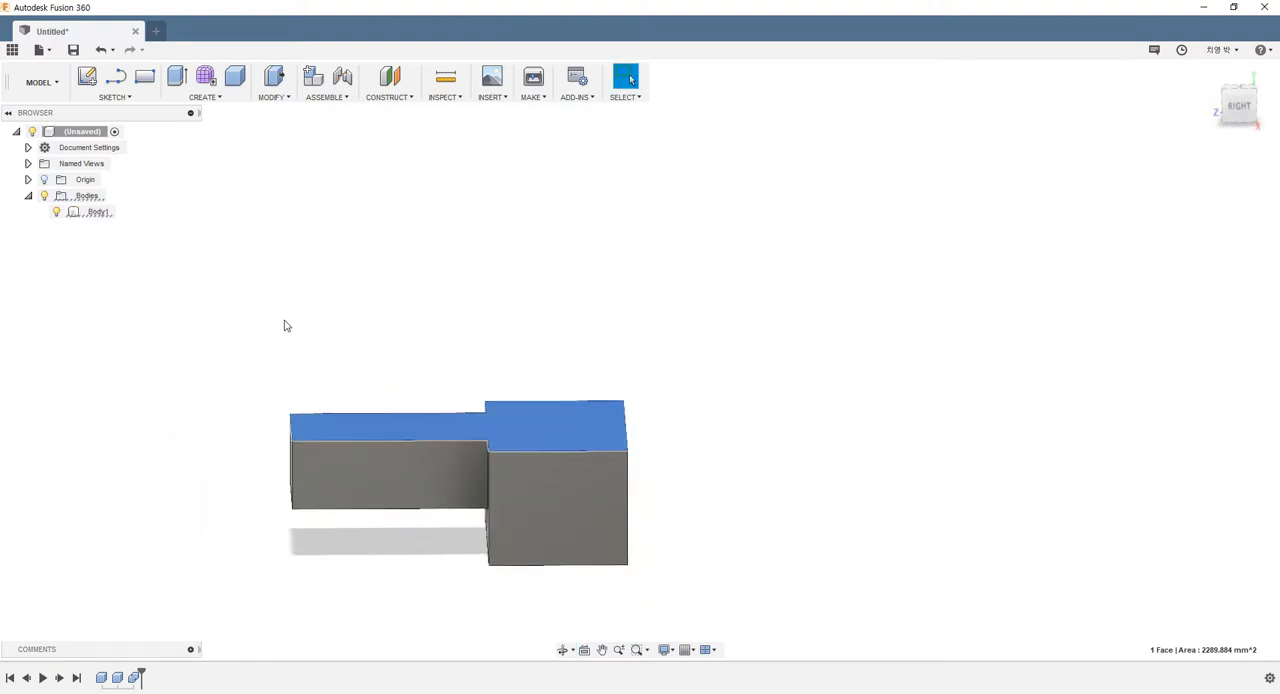
pyautogui.click(326, 308)
pyautogui.keyDown('shift'); pyautogui.moveTo(326, 308); pyautogui.dragTo(433, 327, button='middle'); pyautogui.keyUp('shift')
pyautogui.scroll(-3, 449, 350)
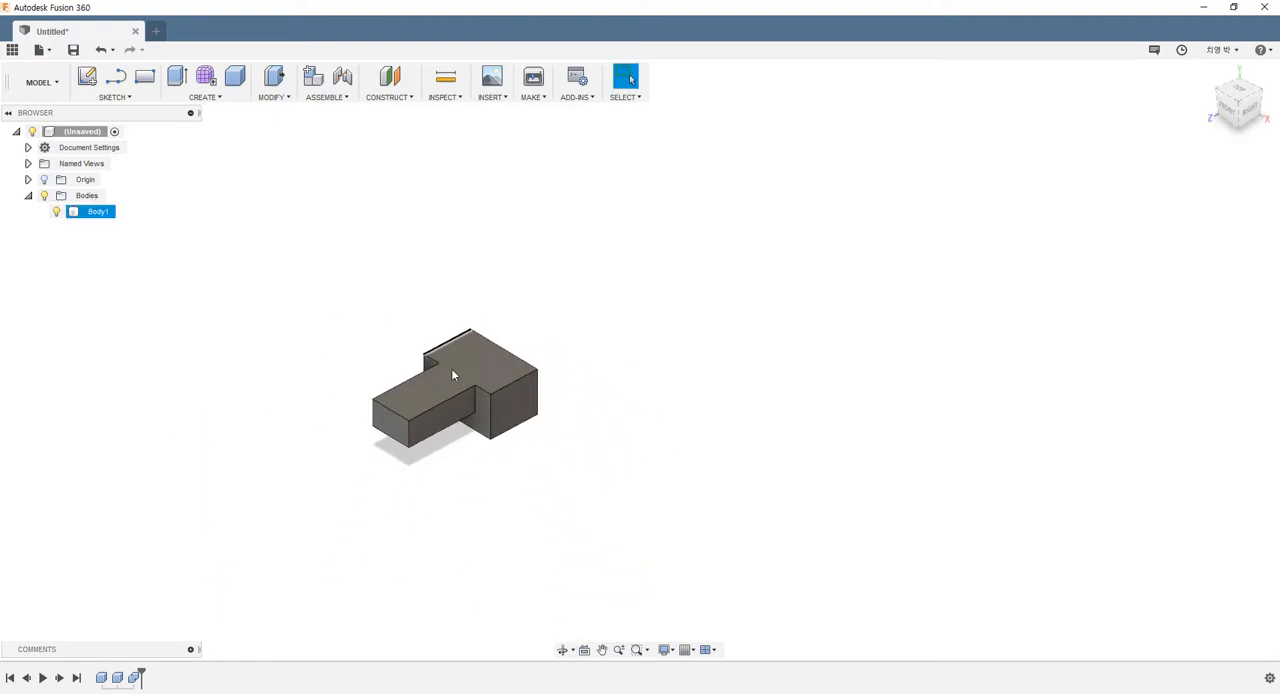
pyautogui.scroll(4, 464, 385)
pyautogui.scroll(-1, 472, 376)
pyautogui.keyDown('shift'); pyautogui.moveTo(454, 375); pyautogui.dragTo(402, 386, button='middle'); pyautogui.keyUp('shift')
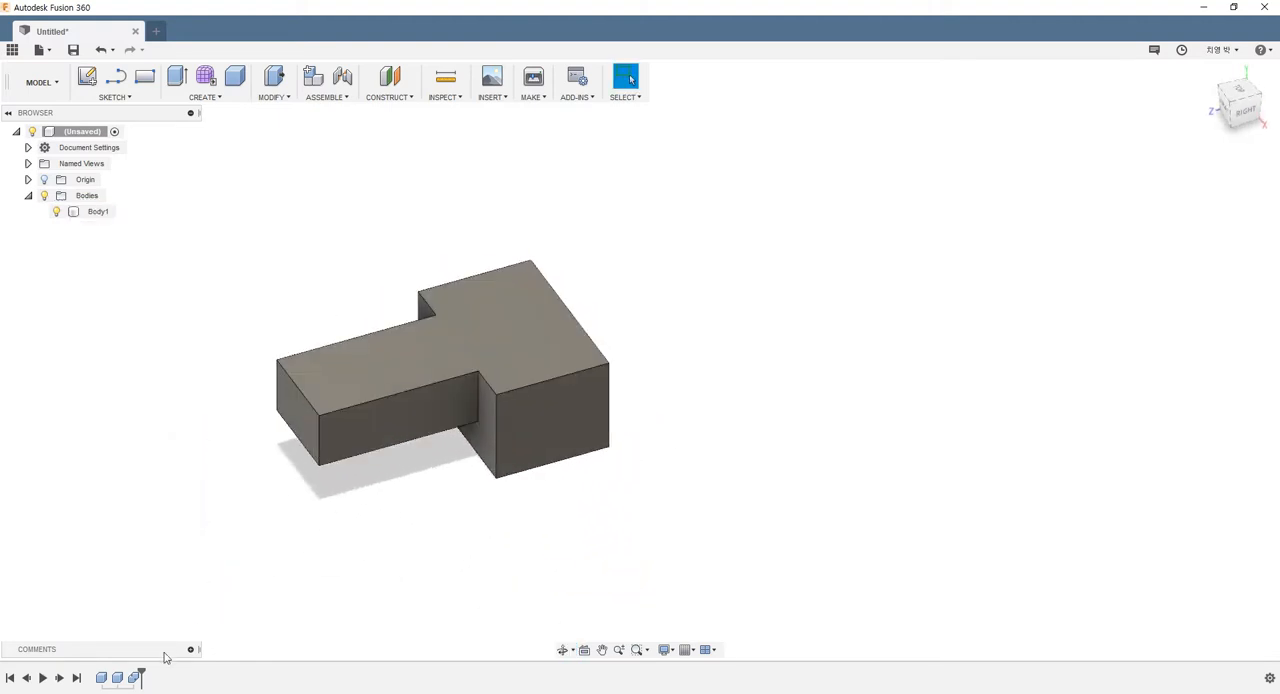
# Edit the Combine feature to turn on Keep Tools with the Join operation, and inspect the two bodies from several angles
pyautogui.click(137, 678)
pyautogui.rightClick(137, 678)
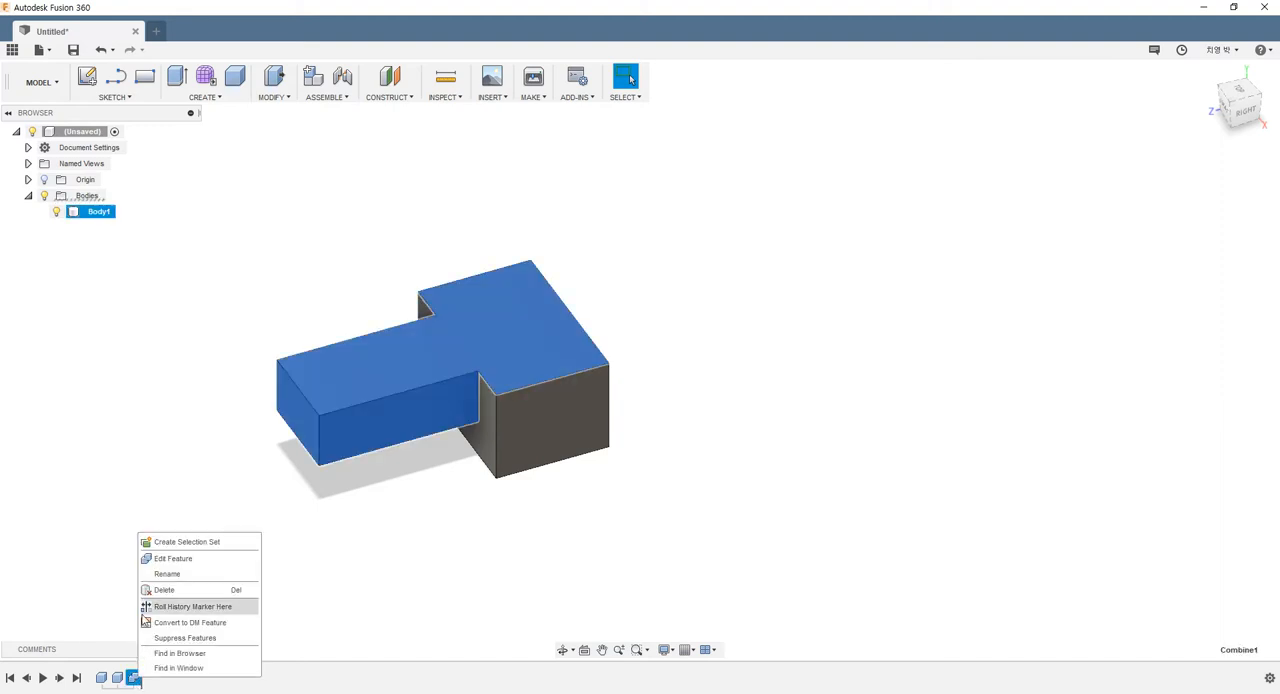
pyautogui.click(170, 558)
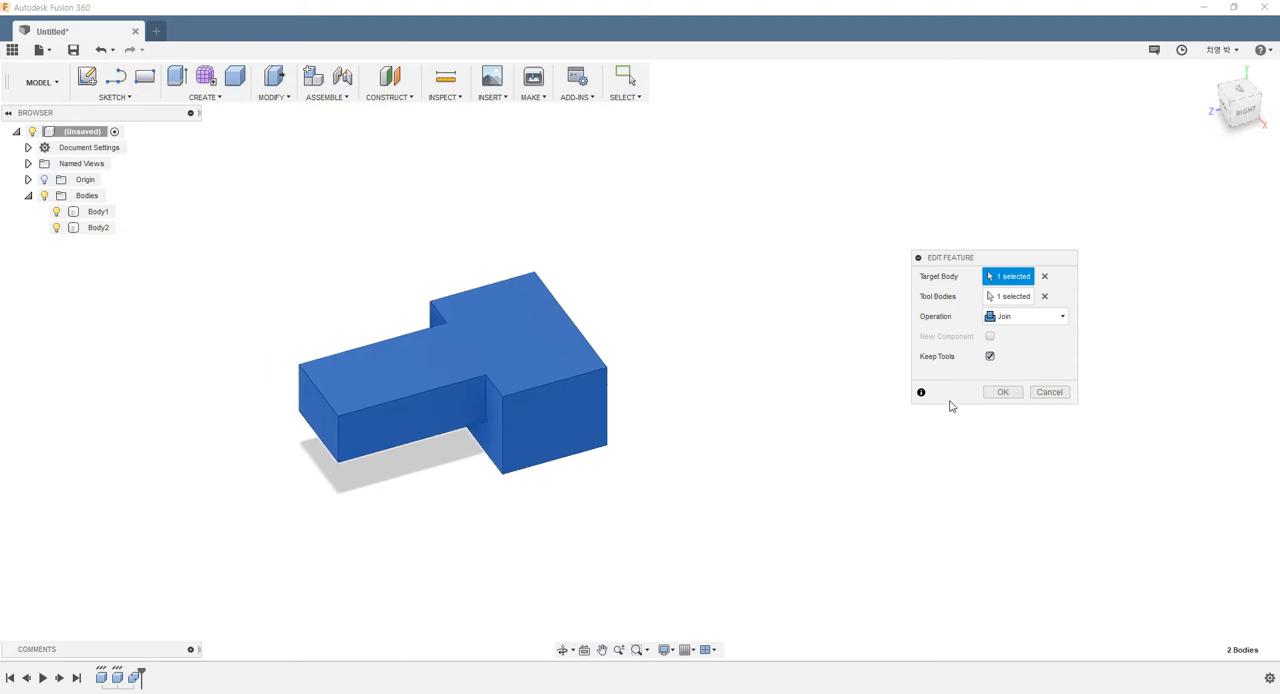
pyautogui.click(1002, 392)
pyautogui.keyDown('shift'); pyautogui.moveTo(874, 394); pyautogui.dragTo(517, 365, button='middle'); pyautogui.keyUp('shift')
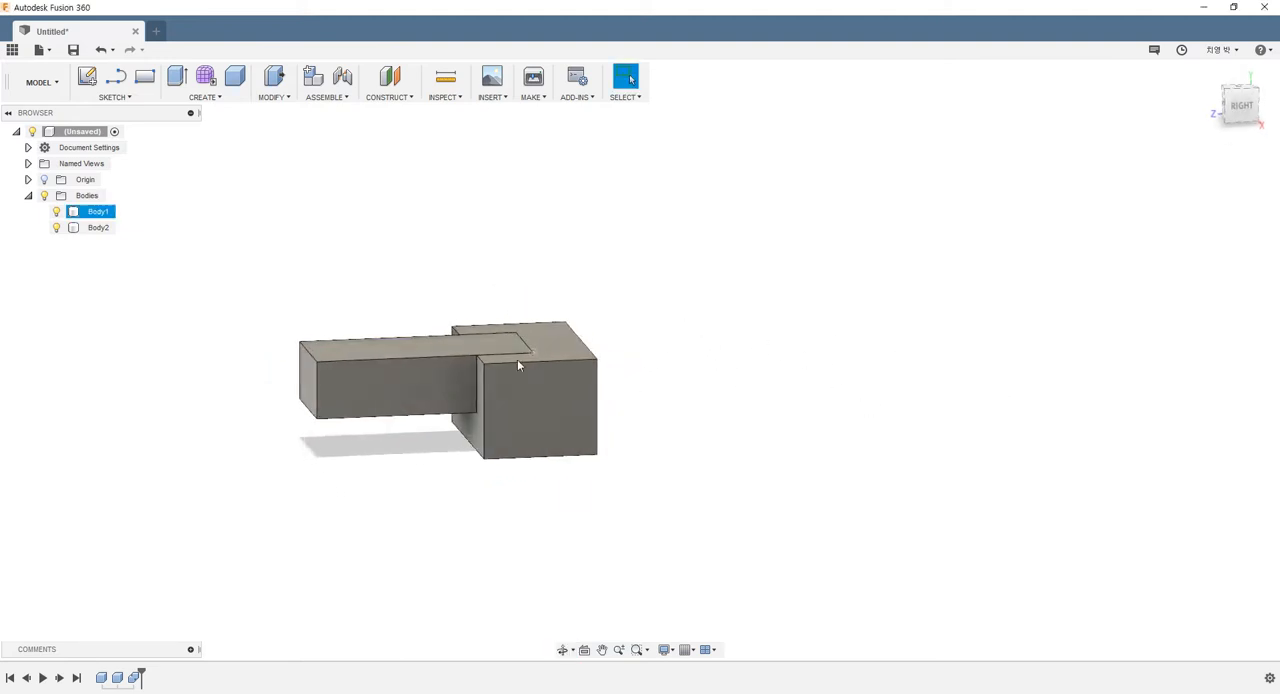
pyautogui.keyDown('shift'); pyautogui.moveTo(680, 350); pyautogui.dragTo(820, 405, button='middle'); pyautogui.keyUp('shift')
pyautogui.scroll(1, 472, 332)
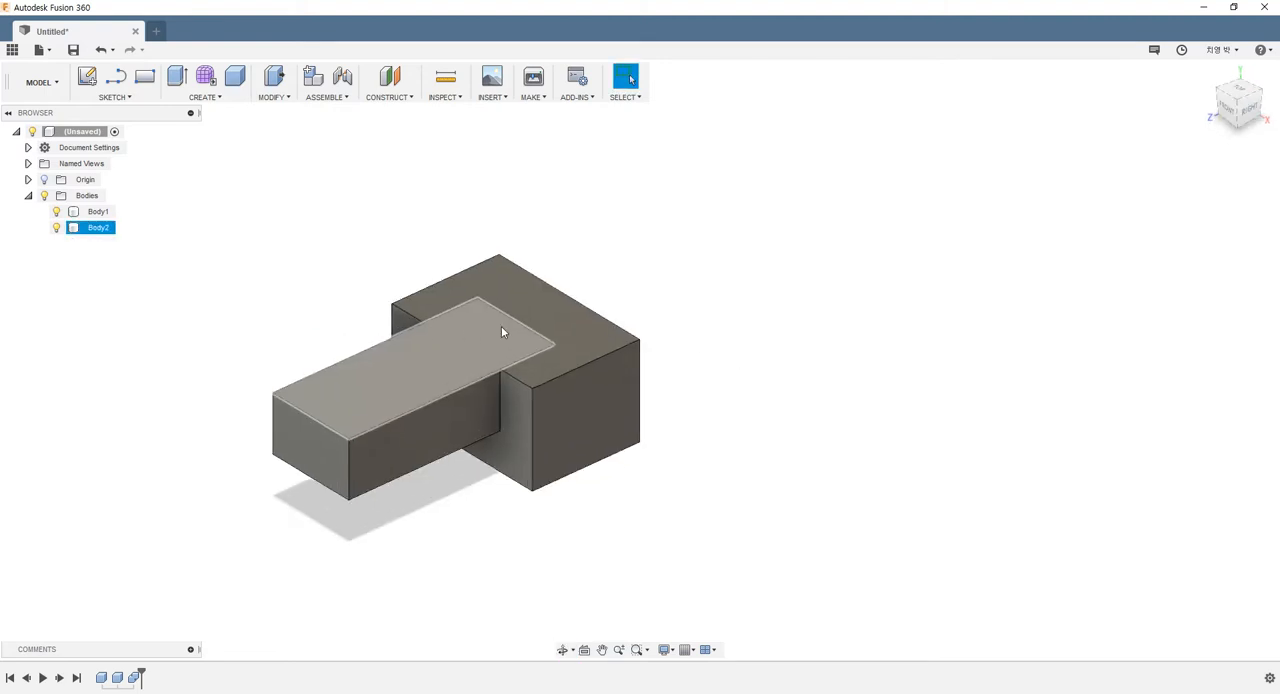
pyautogui.keyDown('shift'); pyautogui.moveTo(502, 330); pyautogui.dragTo(573, 350, button='middle'); pyautogui.keyUp('shift')
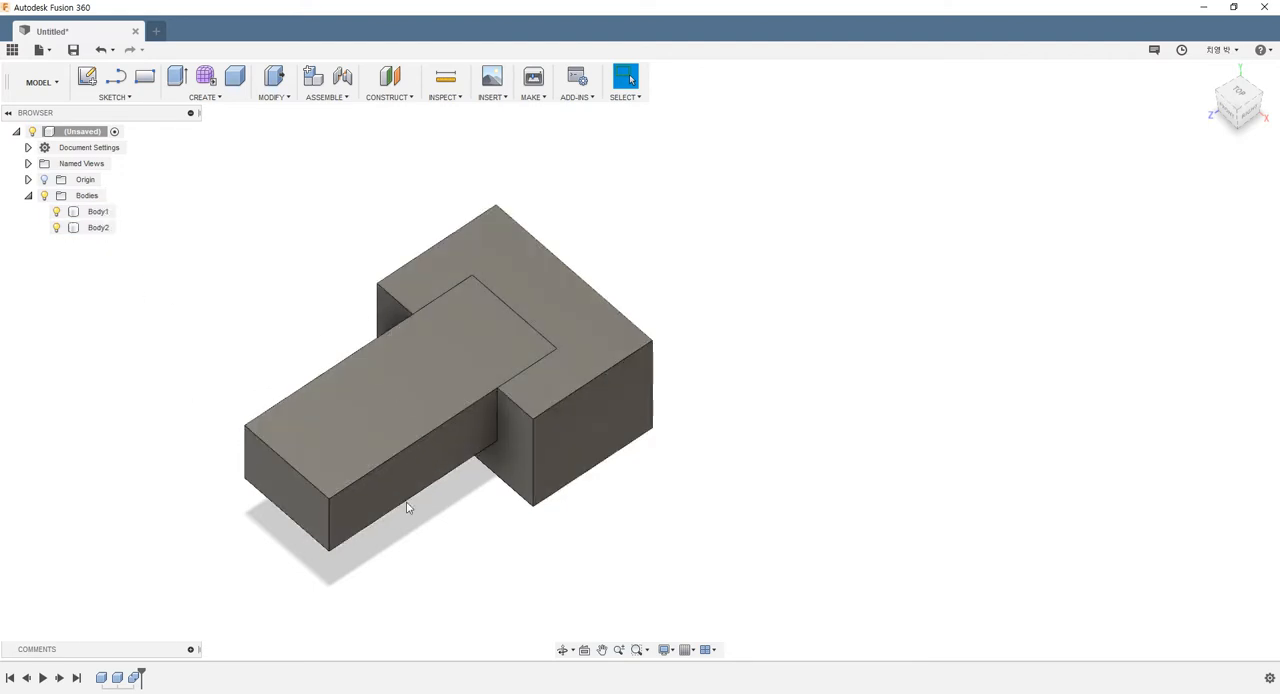
pyautogui.keyDown('shift'); pyautogui.moveTo(497, 346); pyautogui.dragTo(463, 330, button='middle'); pyautogui.keyUp('shift')
# Change the Combine feature's operation to Cut with Keep Tools off, and inspect the pocket cut into the large box
pyautogui.rightClick(135, 679)
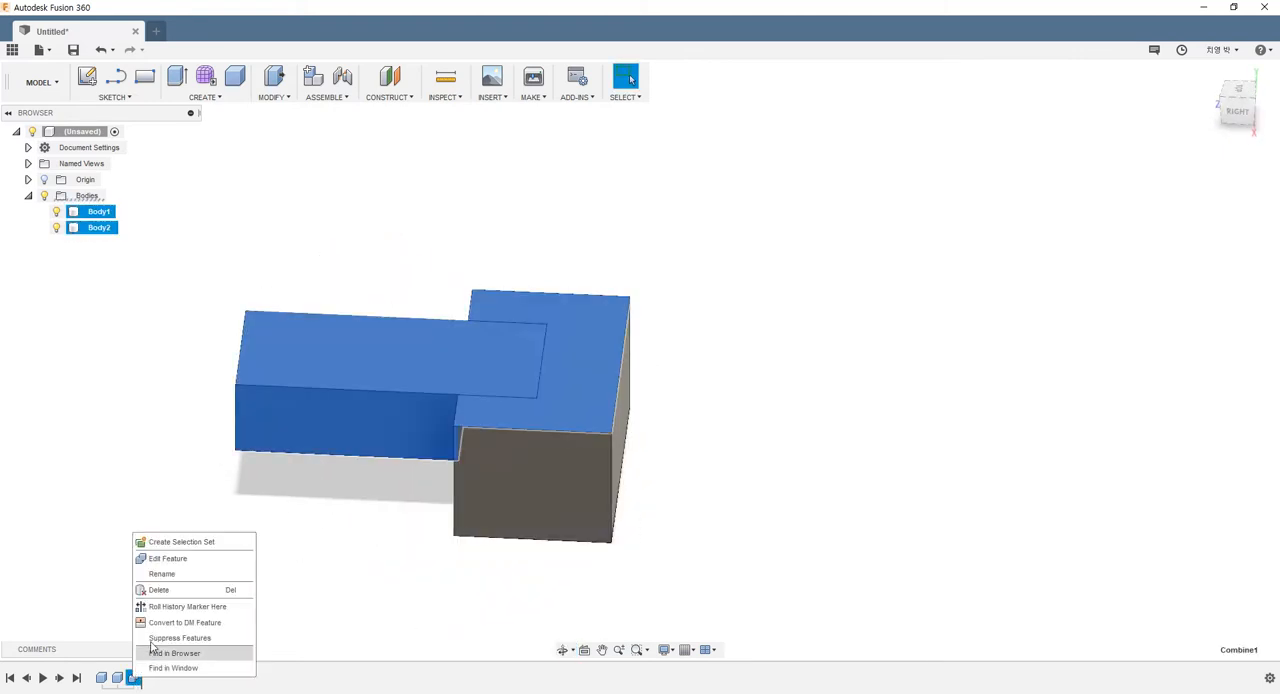
pyautogui.click(168, 558)
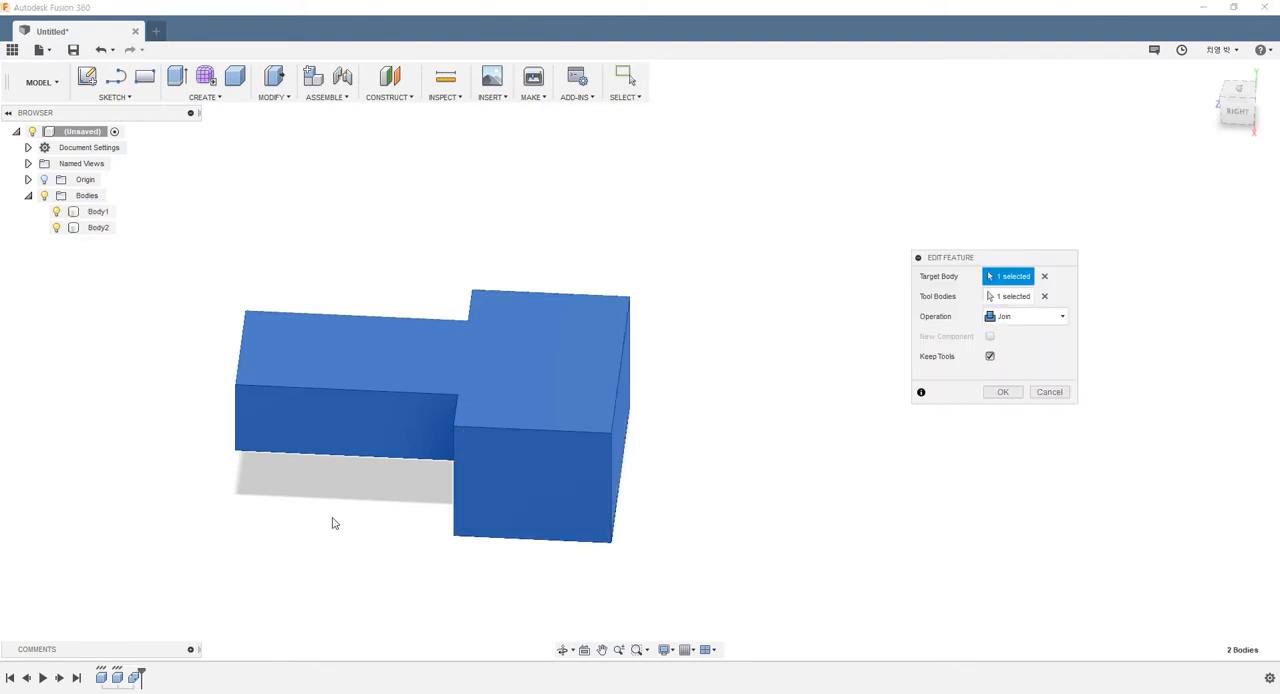
pyautogui.moveTo(380, 477); pyautogui.dragTo(419, 487, button='middle')
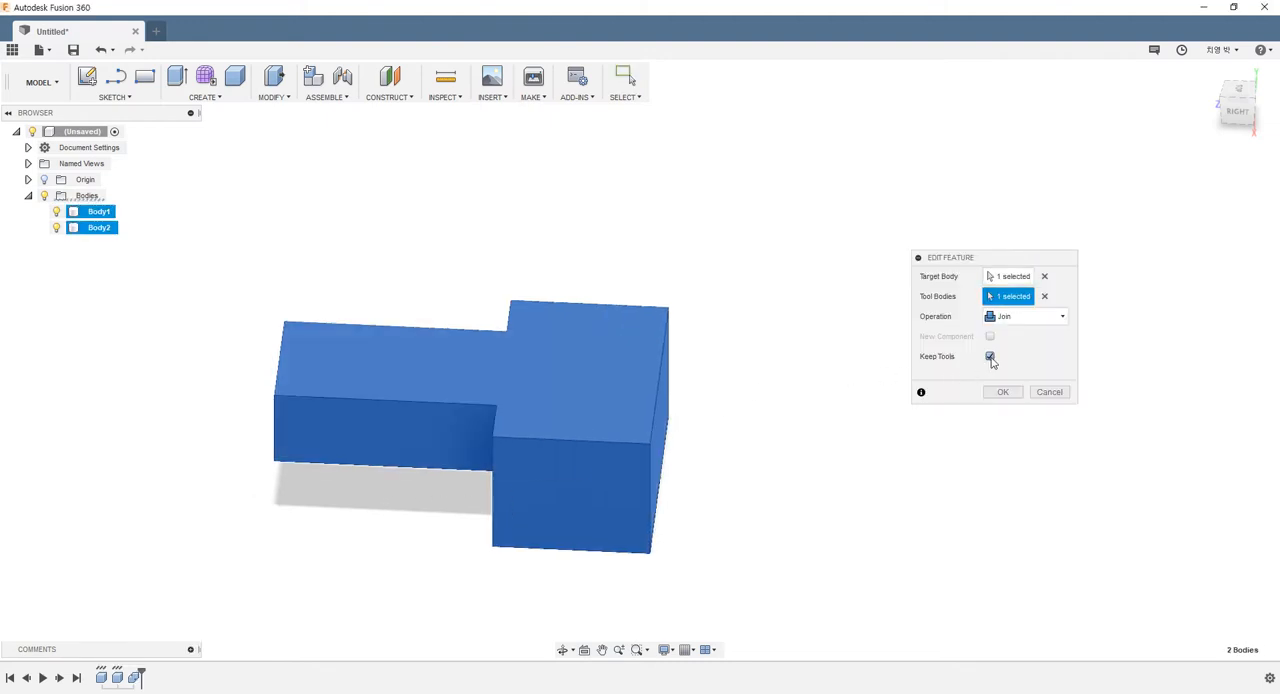
pyautogui.keyDown('shift'); pyautogui.moveTo(806, 517); pyautogui.dragTo(769, 540, button='middle'); pyautogui.keyUp('shift')
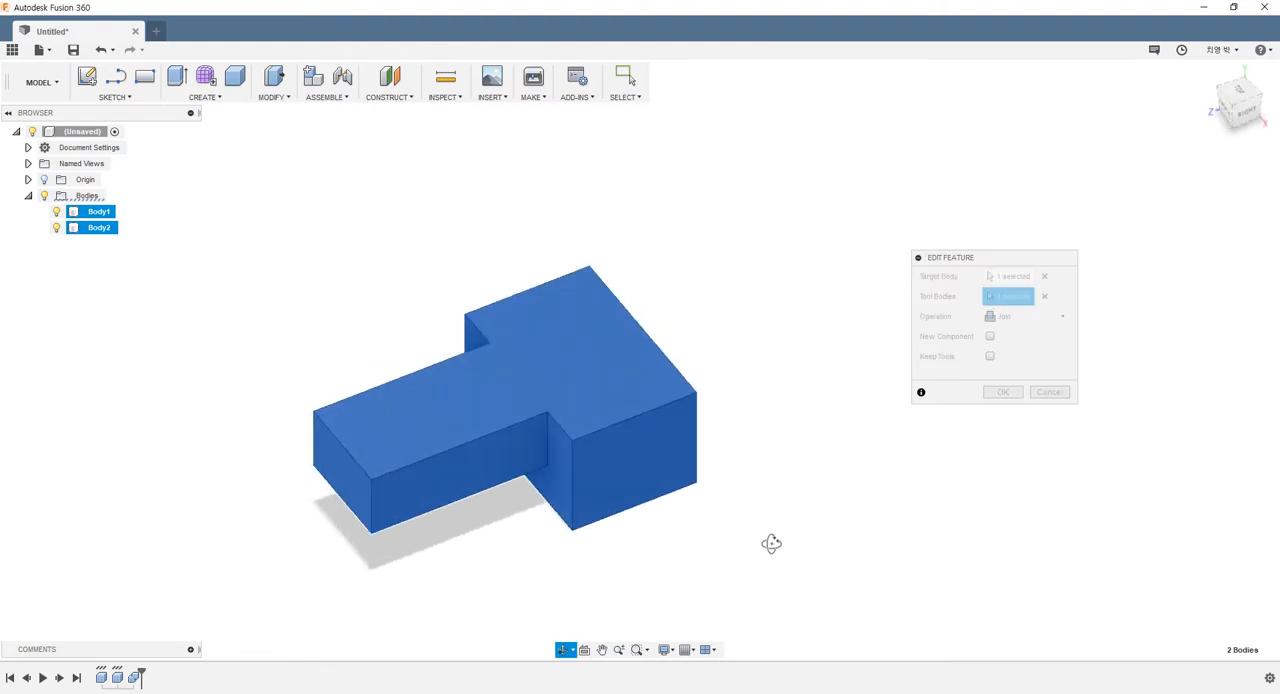
pyautogui.click(1030, 317)
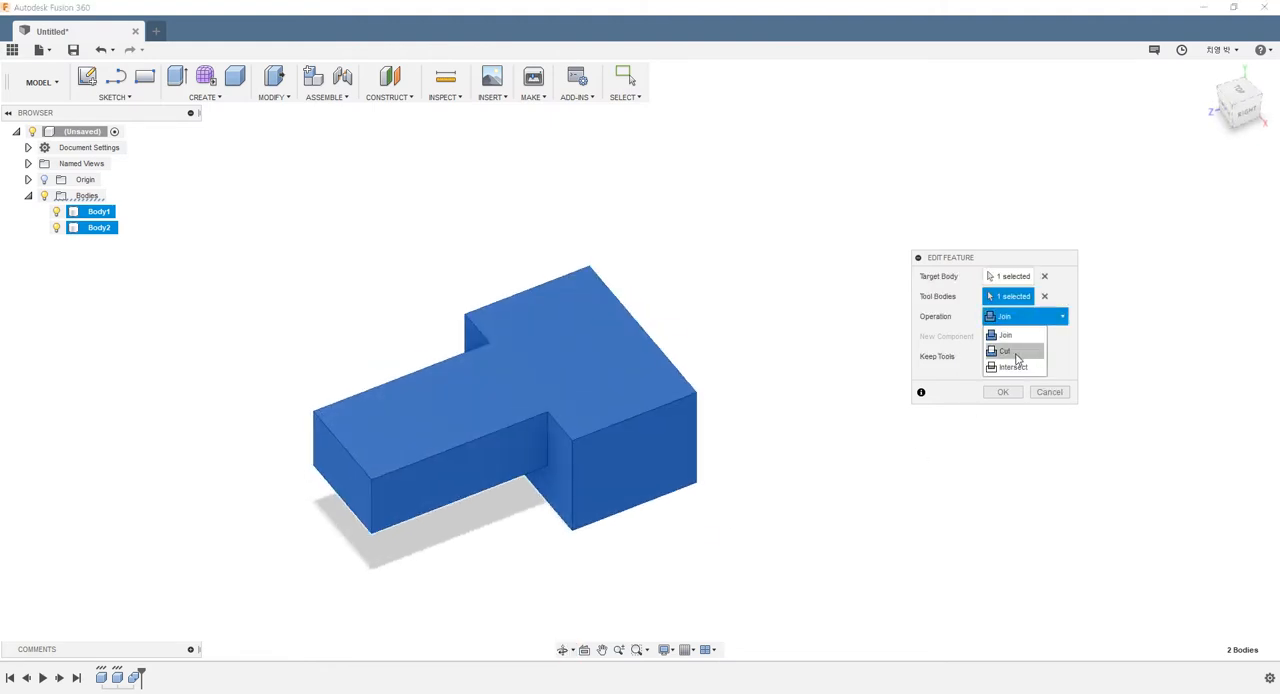
pyautogui.click(1005, 351)
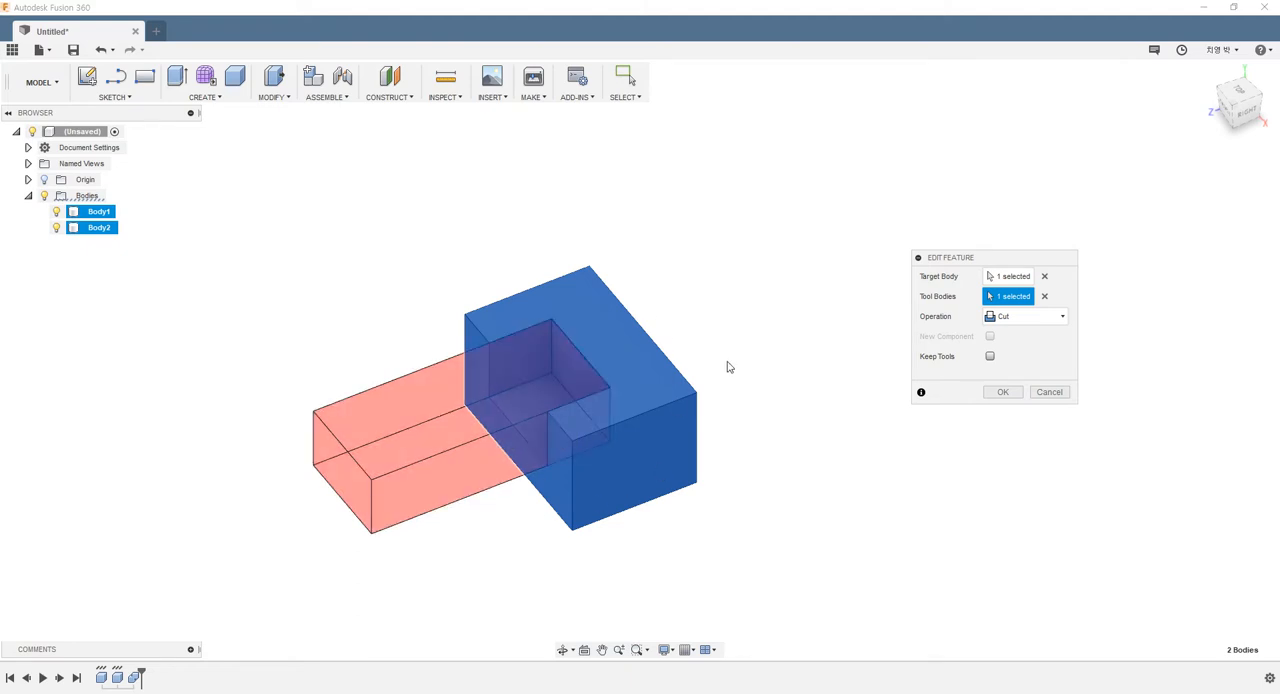
pyautogui.scroll(4, 563, 343)
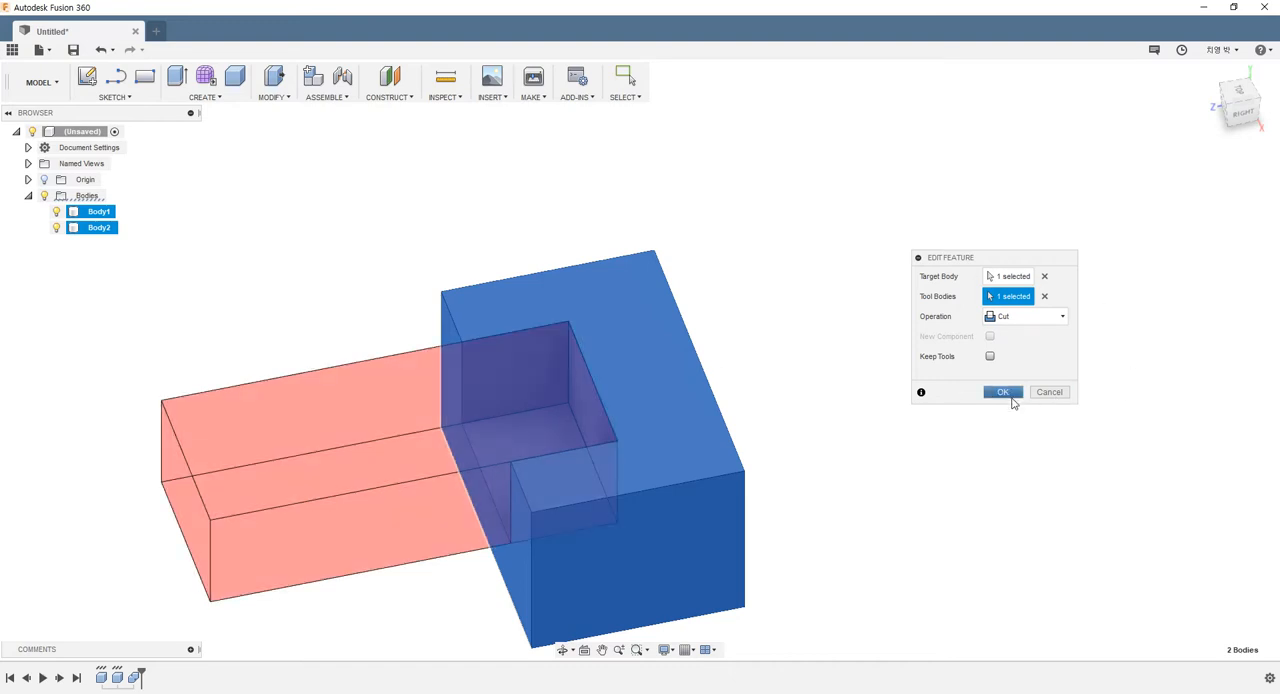
pyautogui.click(1002, 392)
pyautogui.keyDown('shift'); pyautogui.moveTo(789, 466); pyautogui.dragTo(826, 473, button='middle'); pyautogui.keyUp('shift')
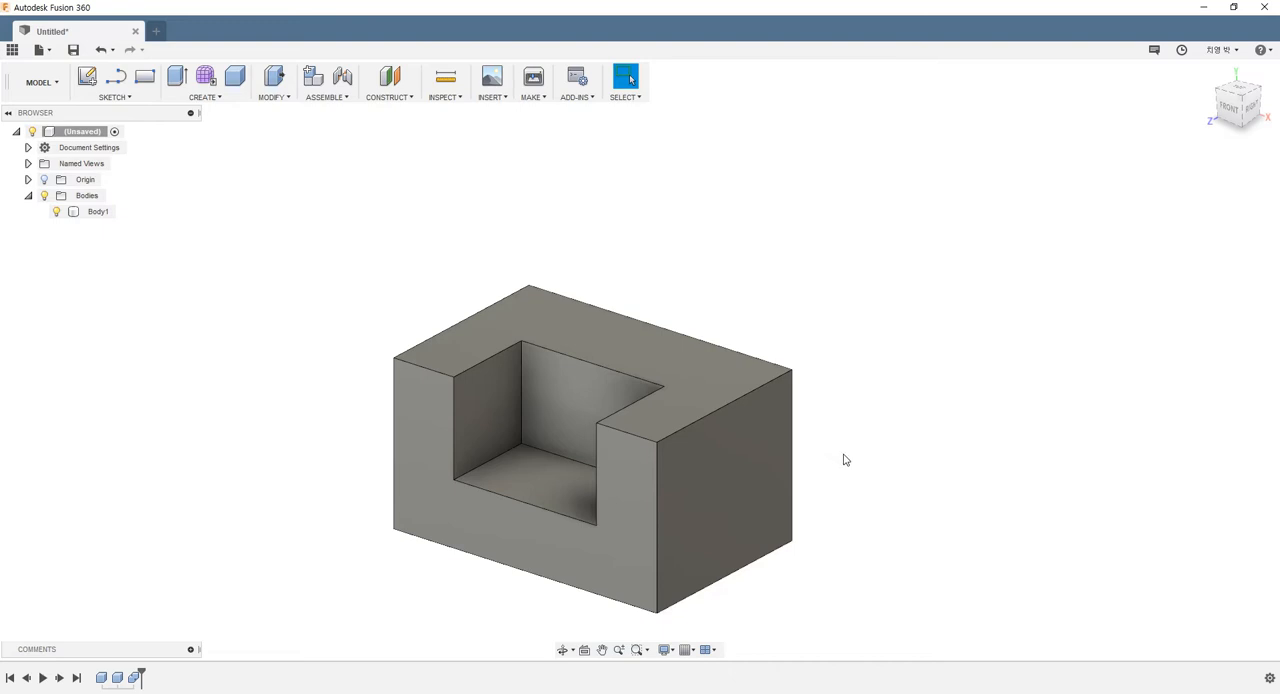
# Change the Combine feature's operation from Cut to Intersect, keeping only the overlapping volume of the two boxes
pyautogui.rightClick(134, 678)
pyautogui.click(170, 571)
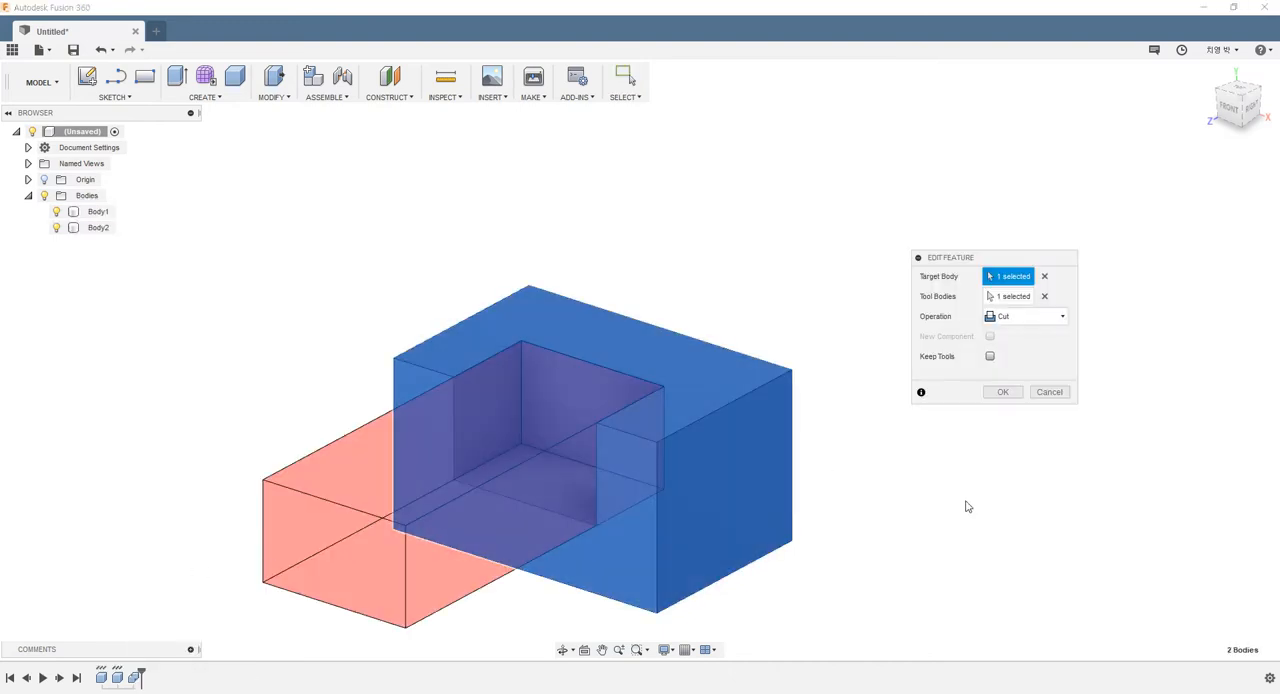
pyautogui.keyDown('shift'); pyautogui.moveTo(894, 557); pyautogui.dragTo(986, 417, button='middle'); pyautogui.keyUp('shift')
pyautogui.click(1024, 318)
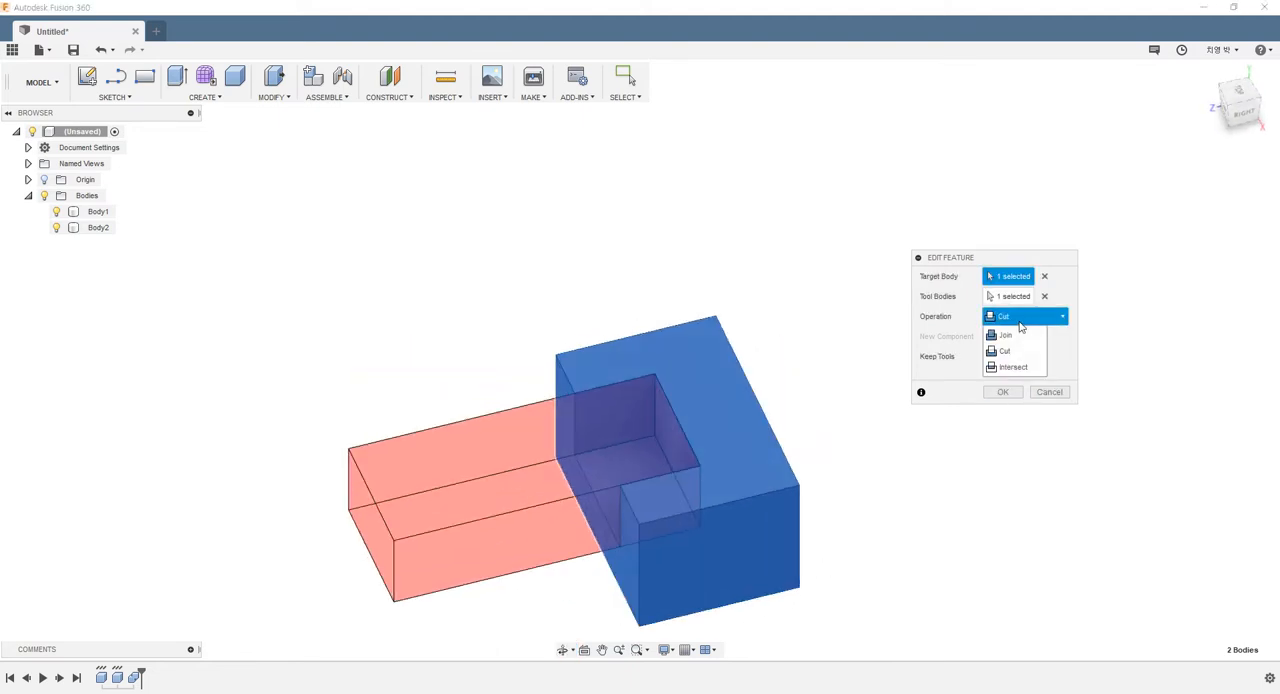
pyautogui.click(1013, 368)
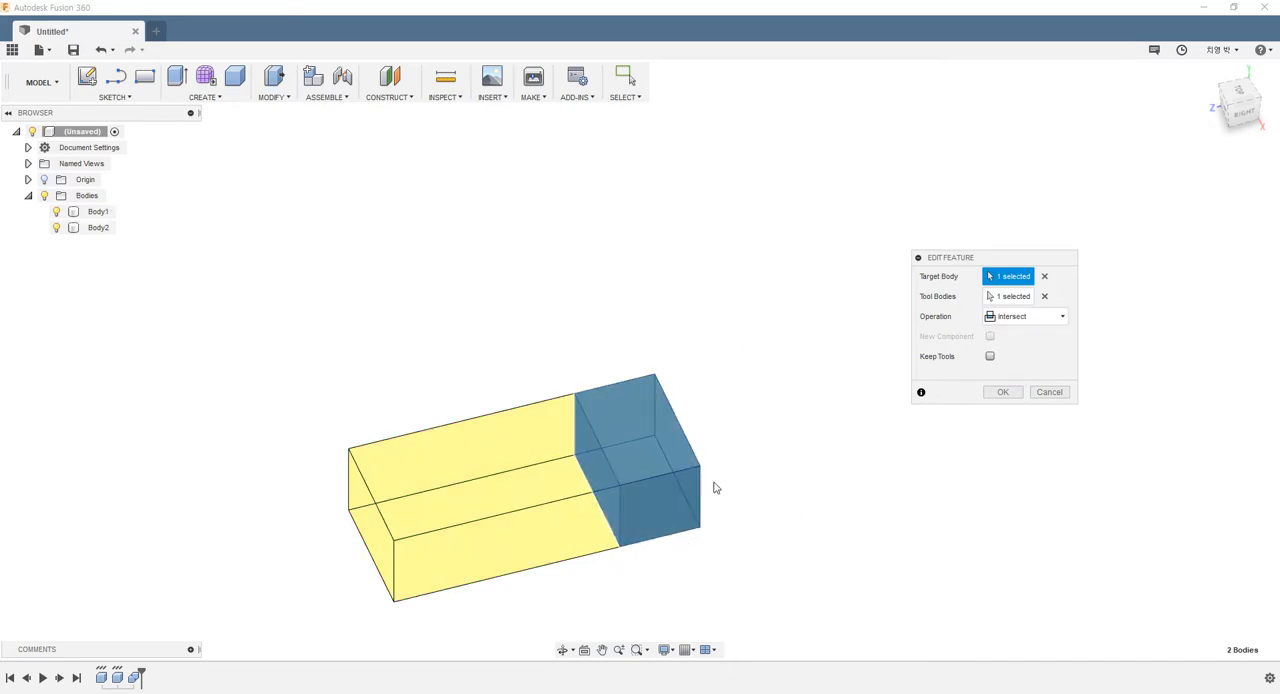
pyautogui.click(1001, 392)
pyautogui.keyDown('shift'); pyautogui.moveTo(771, 556); pyautogui.dragTo(751, 523, button='middle'); pyautogui.keyUp('shift')
# Undo the Intersect and Cut edits of the Combine feature
pyautogui.hotkey('ctrl', 'z')
pyautogui.hotkey('ctrl', 'z')
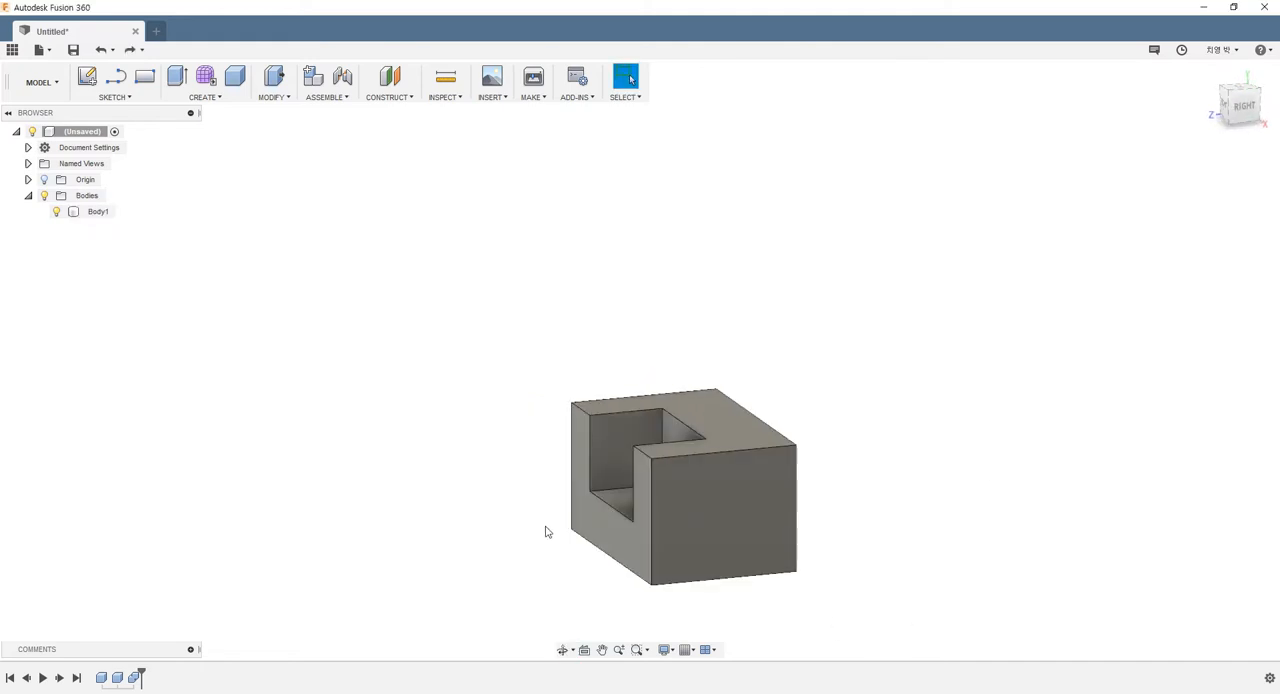
pyautogui.scroll(-3, 600, 602)
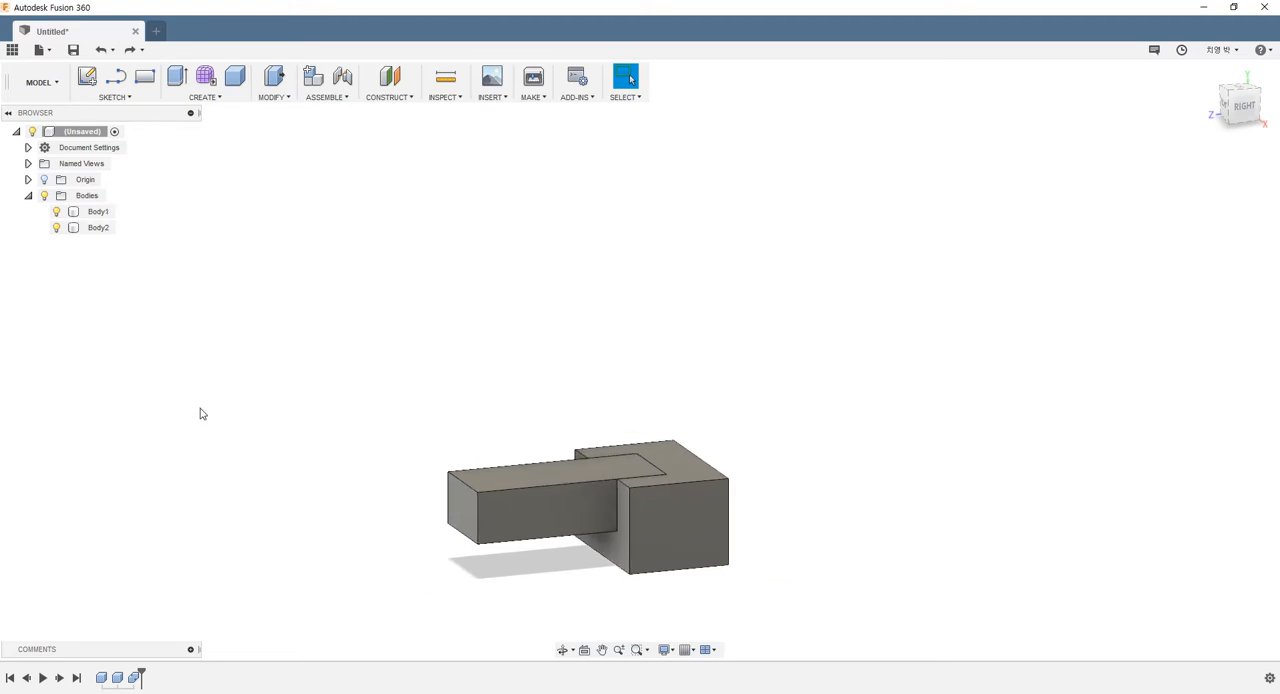
# Reopen the Combine feature to review its Join, Cut and Intersect operation options, and leave without changing anything
pyautogui.rightClick(134, 677)
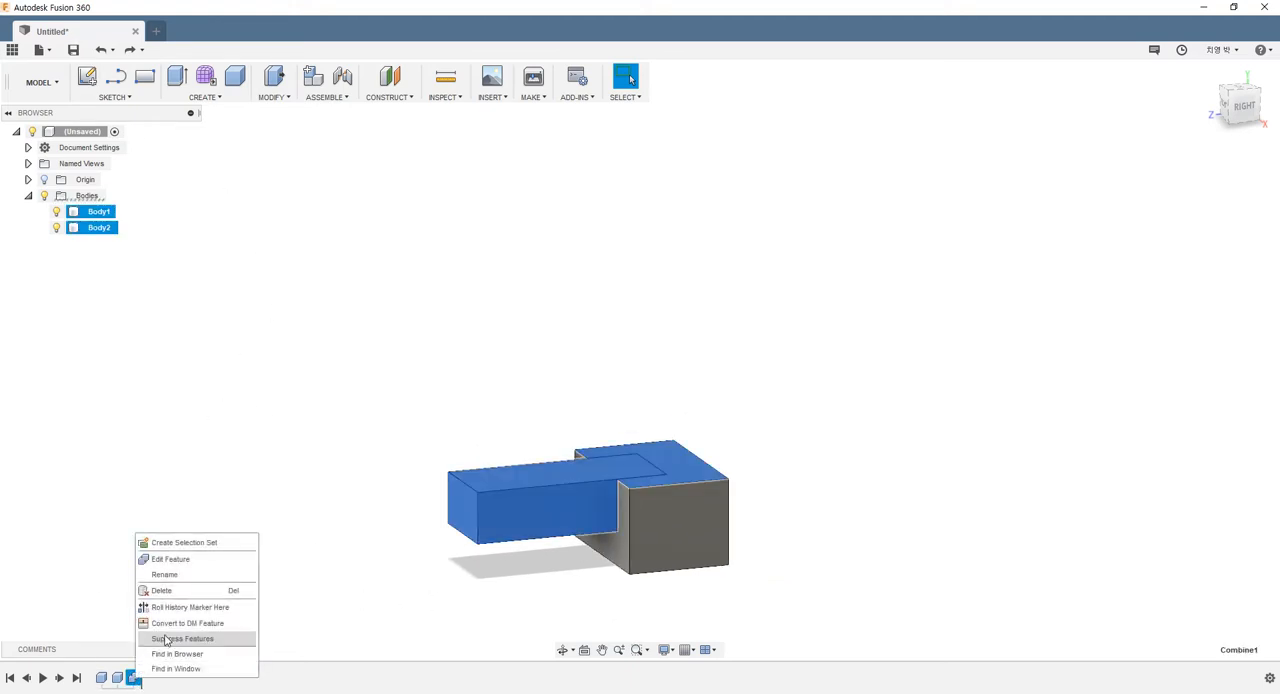
pyautogui.click(176, 558)
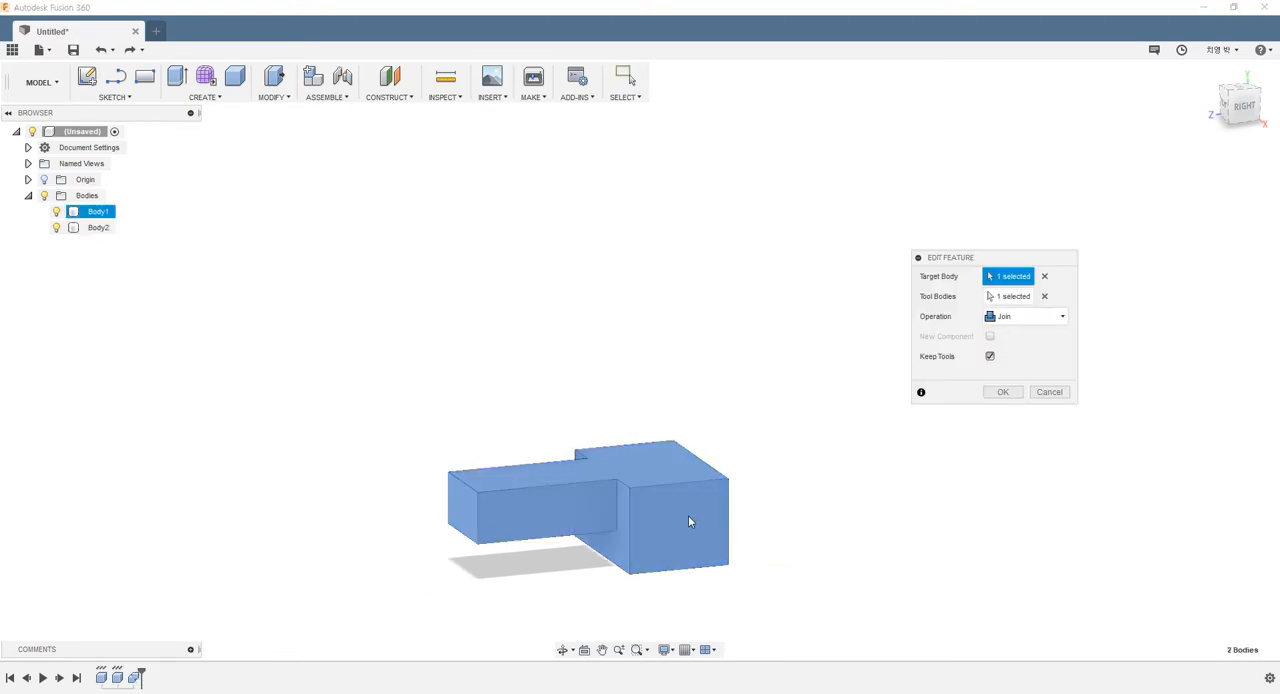
pyautogui.moveTo(691, 520)
pyautogui.keyDown('shift'); pyautogui.mouseDown(button='middle')
pyautogui.moveTo(829, 503)
pyautogui.moveTo(714, 528)
pyautogui.mouseUp(button='middle'); pyautogui.keyUp('shift')
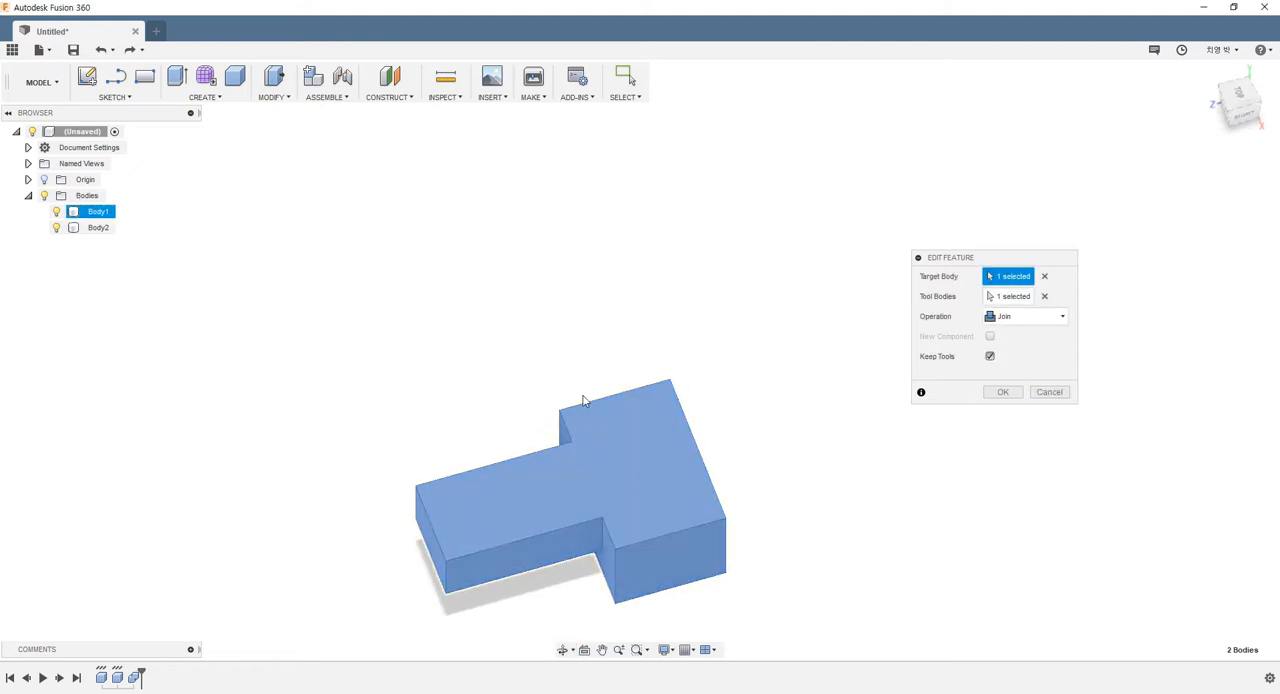
pyautogui.click(1050, 318)
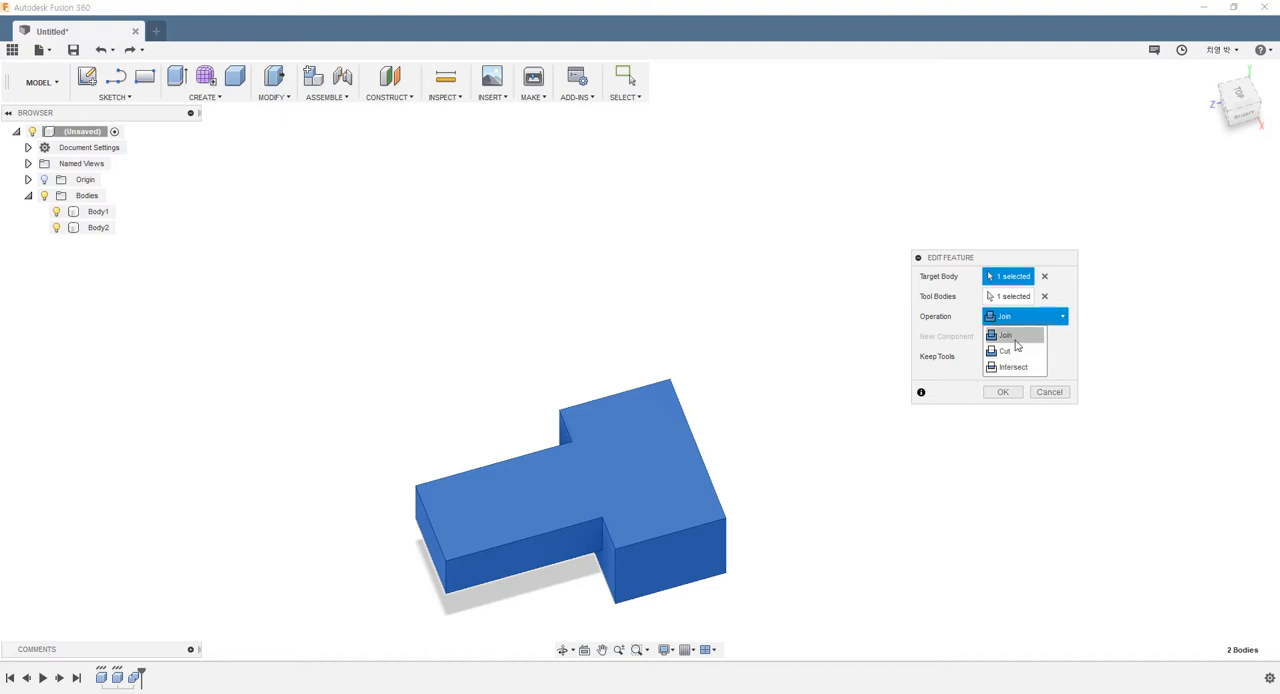
pyautogui.click(1050, 393)
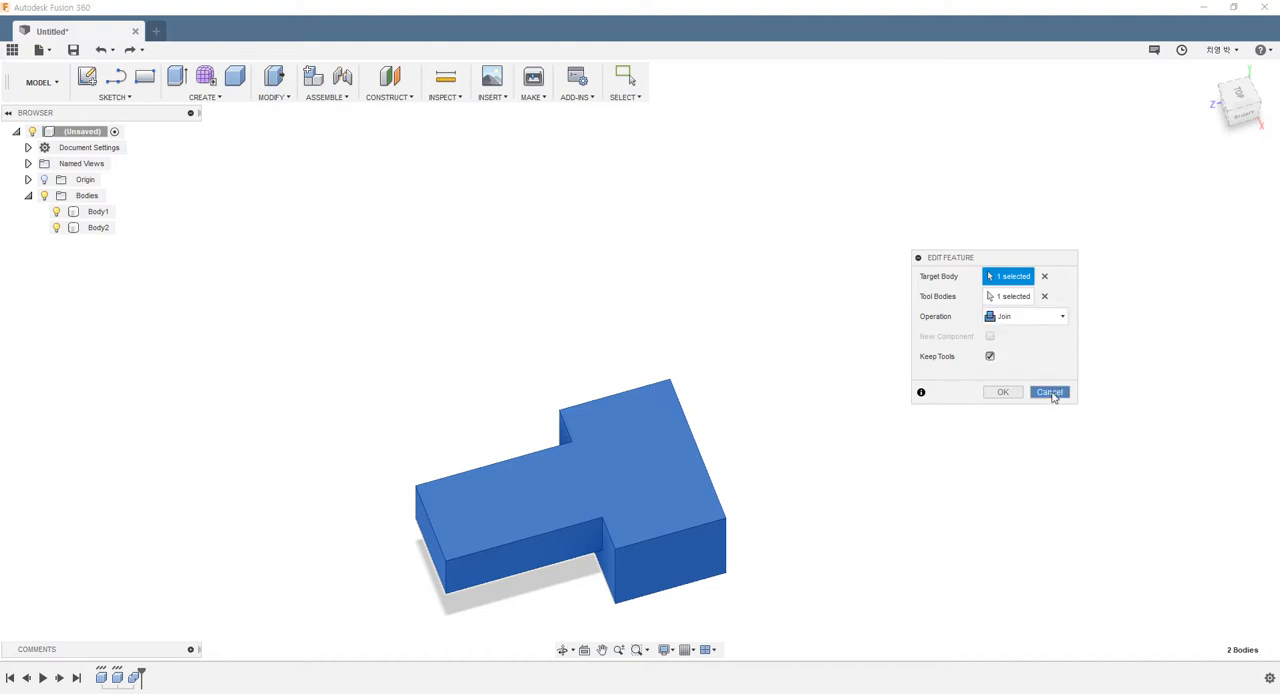
pyautogui.click(1050, 393)
pyautogui.scroll(-2, 797, 349)
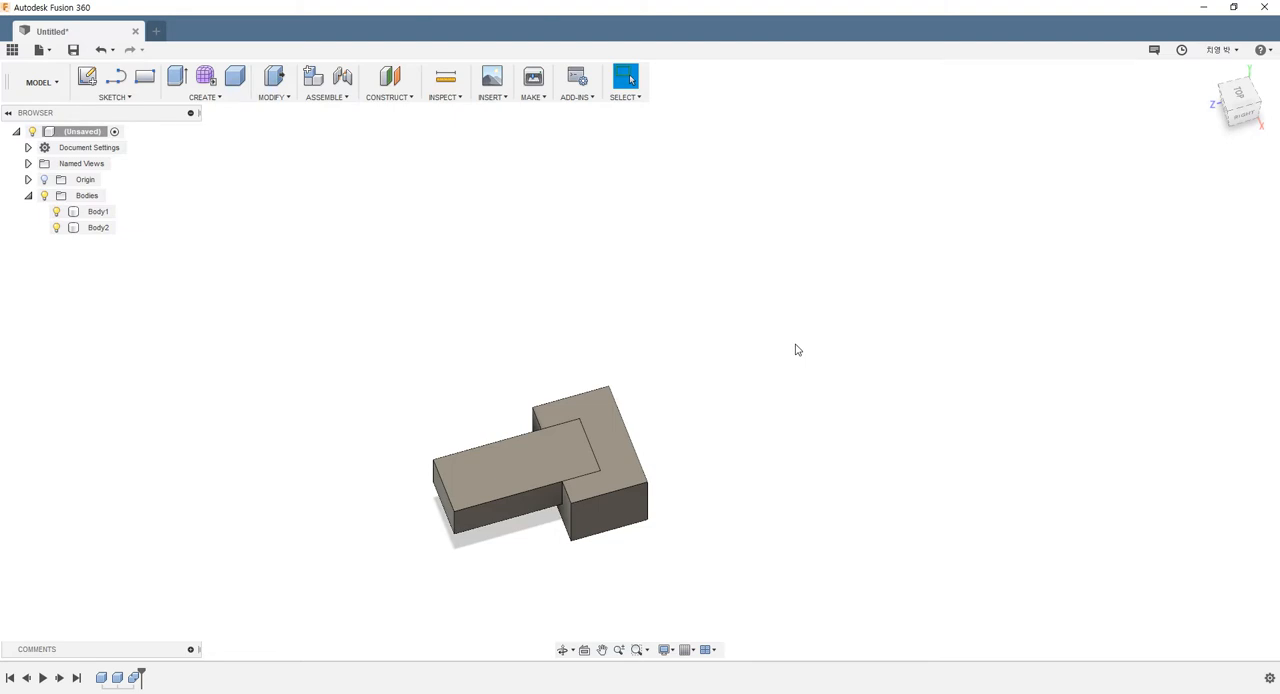
# Create a new design, expand its Origin folder and turn on the layout grid
pyautogui.click(156, 32)
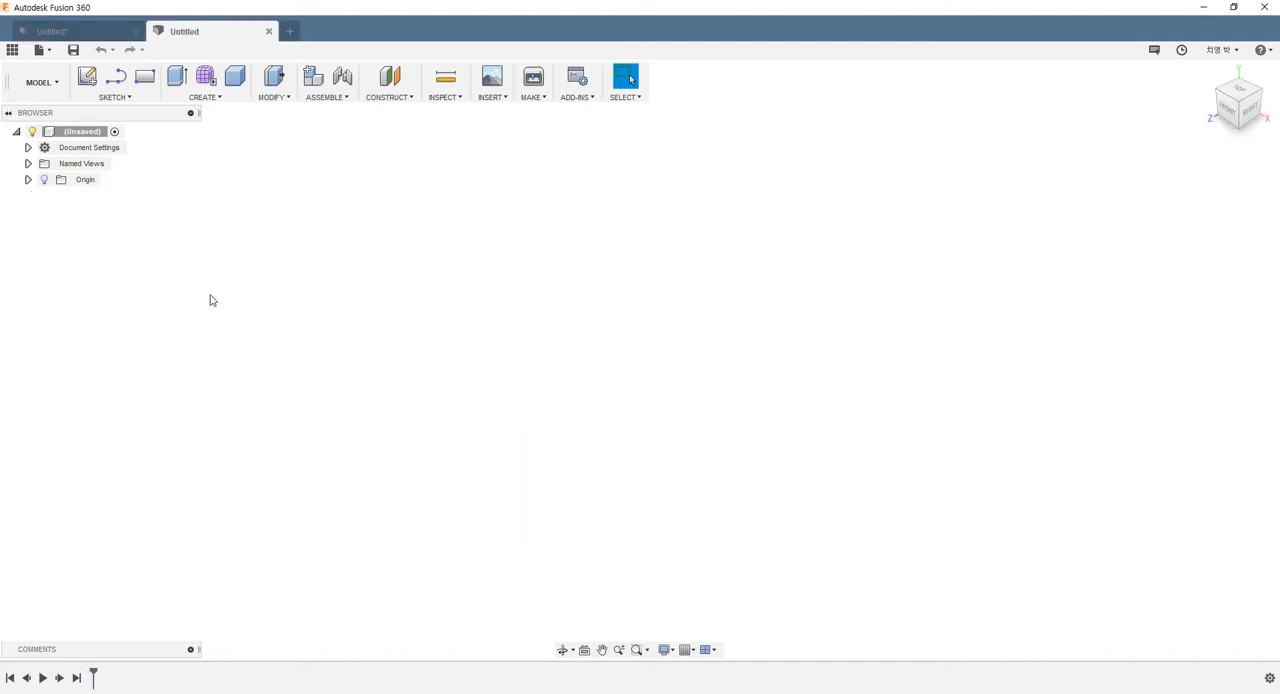
pyautogui.click(28, 180)
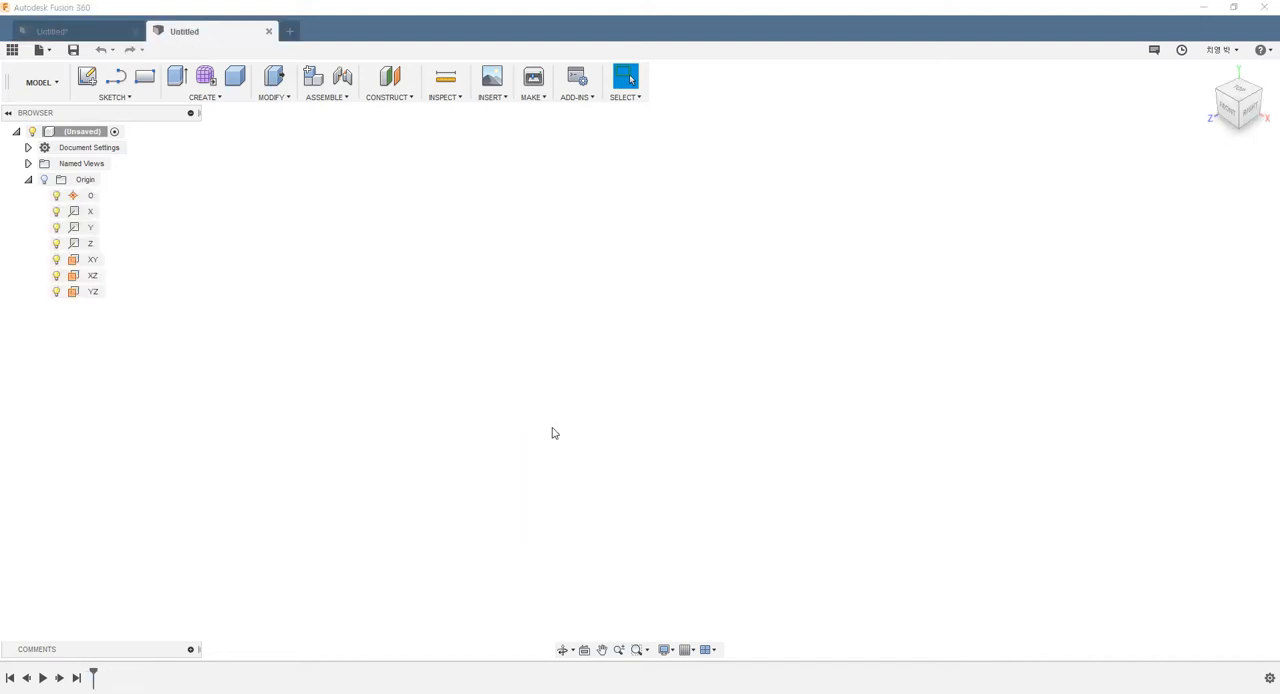
pyautogui.click(686, 649)
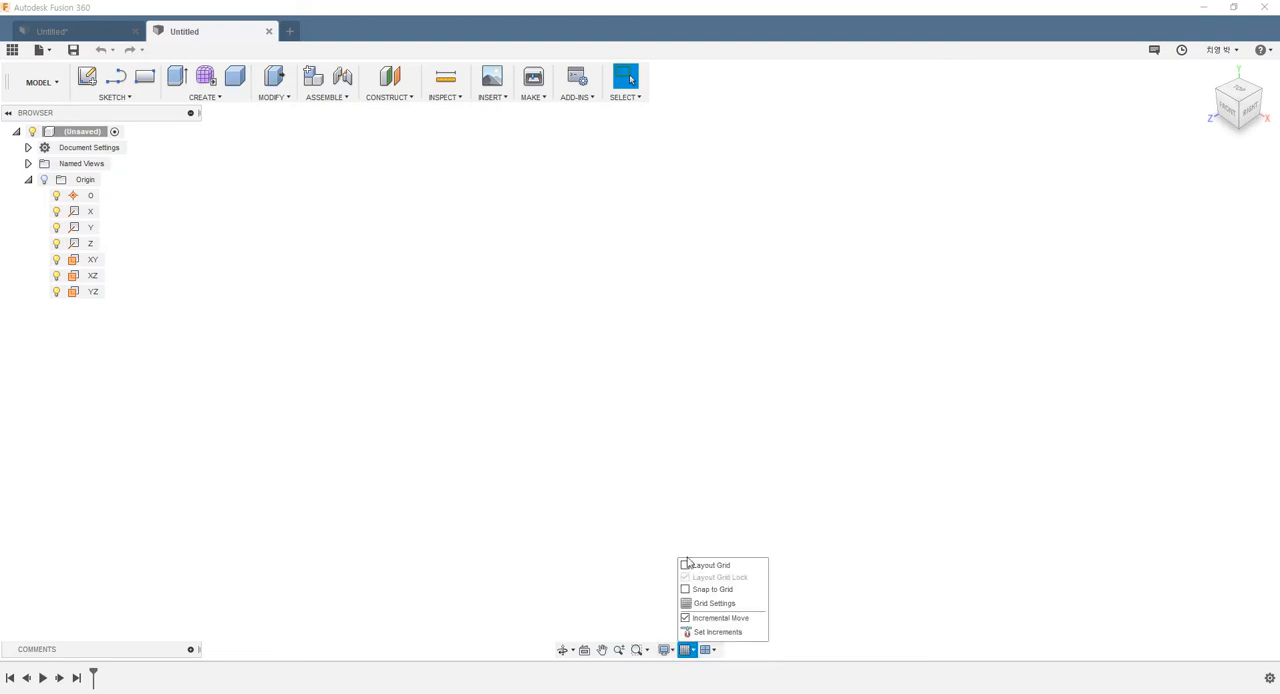
pyautogui.click(686, 565)
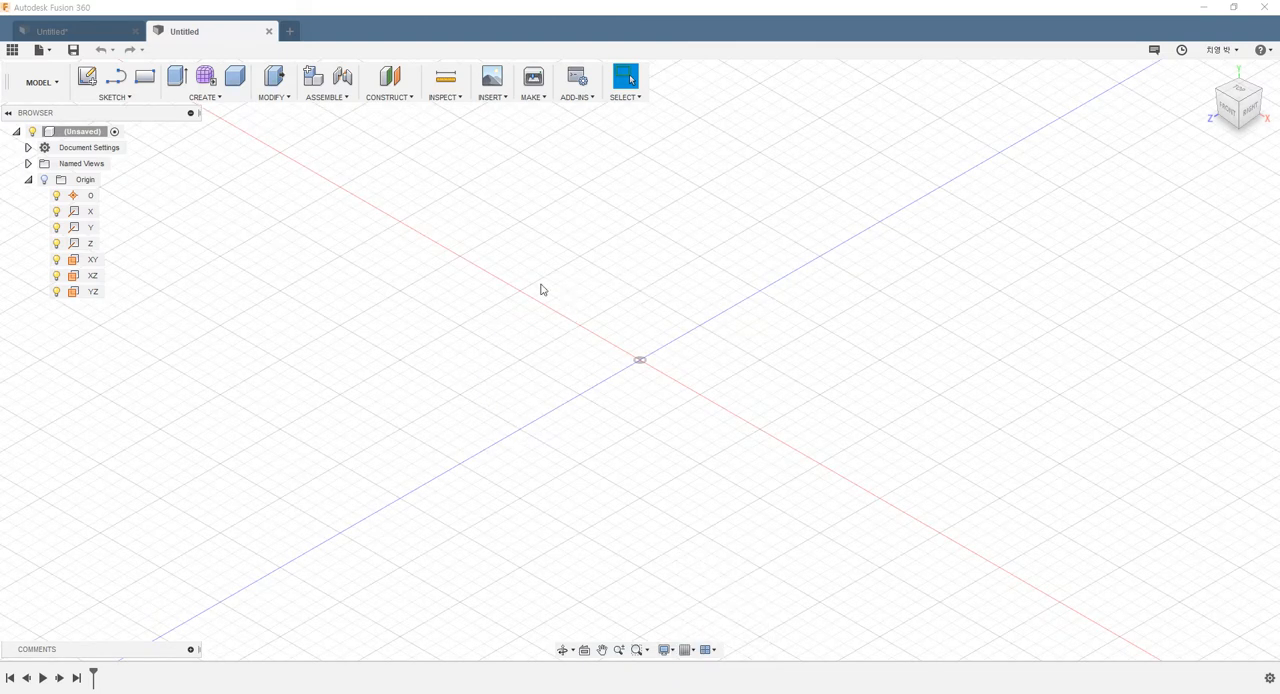
# Start a sketch on the XZ plane and draw a center rectangle about 29 mm square centred on the origin
pyautogui.click(118, 97)
pyautogui.click(100, 110)
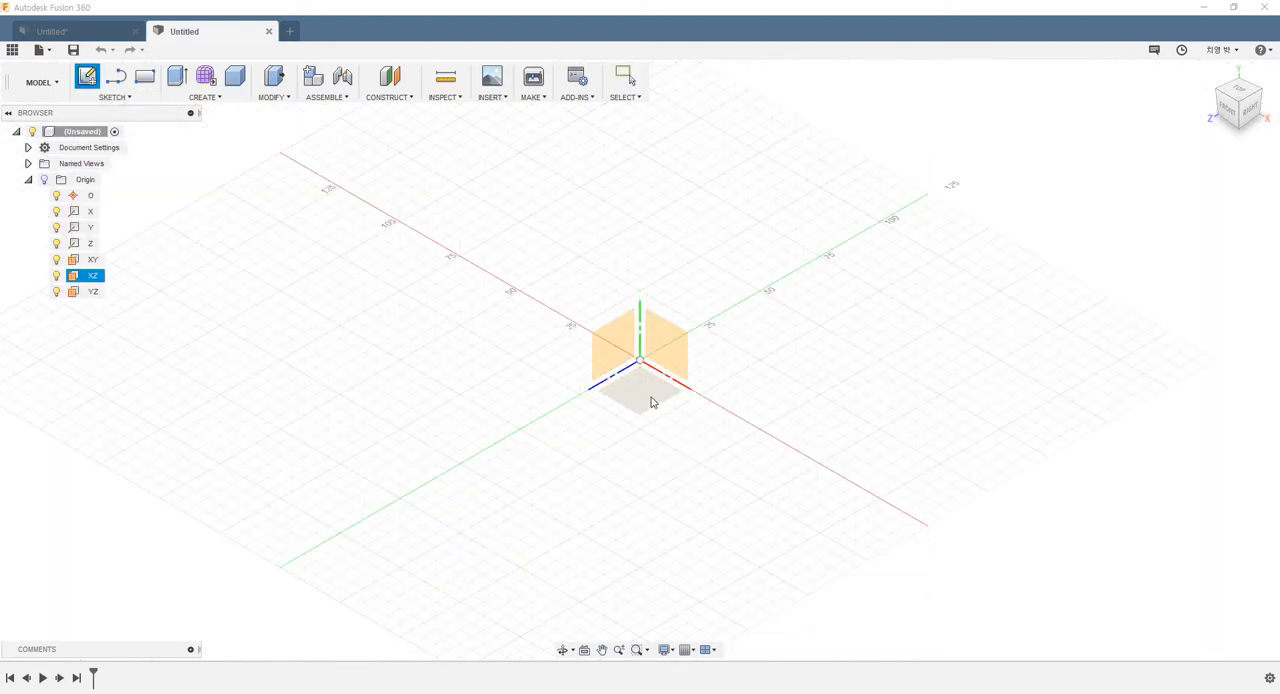
pyautogui.click(651, 402)
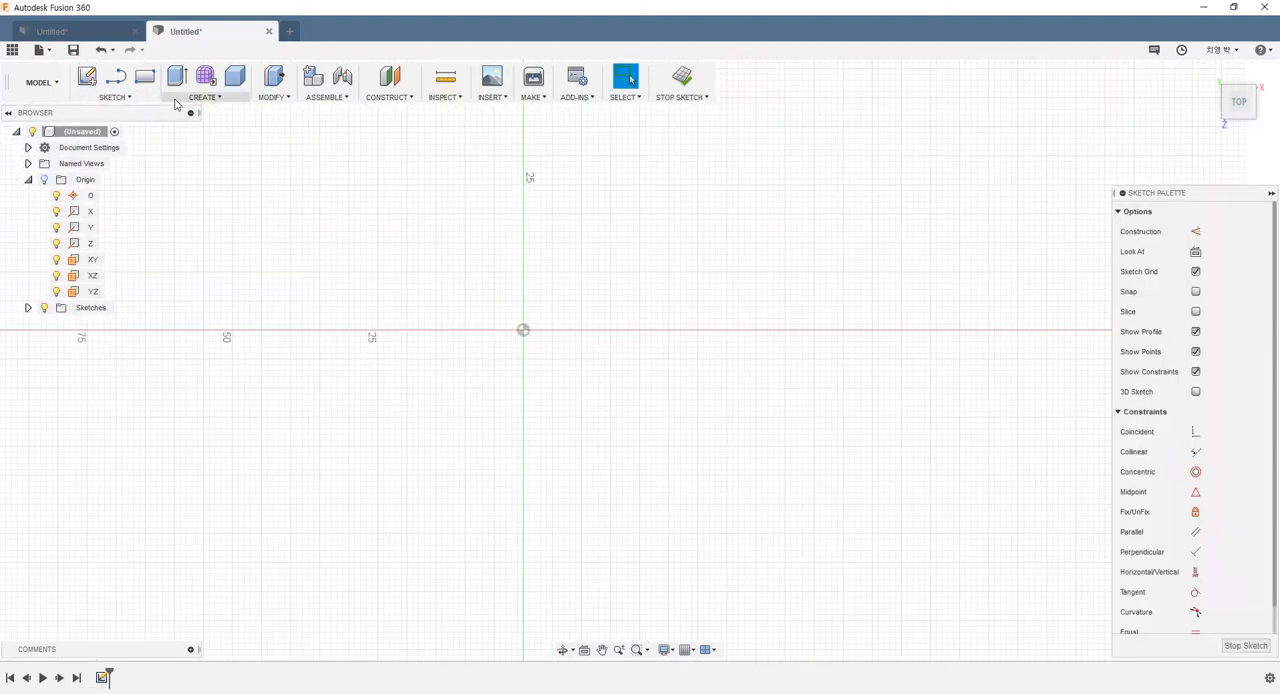
pyautogui.click(138, 98)
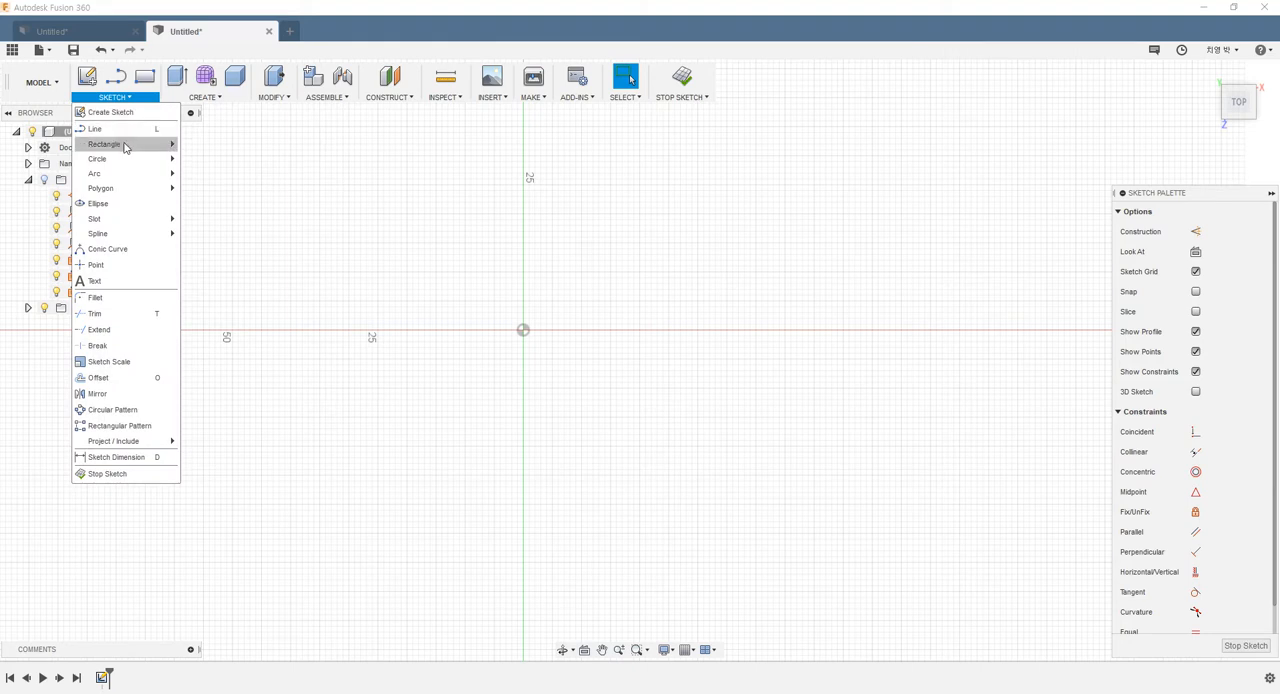
pyautogui.moveTo(125, 146)
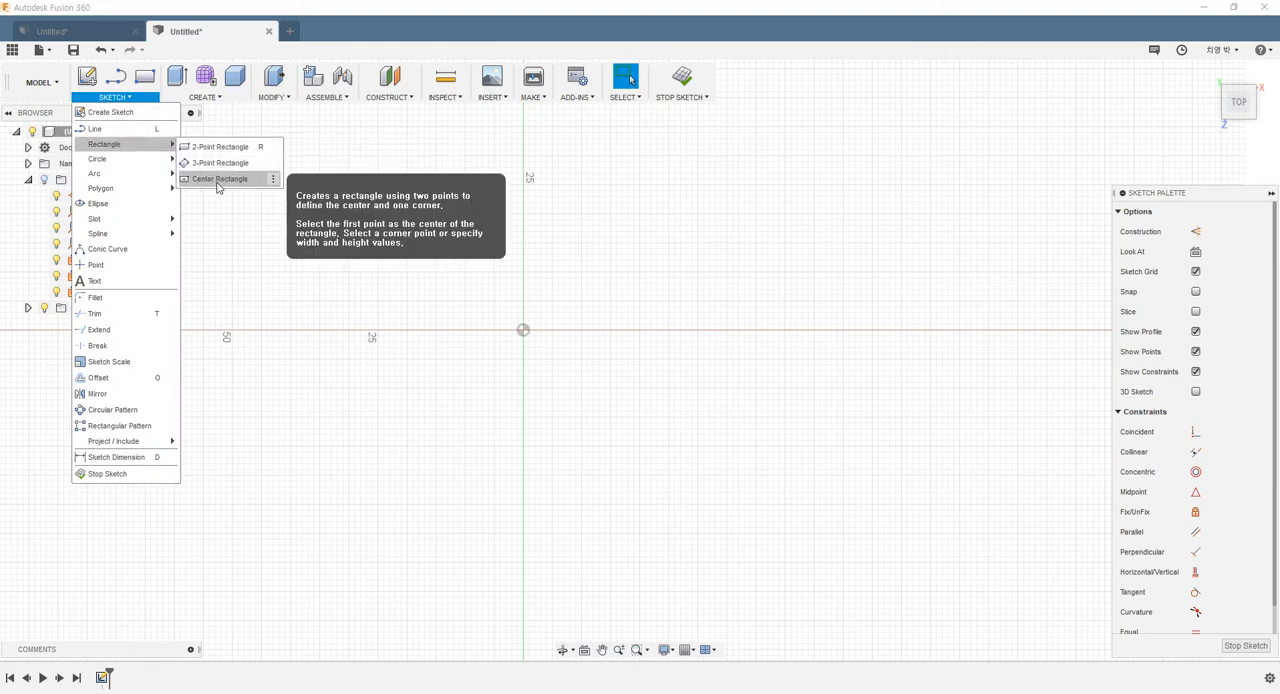
pyautogui.click(218, 179)
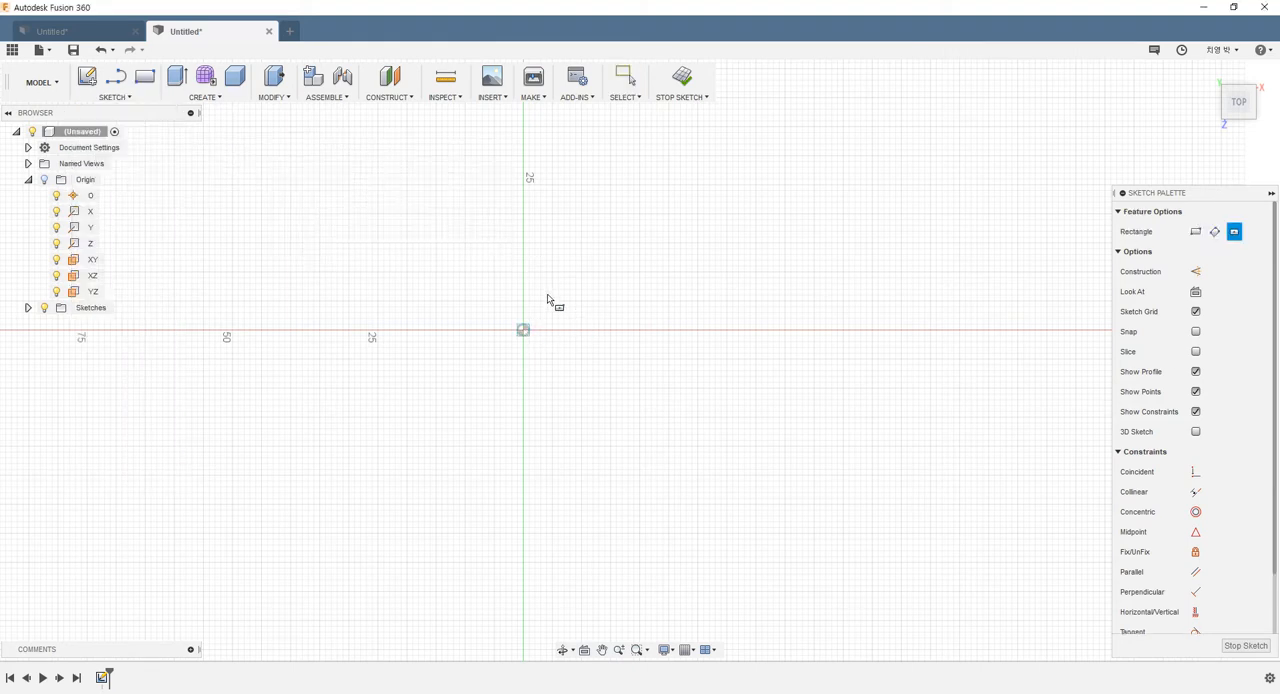
pyautogui.click(523, 330)
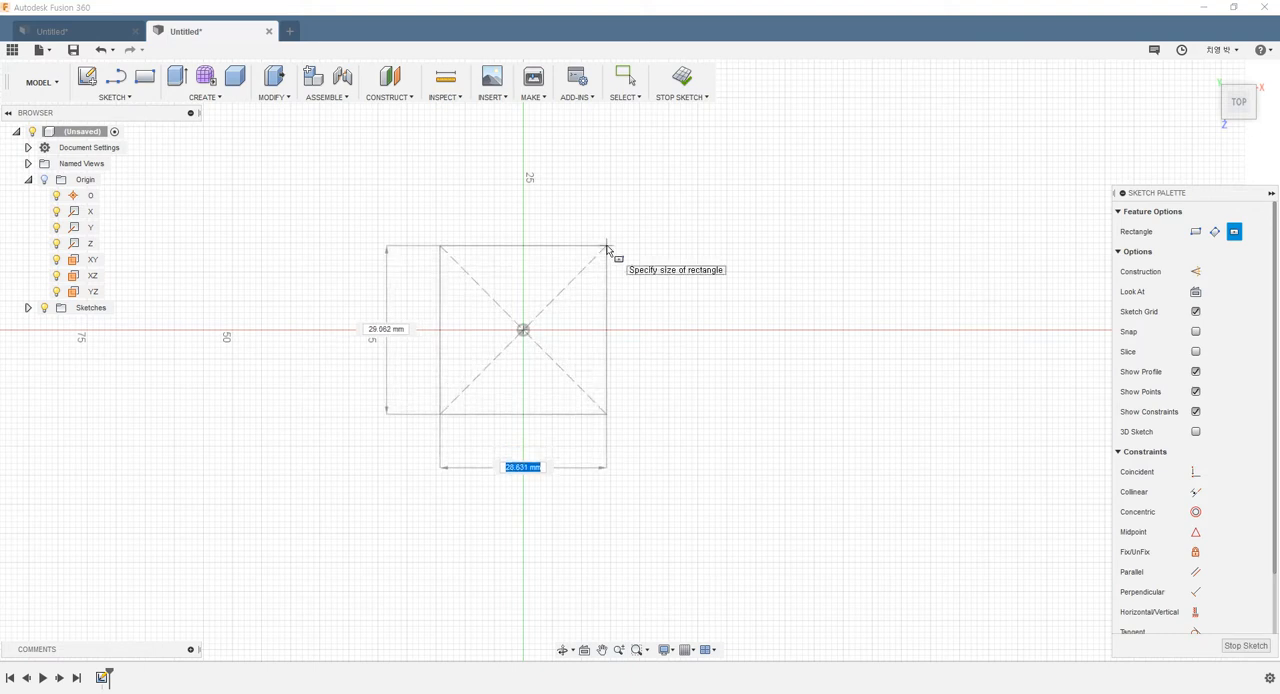
pyautogui.click(609, 248)
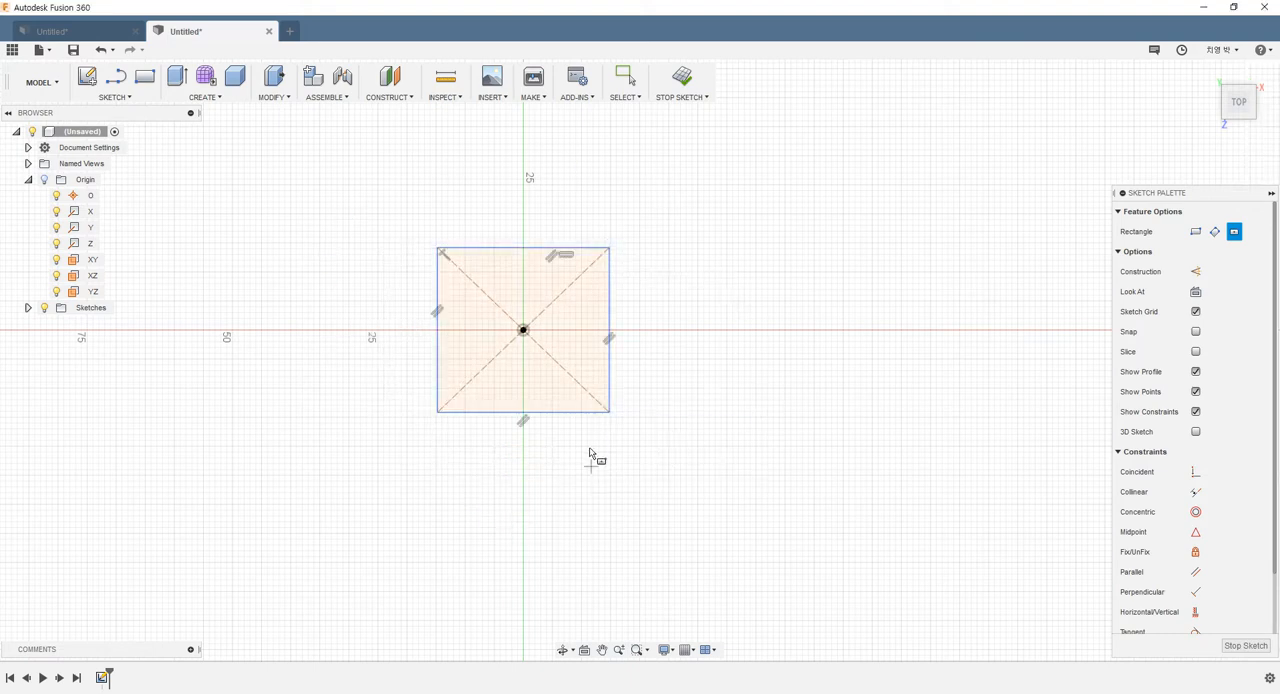
# Finish the sketch and extrude the square profile symmetrically as a new body, with a distance of 13 mm per side
pyautogui.click(676, 84)
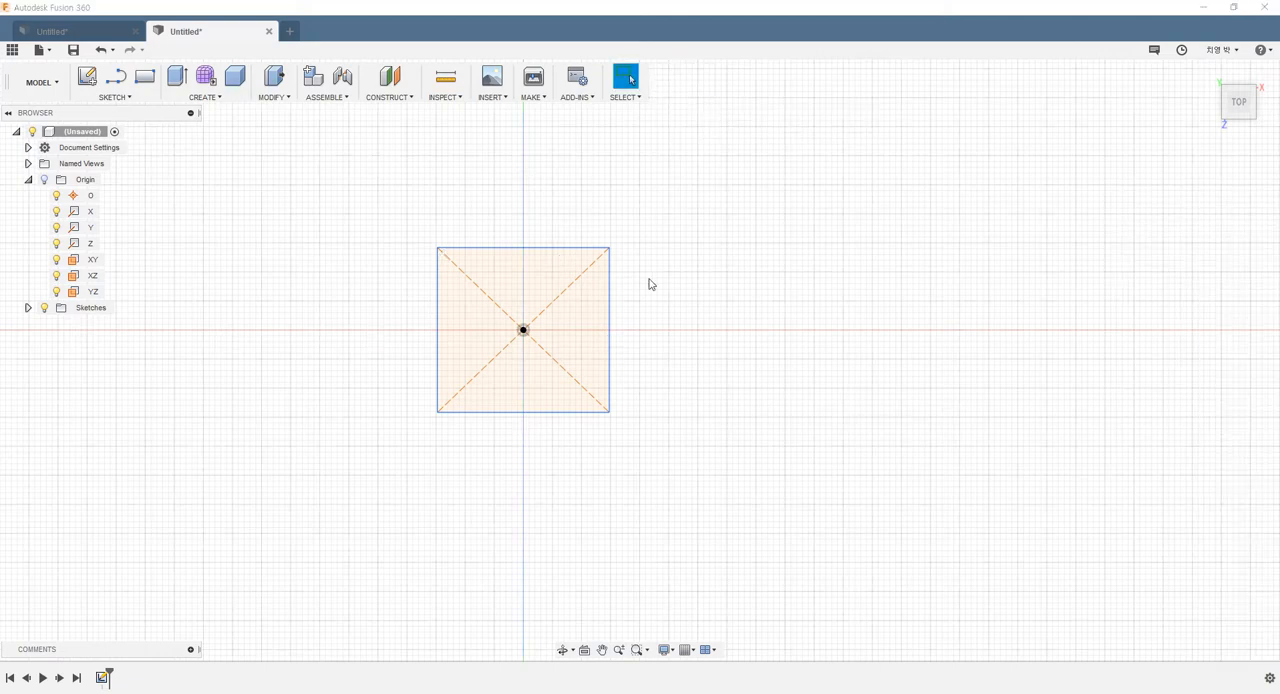
pyautogui.keyDown('shift'); pyautogui.moveTo(651, 283); pyautogui.dragTo(620, 214, button='middle'); pyautogui.keyUp('shift')
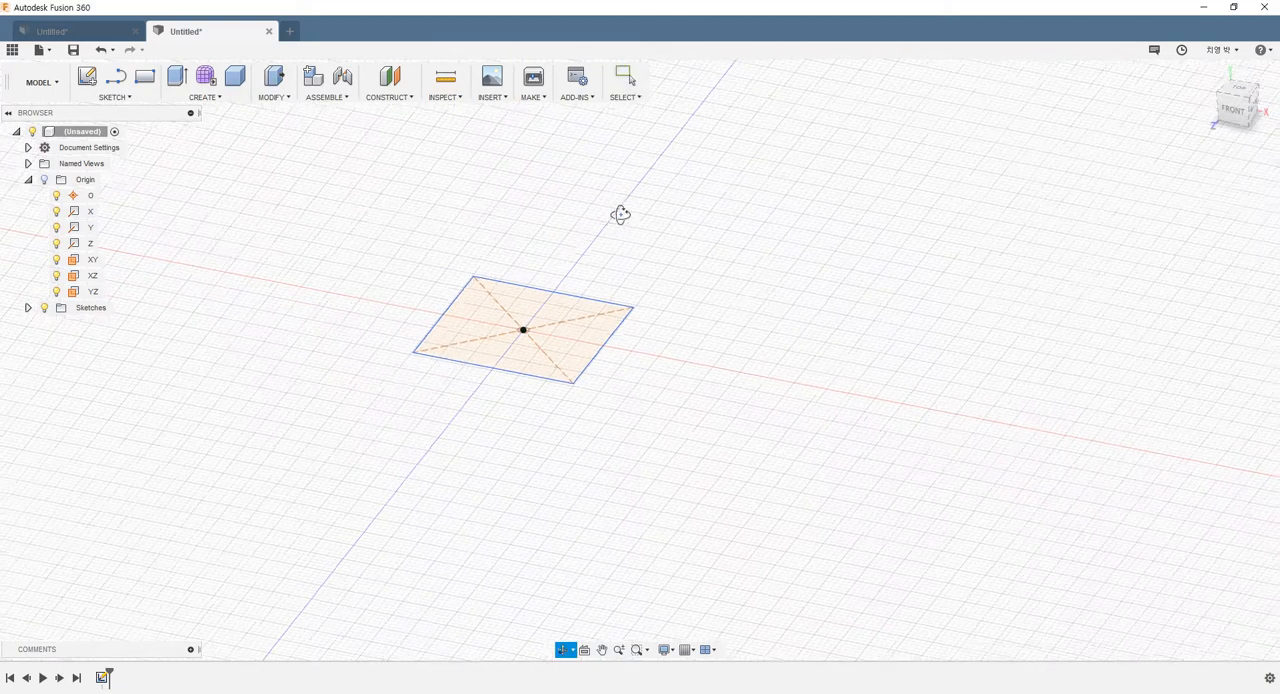
pyautogui.click(178, 80)
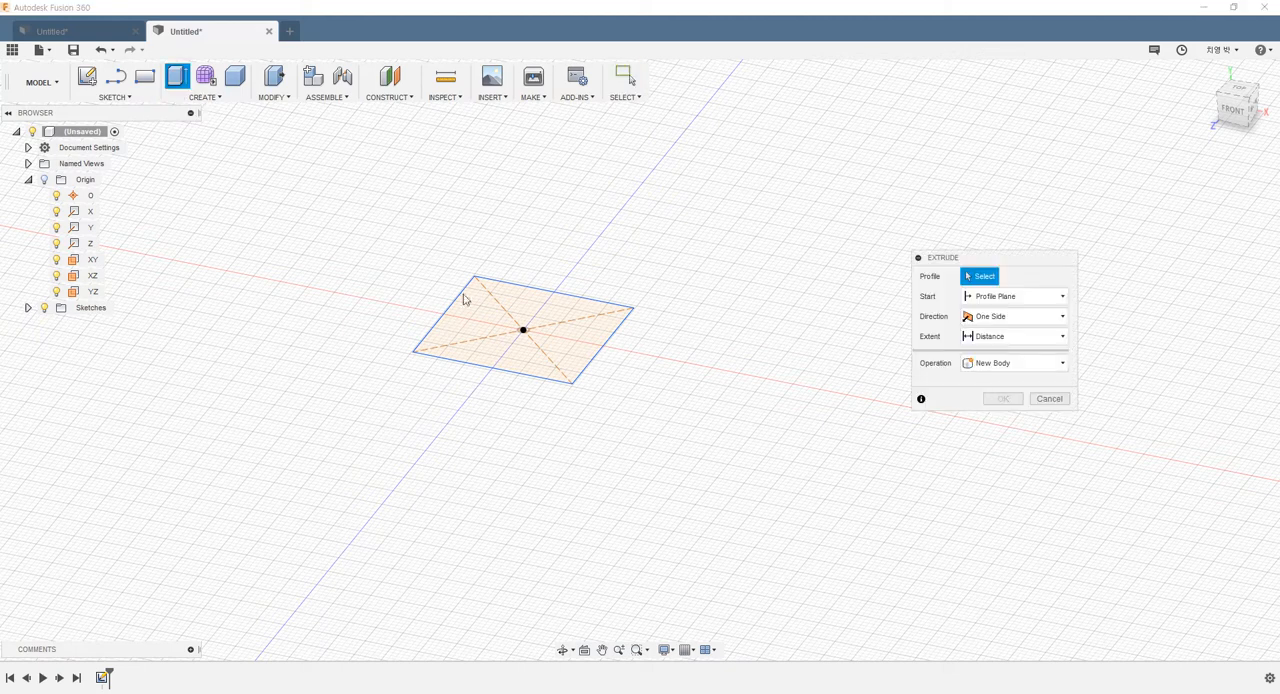
pyautogui.click(485, 345)
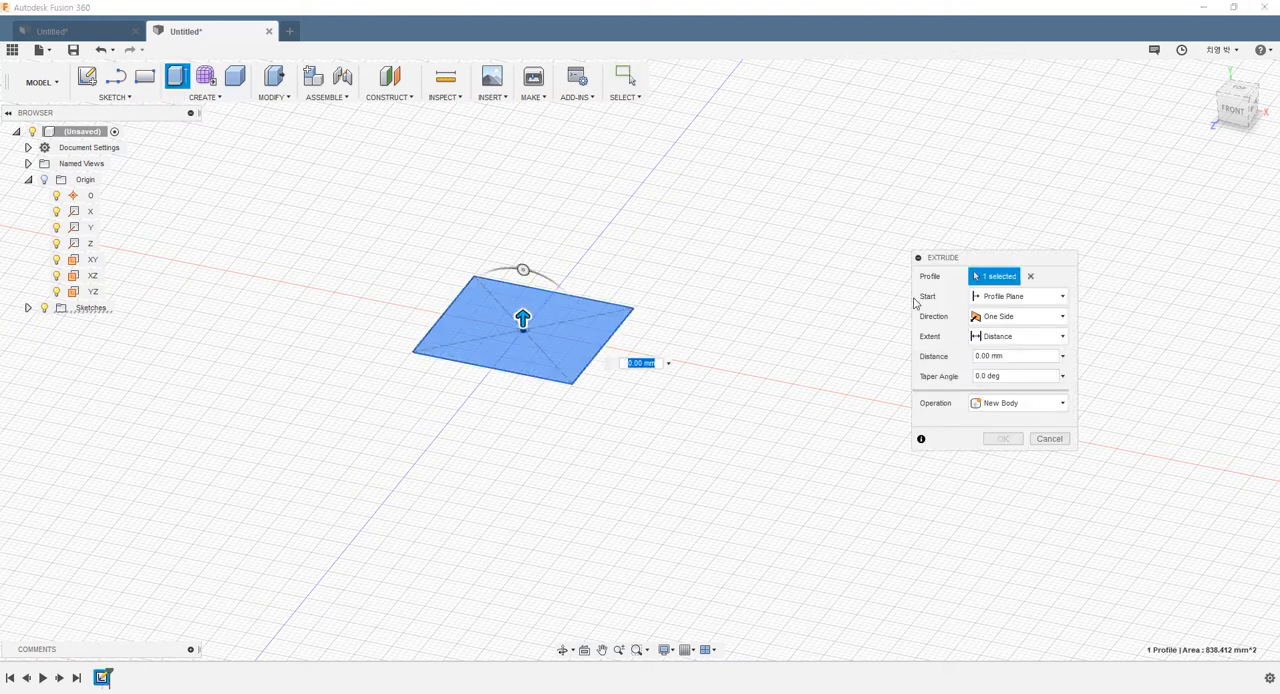
pyautogui.click(985, 316)
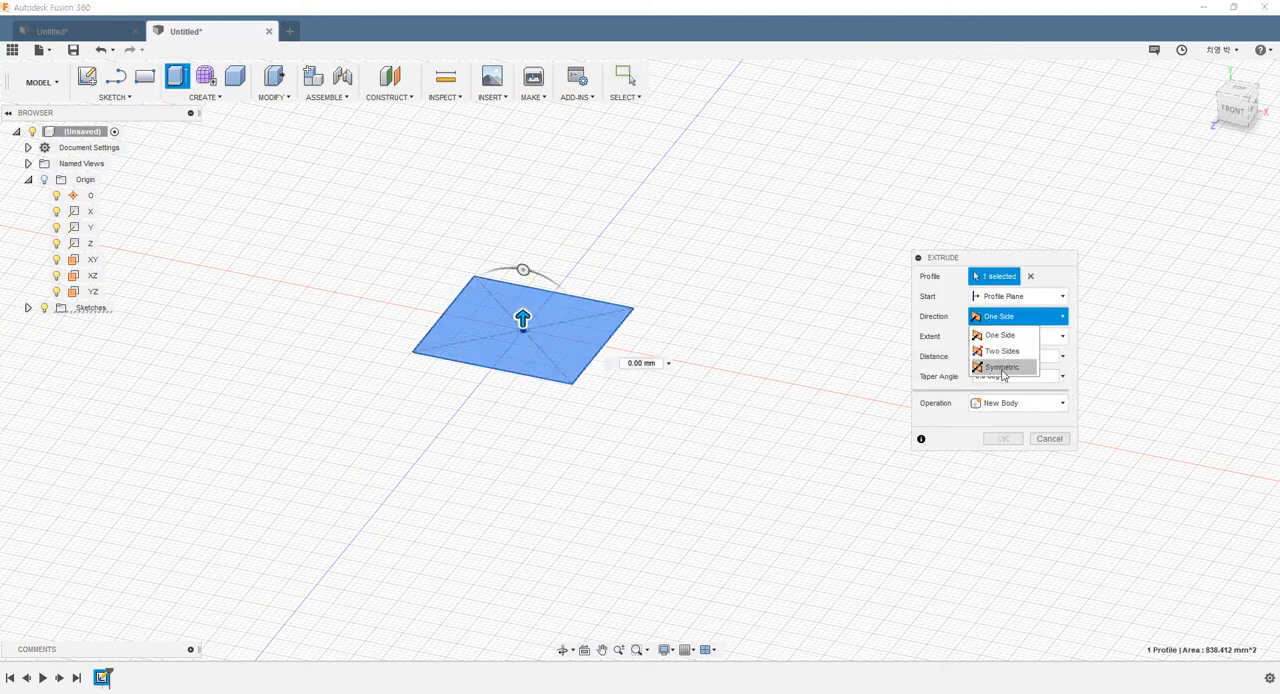
pyautogui.click(1001, 367)
pyautogui.moveTo(523, 320); pyautogui.dragTo(521, 241)
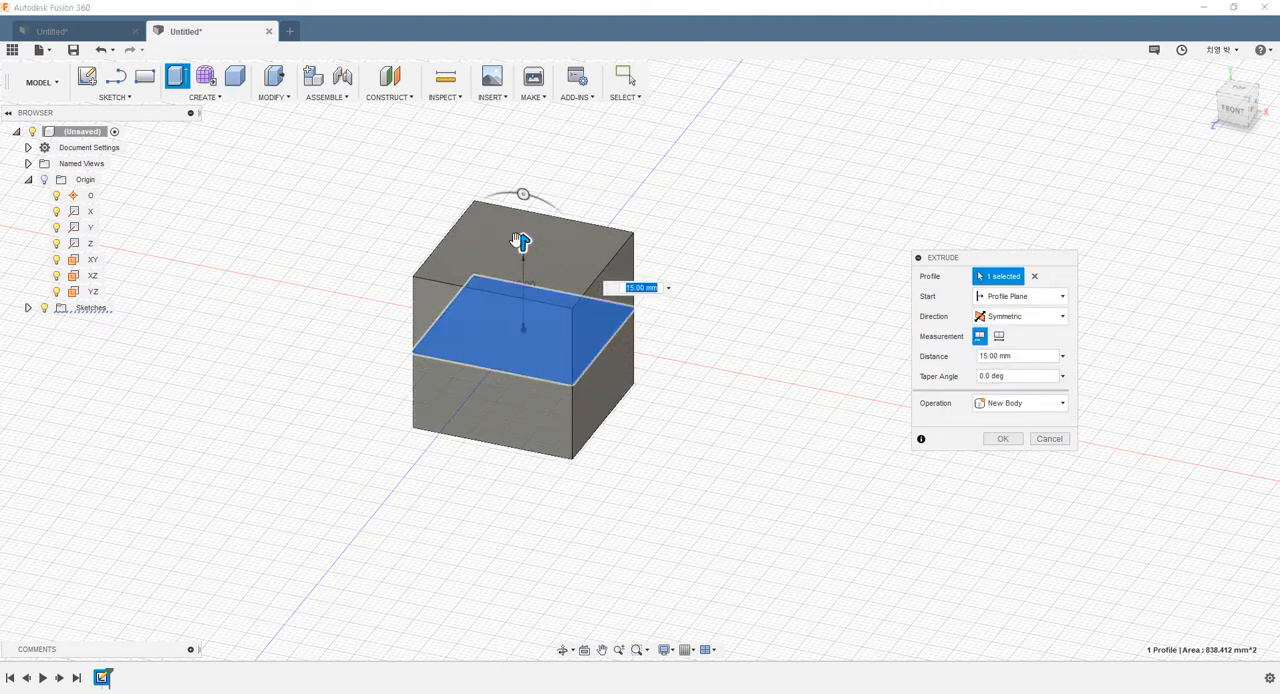
pyautogui.keyDown('shift'); pyautogui.moveTo(523, 243); pyautogui.dragTo(871, 386, button='middle'); pyautogui.keyUp('shift')
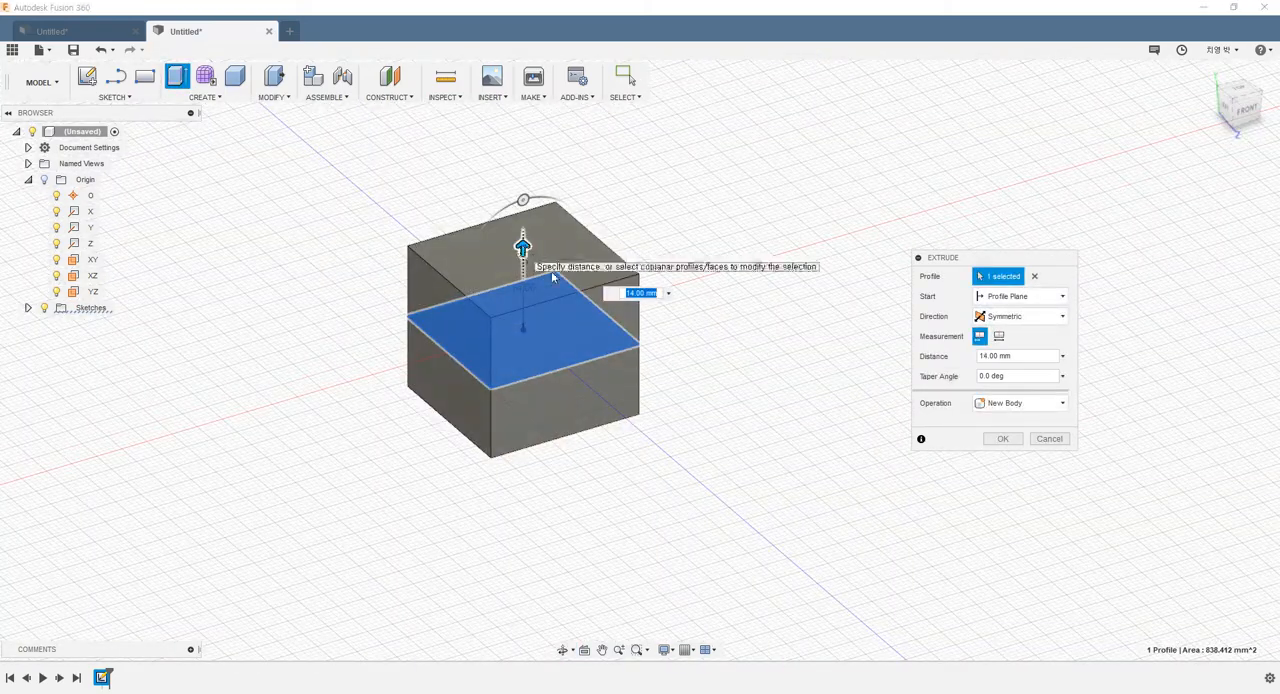
pyautogui.keyDown('shift'); pyautogui.moveTo(628, 398); pyautogui.dragTo(703, 403, button='middle'); pyautogui.keyUp('shift')
pyautogui.moveTo(525, 241); pyautogui.dragTo(526, 246)
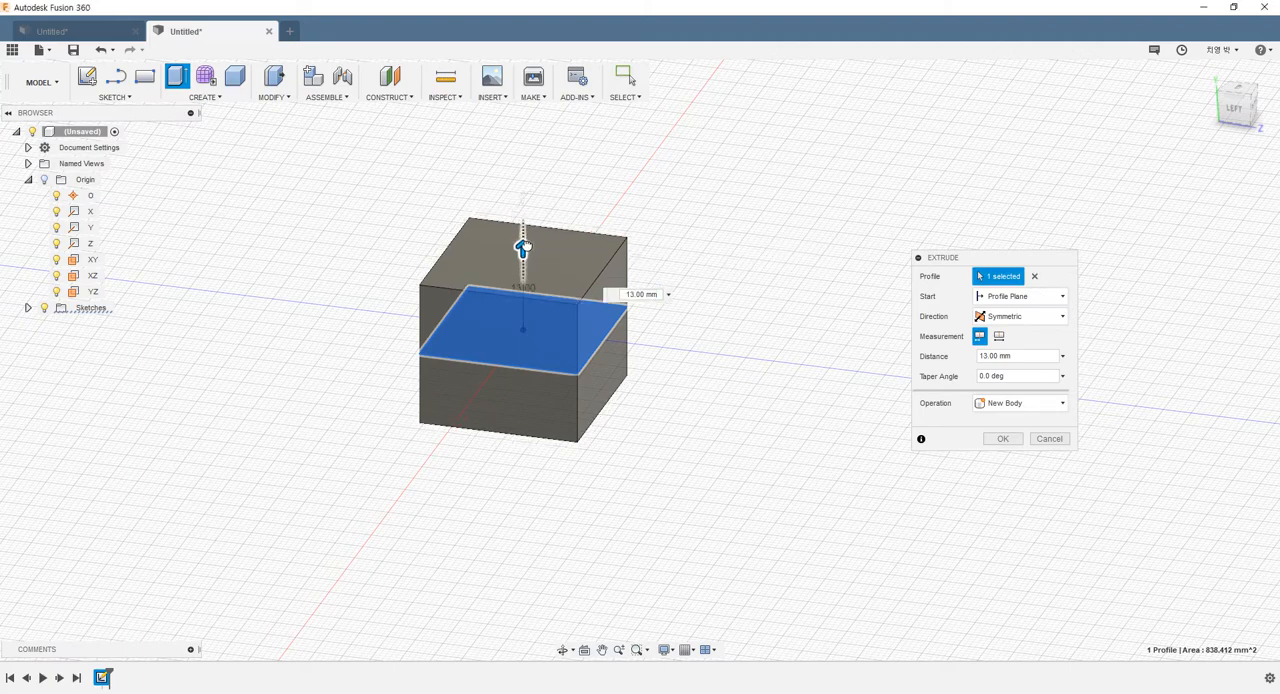
pyautogui.click(988, 441)
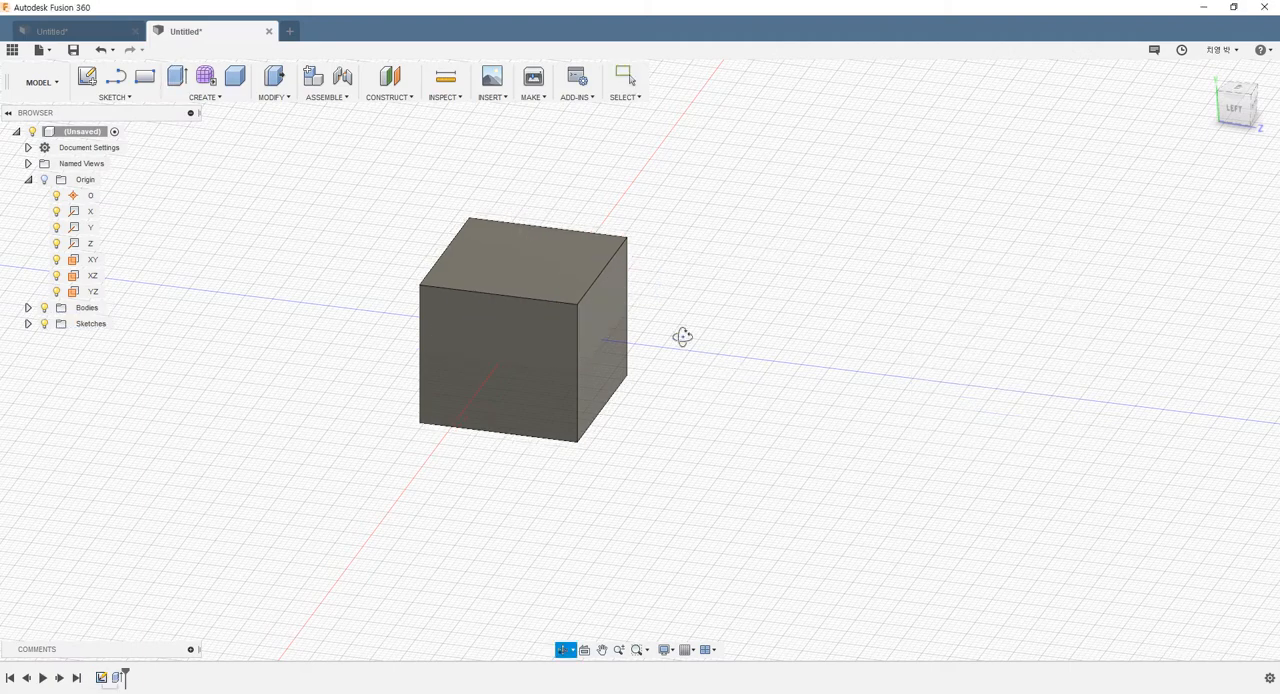
pyautogui.keyDown('shift'); pyautogui.moveTo(680, 337); pyautogui.dragTo(680, 349, button='middle'); pyautogui.keyUp('shift')
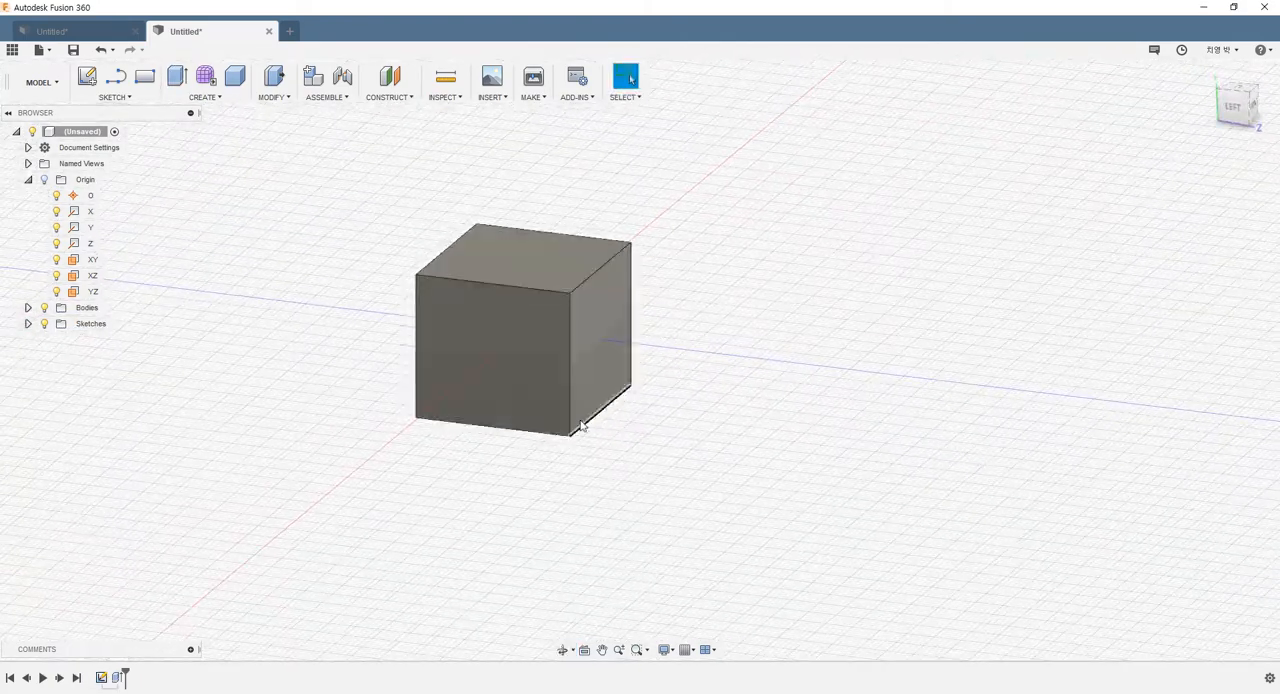
# Create a 33 mm diameter sphere on the XZ plane, centred on the origin, as a new body
pyautogui.click(201, 99)
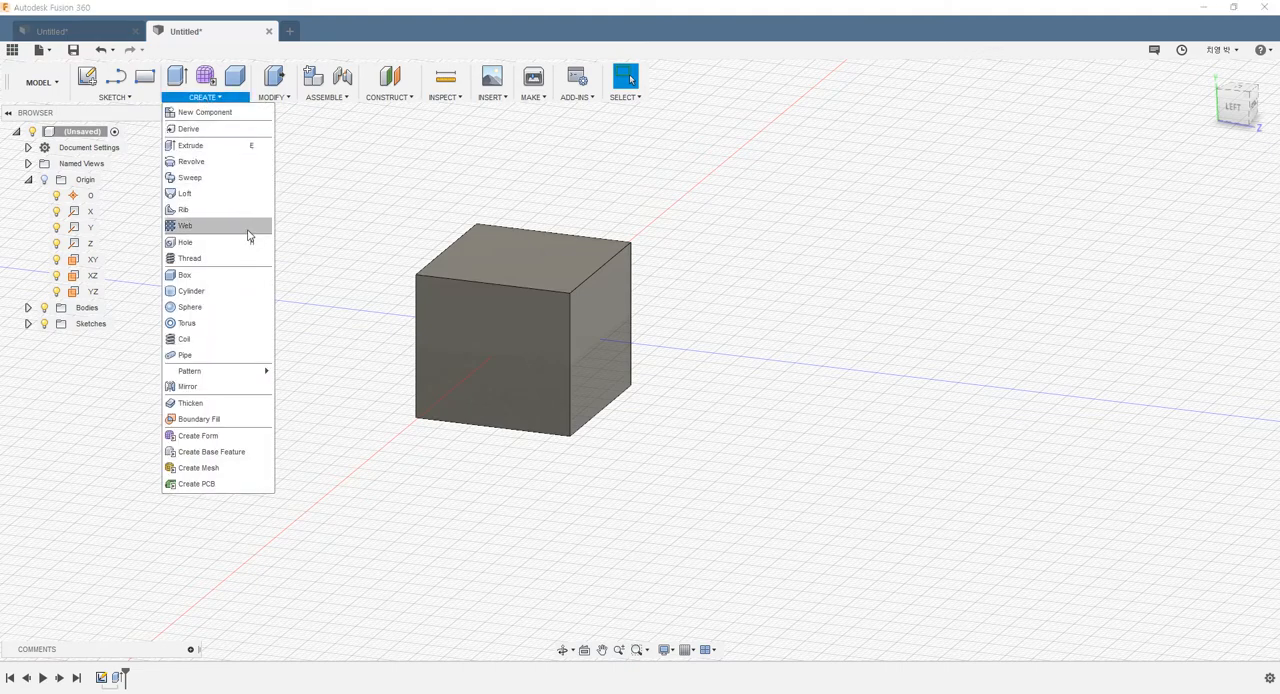
pyautogui.click(193, 311)
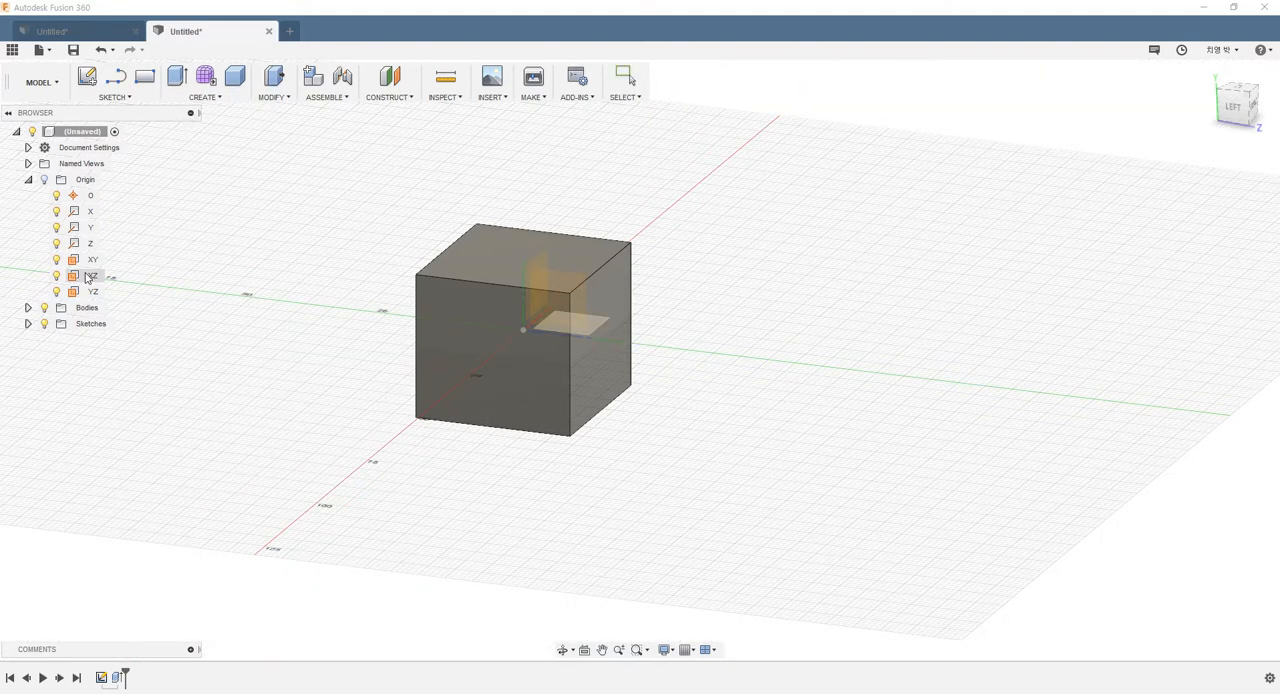
pyautogui.click(90, 276)
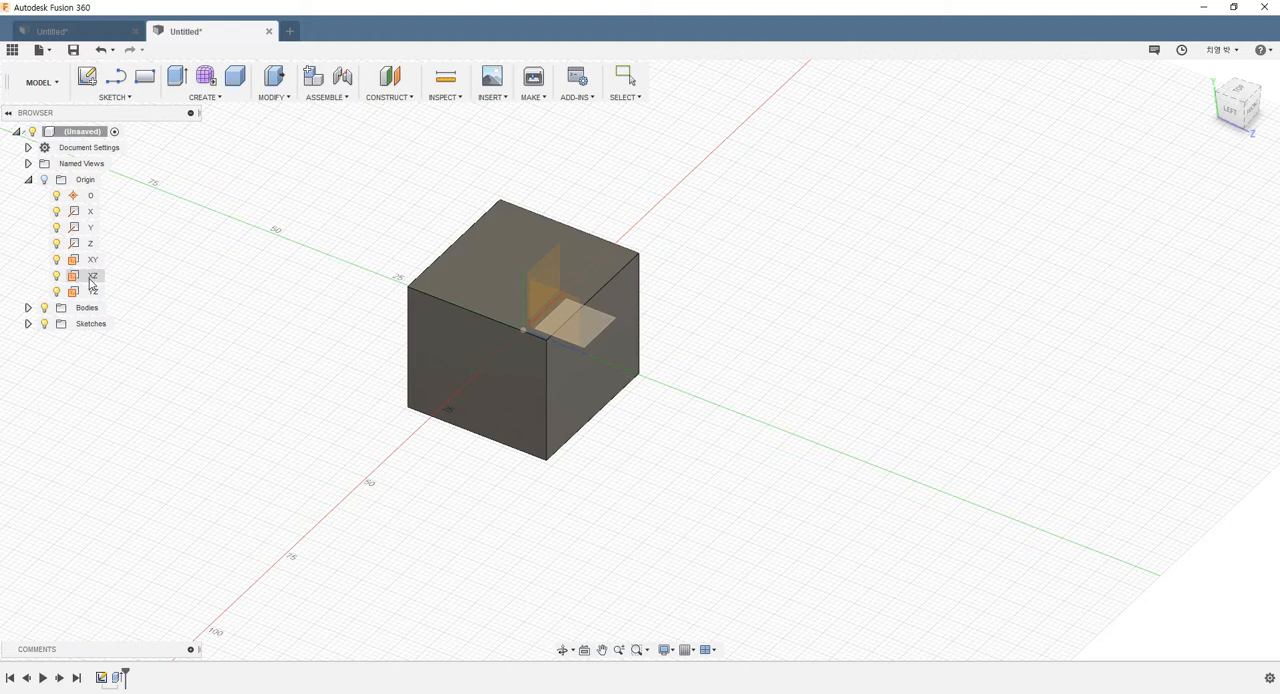
pyautogui.click(523, 330)
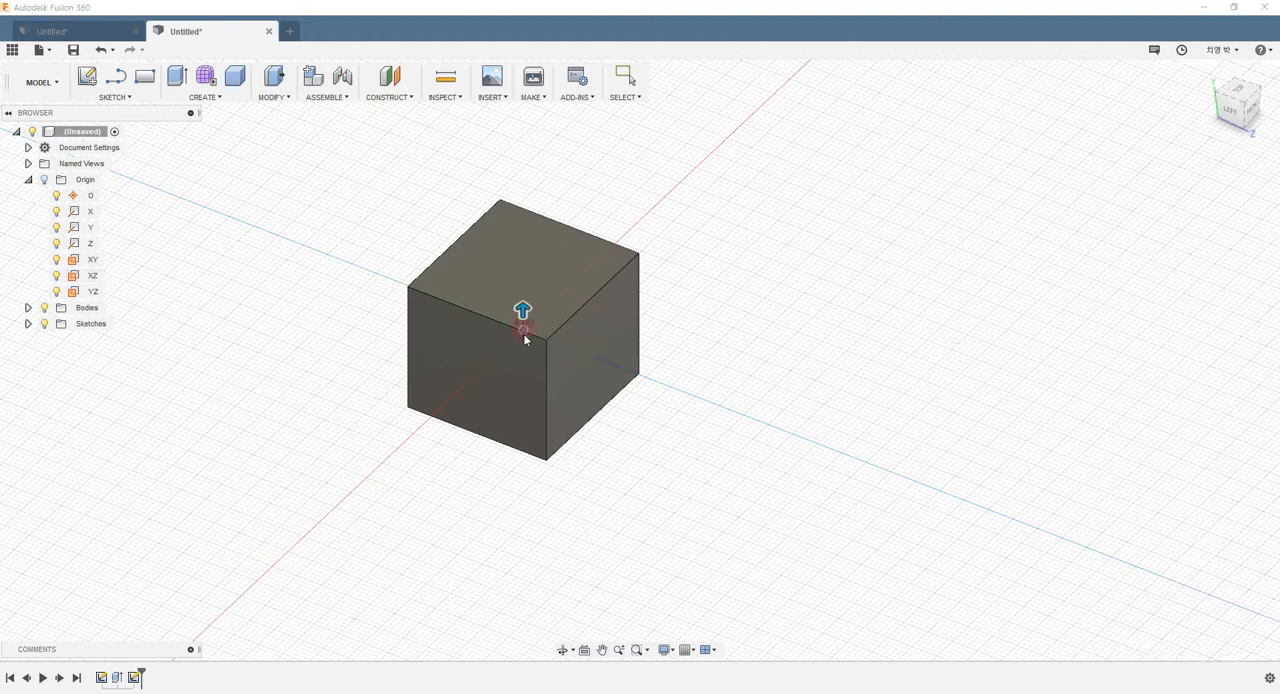
pyautogui.moveTo(522, 310); pyautogui.dragTo(522, 243)
pyautogui.keyDown('shift'); pyautogui.moveTo(771, 447); pyautogui.dragTo(769, 412, button='middle'); pyautogui.keyUp('shift')
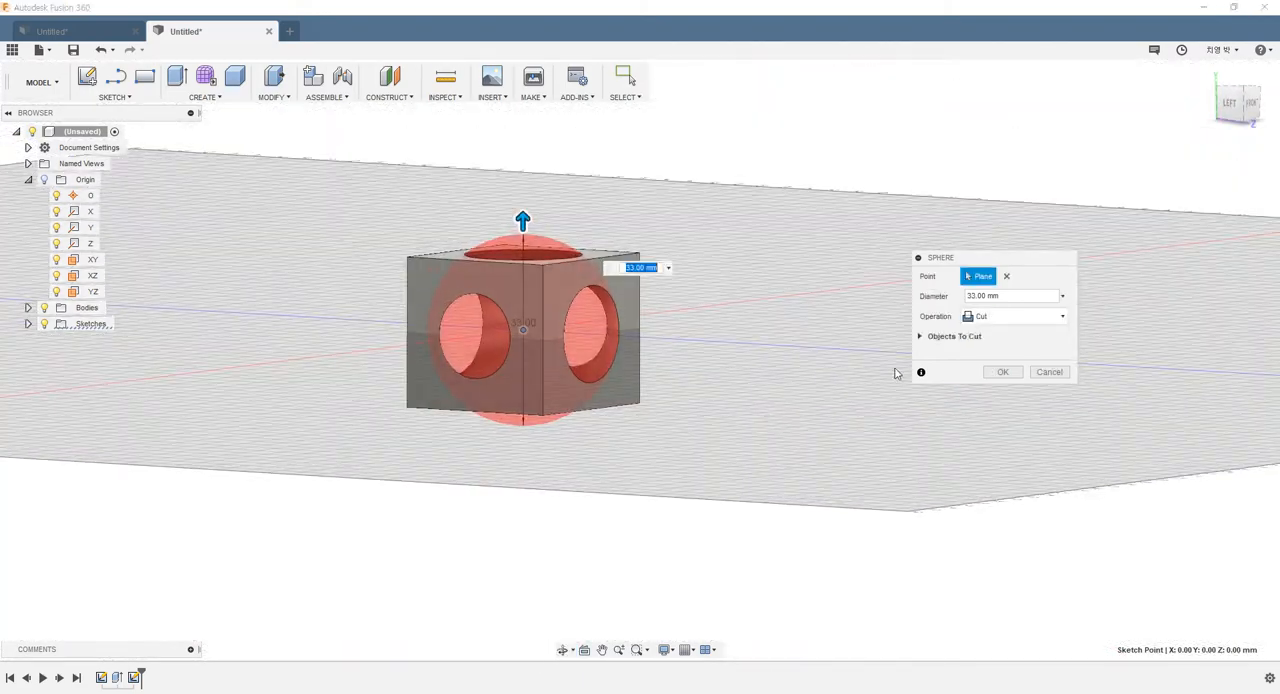
pyautogui.click(1018, 318)
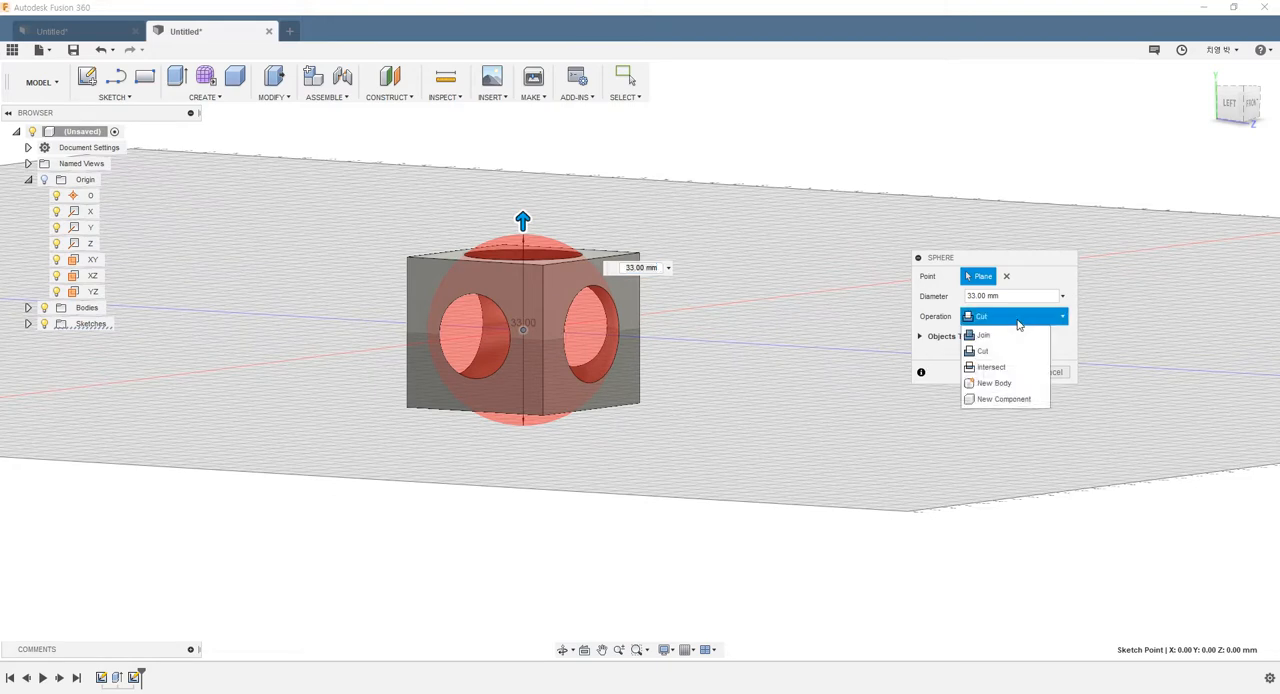
pyautogui.click(996, 386)
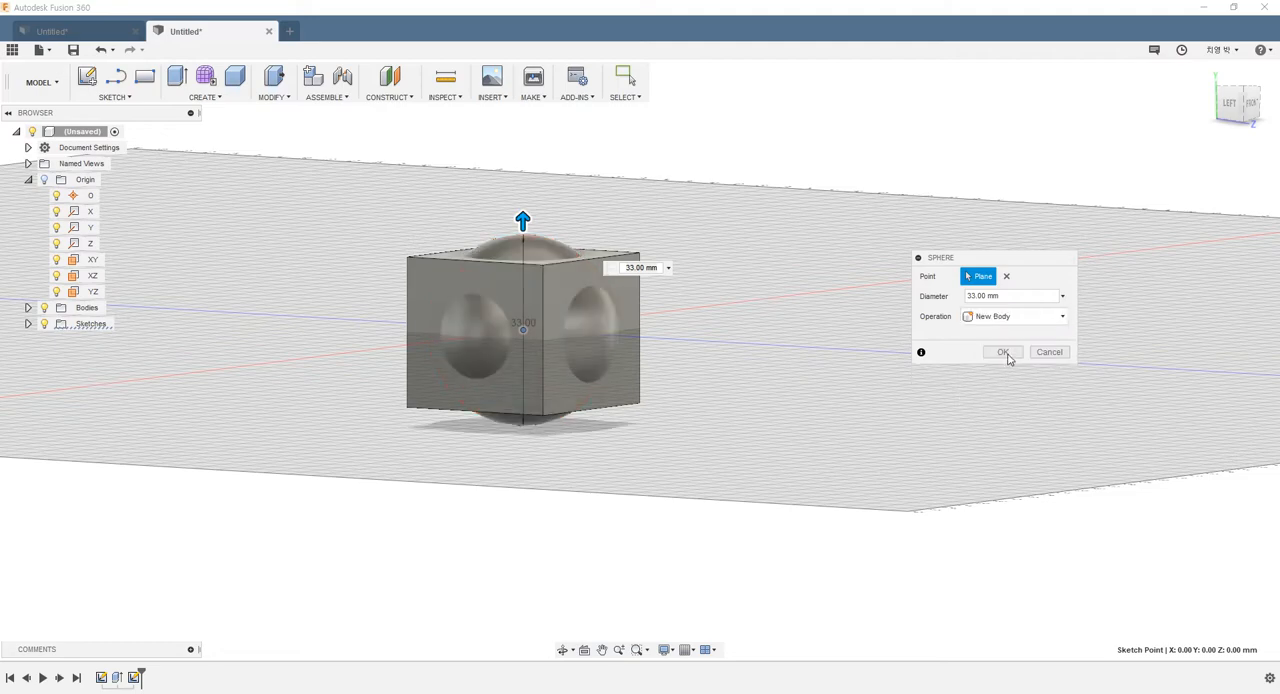
pyautogui.click(1005, 354)
# Turn off the layout grid and expand the Bodies folder
pyautogui.keyDown('shift'); pyautogui.moveTo(691, 217); pyautogui.dragTo(744, 250, button='middle'); pyautogui.keyUp('shift')
pyautogui.click(687, 649)
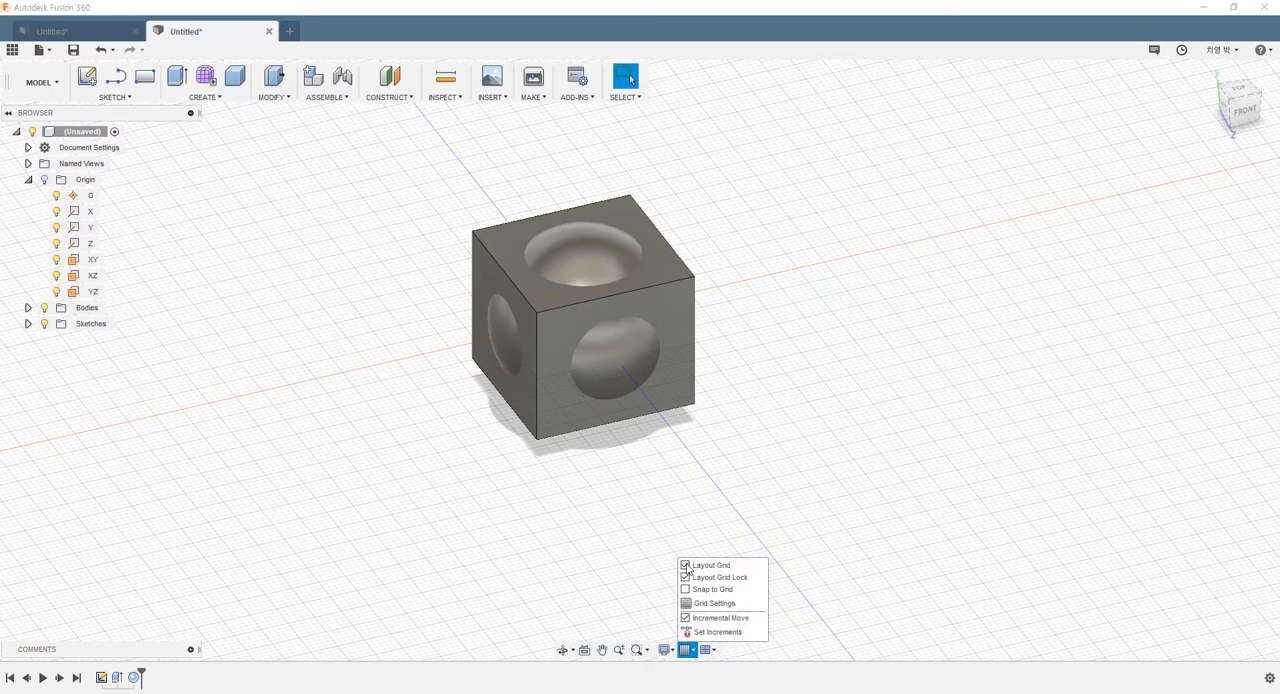
pyautogui.click(686, 566)
pyautogui.scroll(4, 816, 322)
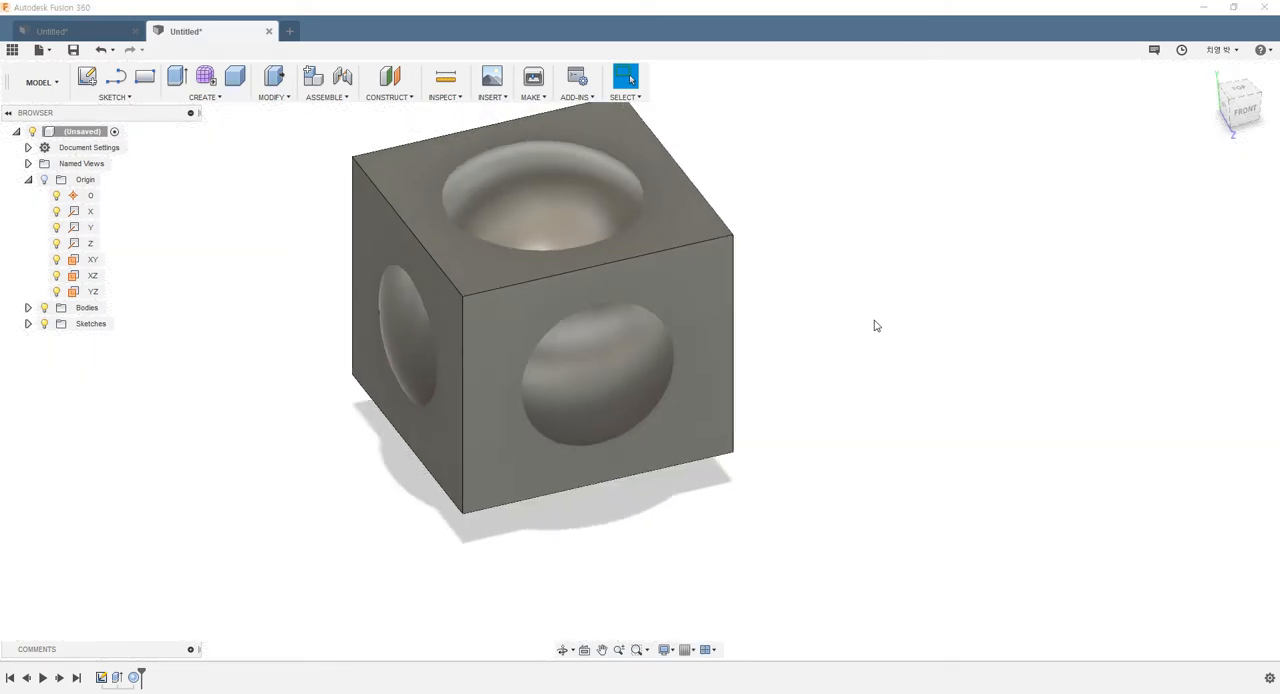
pyautogui.click(28, 307)
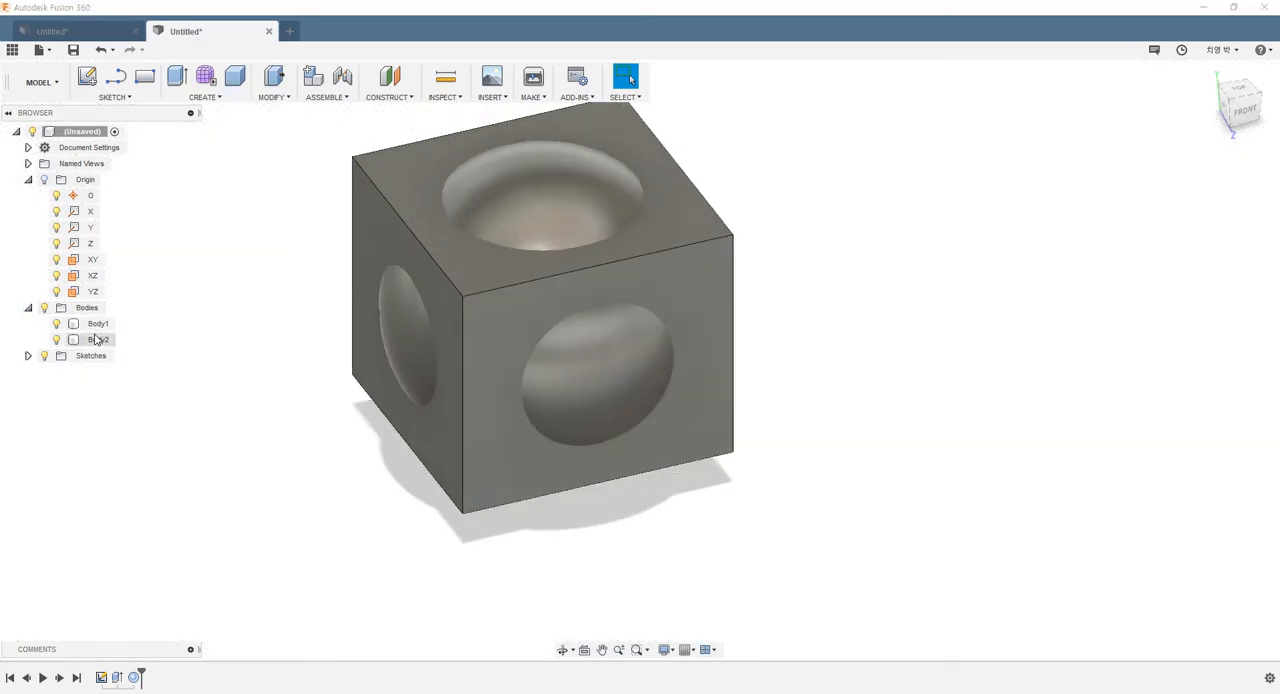
# Select the box and sphere bodies in turn and examine where the sphere meets the box's faces
pyautogui.click(98, 323)
pyautogui.click(98, 339)
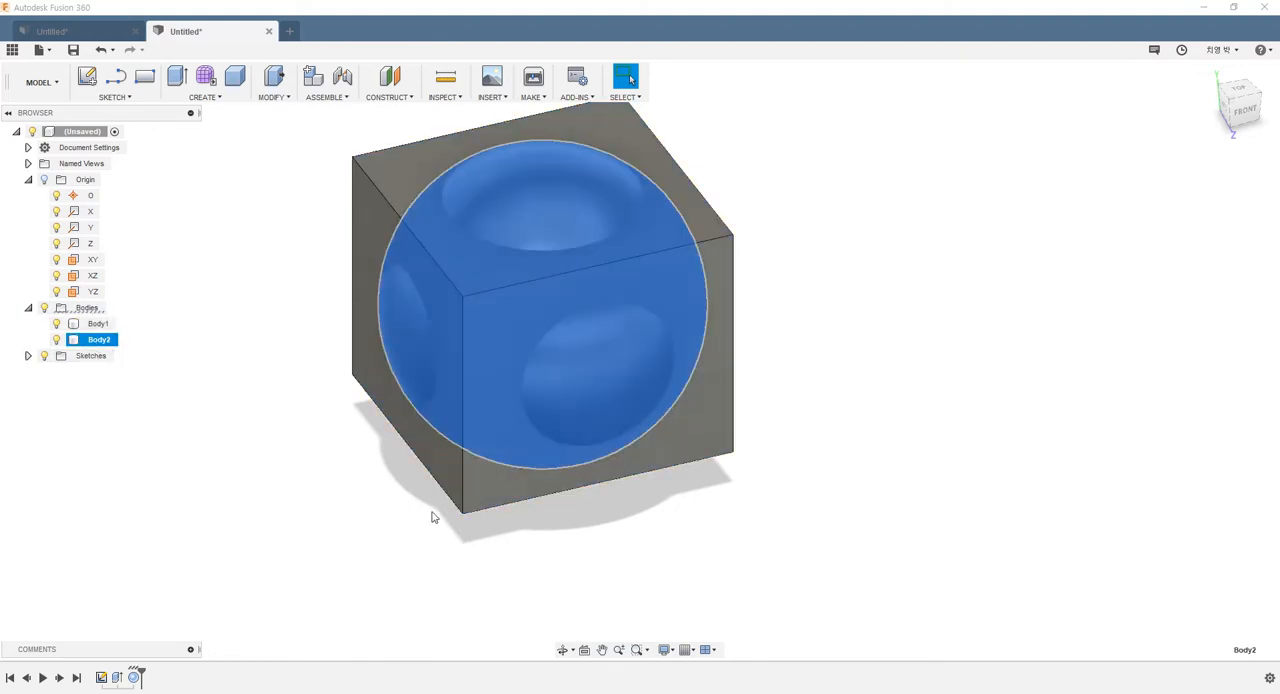
pyautogui.keyDown('shift'); pyautogui.moveTo(434, 517); pyautogui.dragTo(423, 489, button='middle'); pyautogui.keyUp('shift')
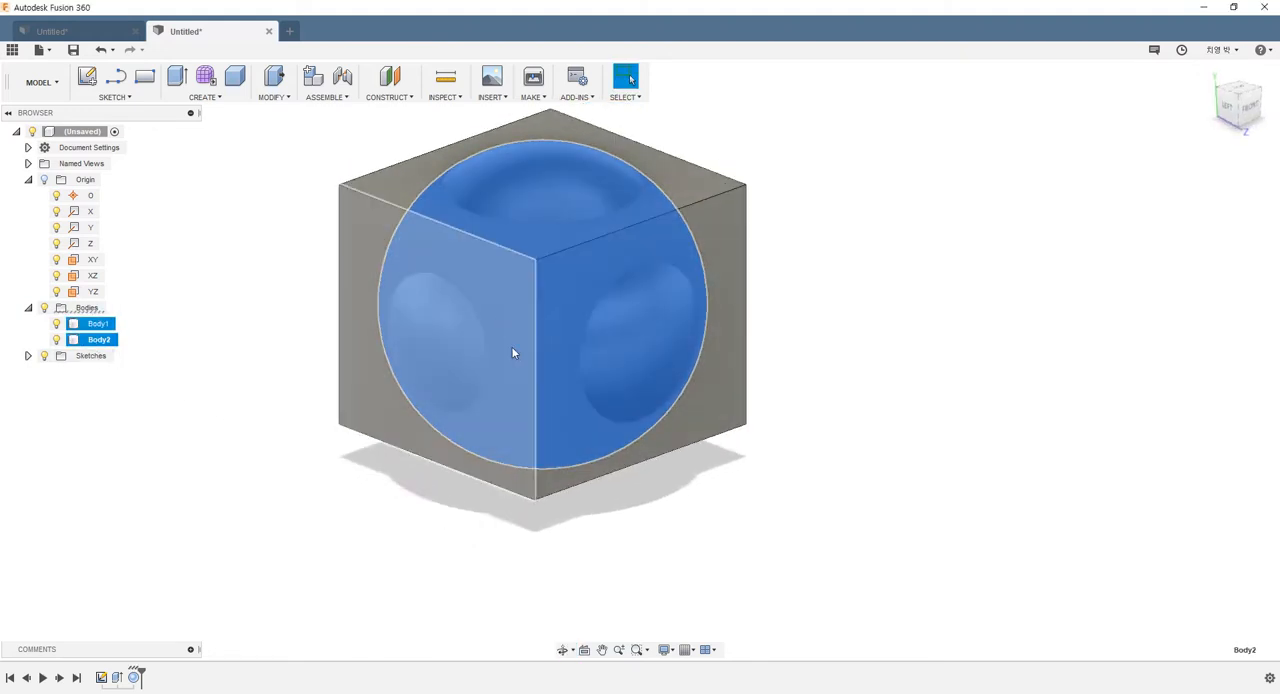
pyautogui.click(793, 259)
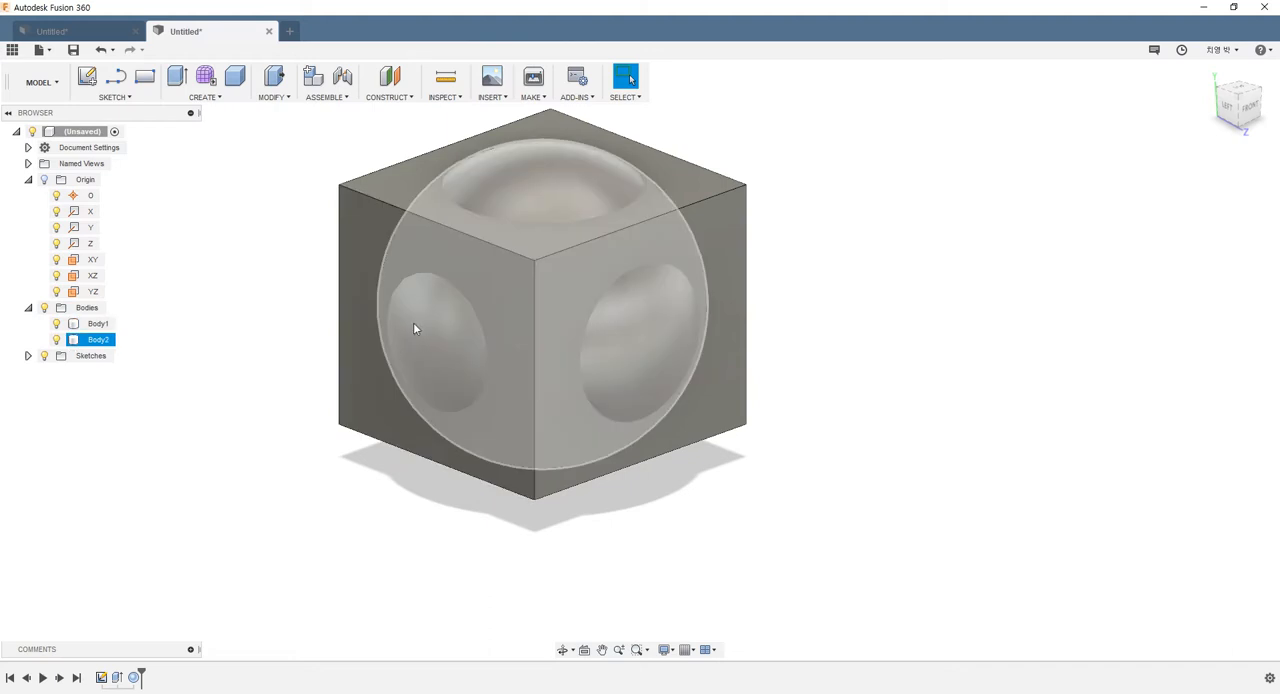
pyautogui.click(409, 338)
pyautogui.click(409, 333)
pyautogui.click(269, 315)
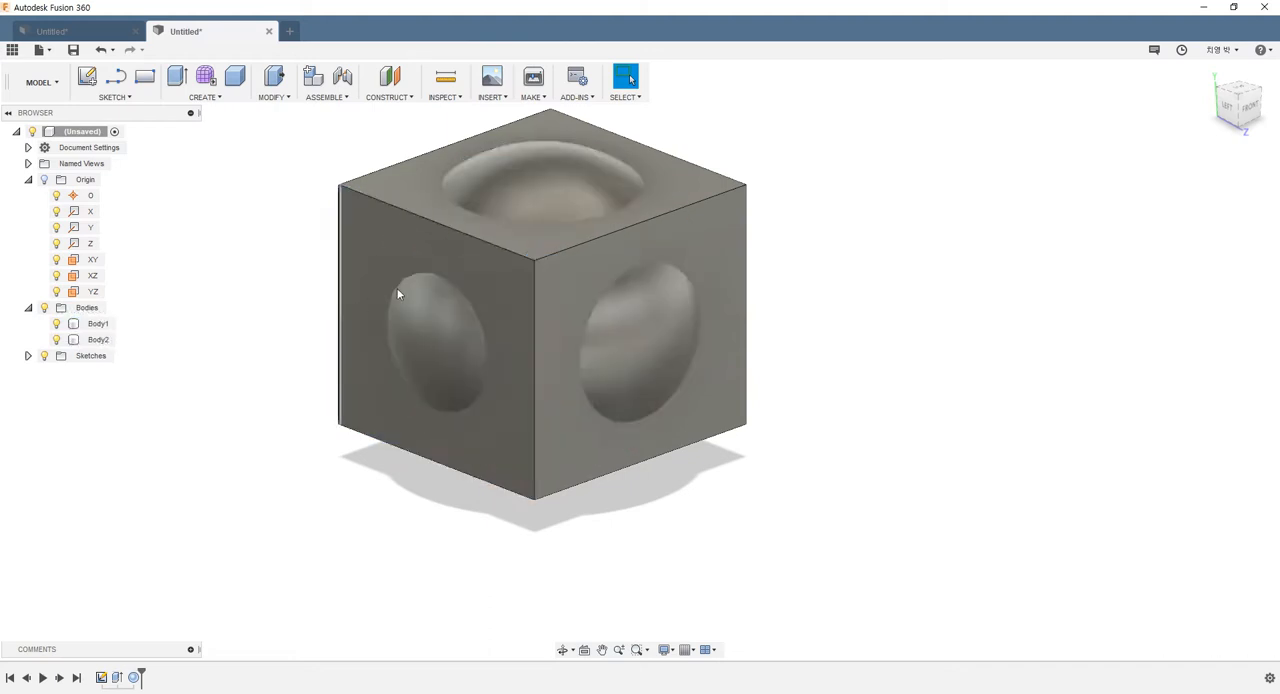
pyautogui.scroll(3, 397, 291)
pyautogui.keyDown('shift'); pyautogui.moveTo(397, 291); pyautogui.dragTo(386, 268, button='middle'); pyautogui.keyUp('shift')
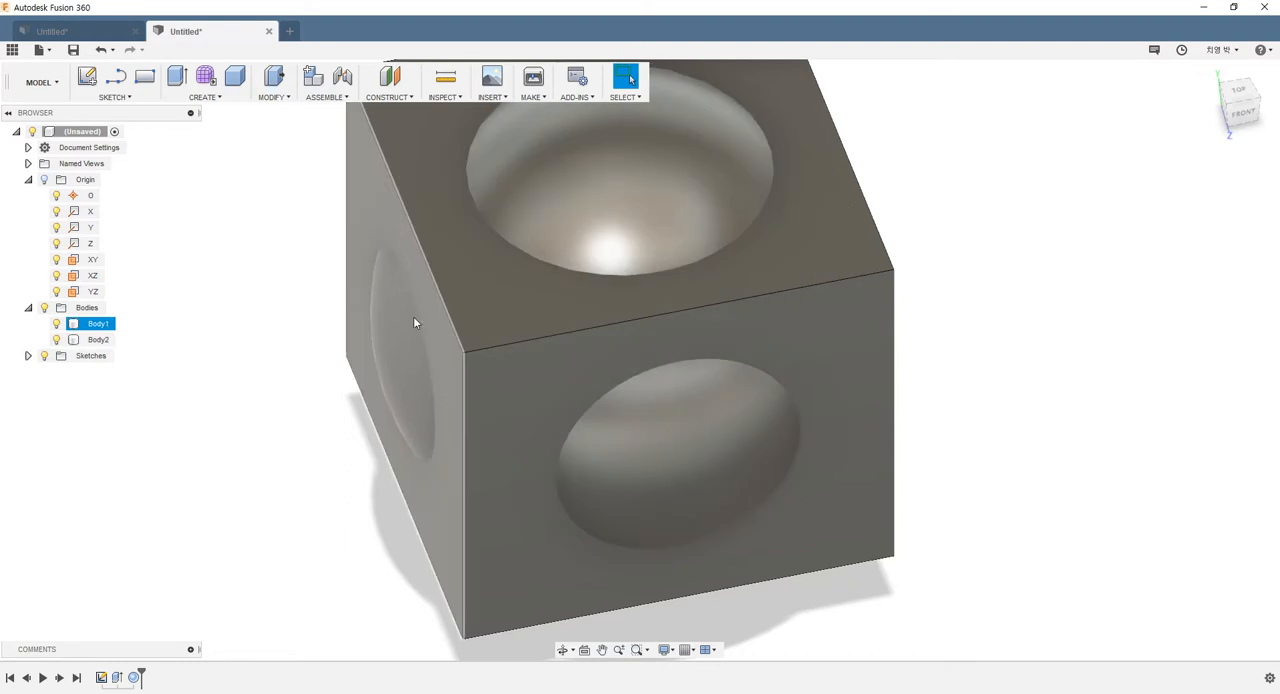
pyautogui.keyDown('shift'); pyautogui.moveTo(434, 428); pyautogui.dragTo(309, 318, button='middle'); pyautogui.keyUp('shift')
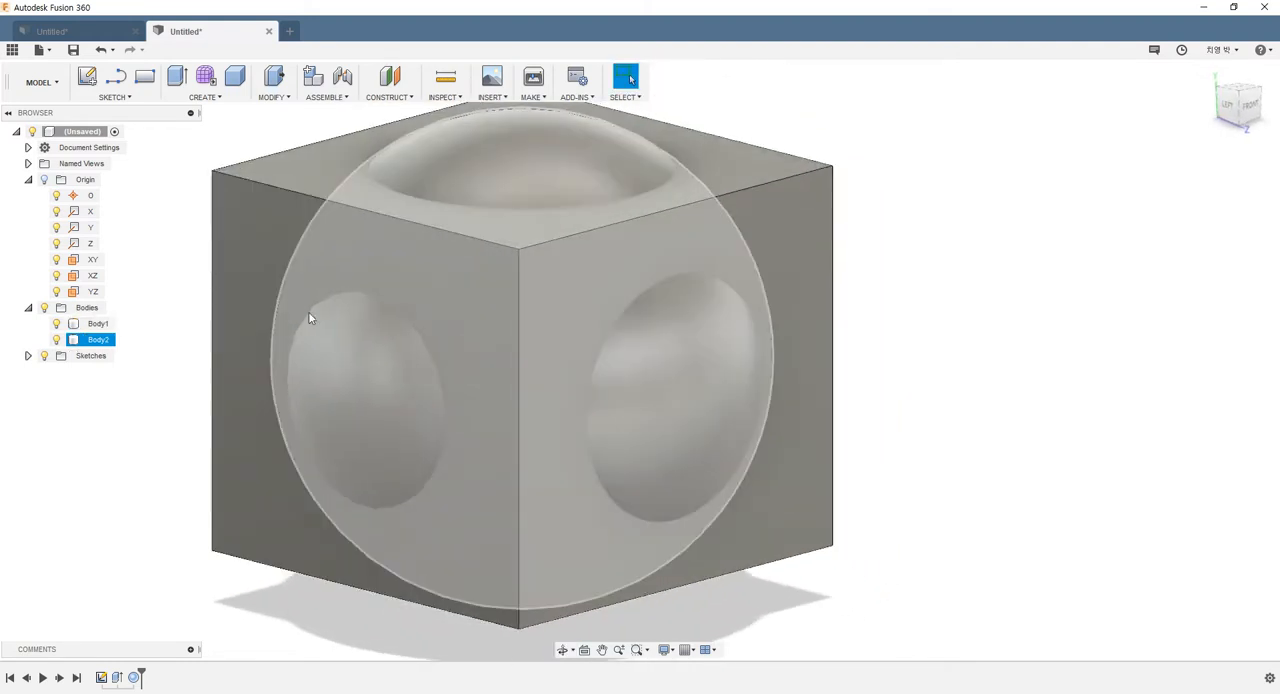
pyautogui.scroll(-2, 311, 387)
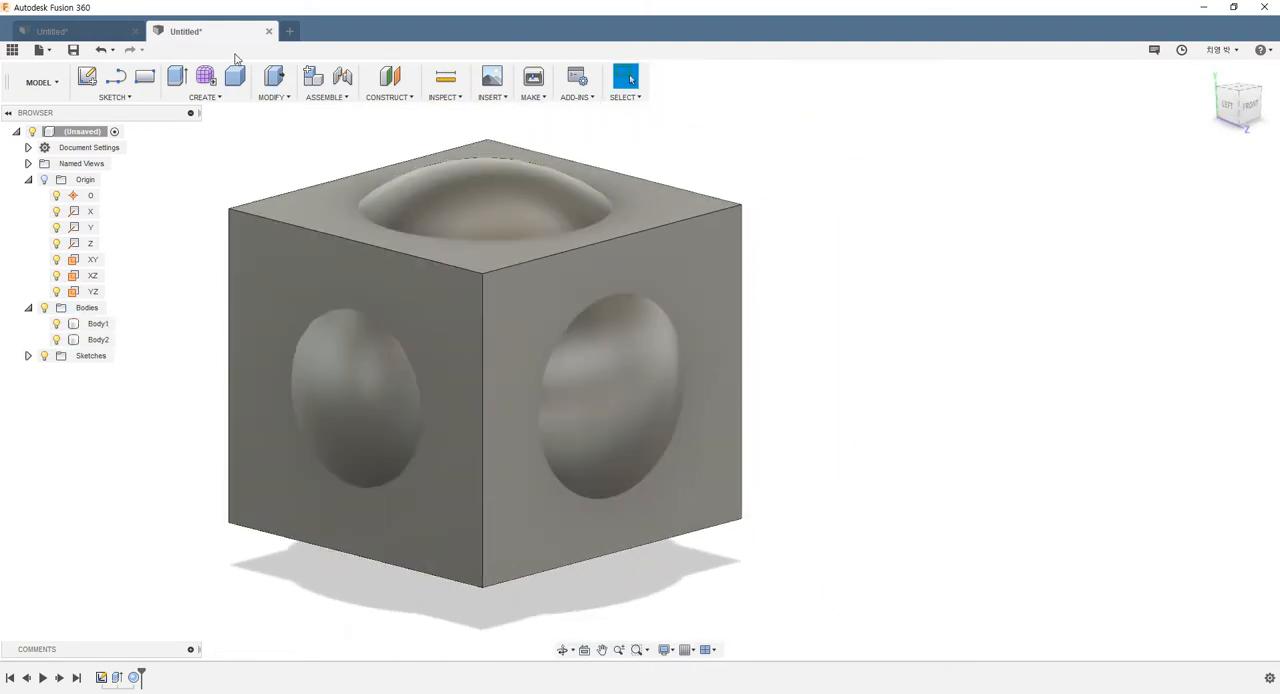
# Split the box's left face with Split Face, using the sphere body as splitting tool and Split with Surface as type
pyautogui.click(261, 100)
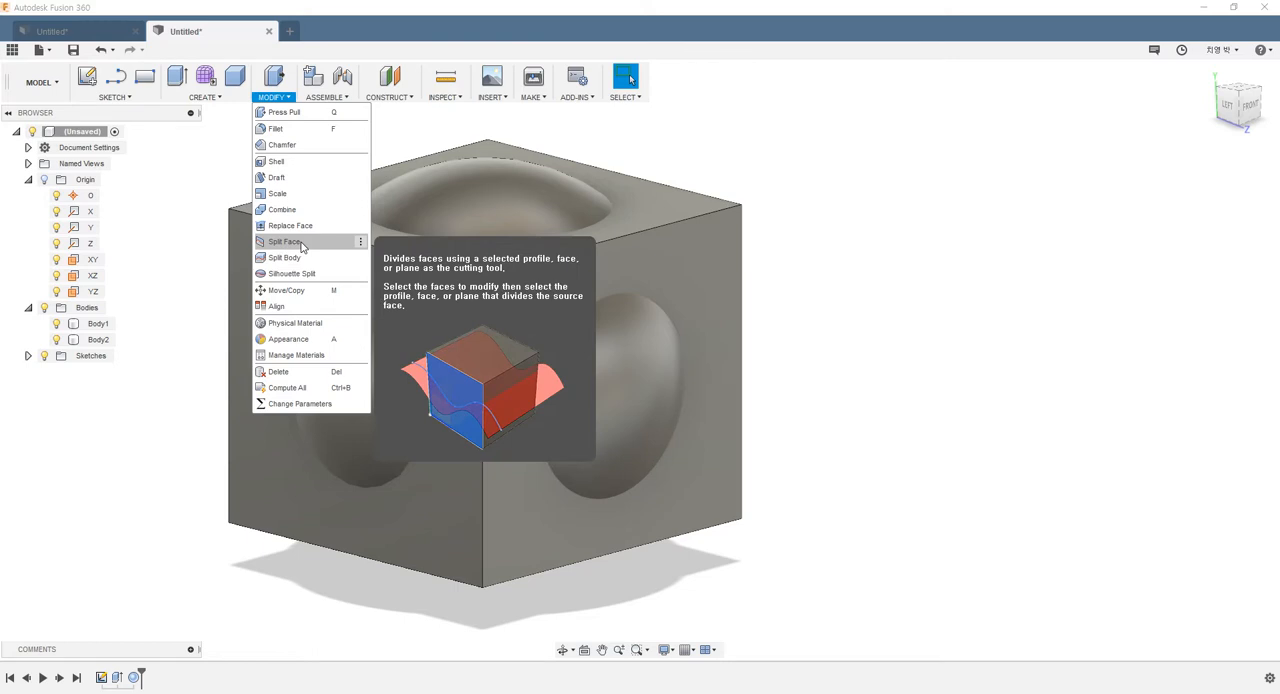
pyautogui.click(284, 242)
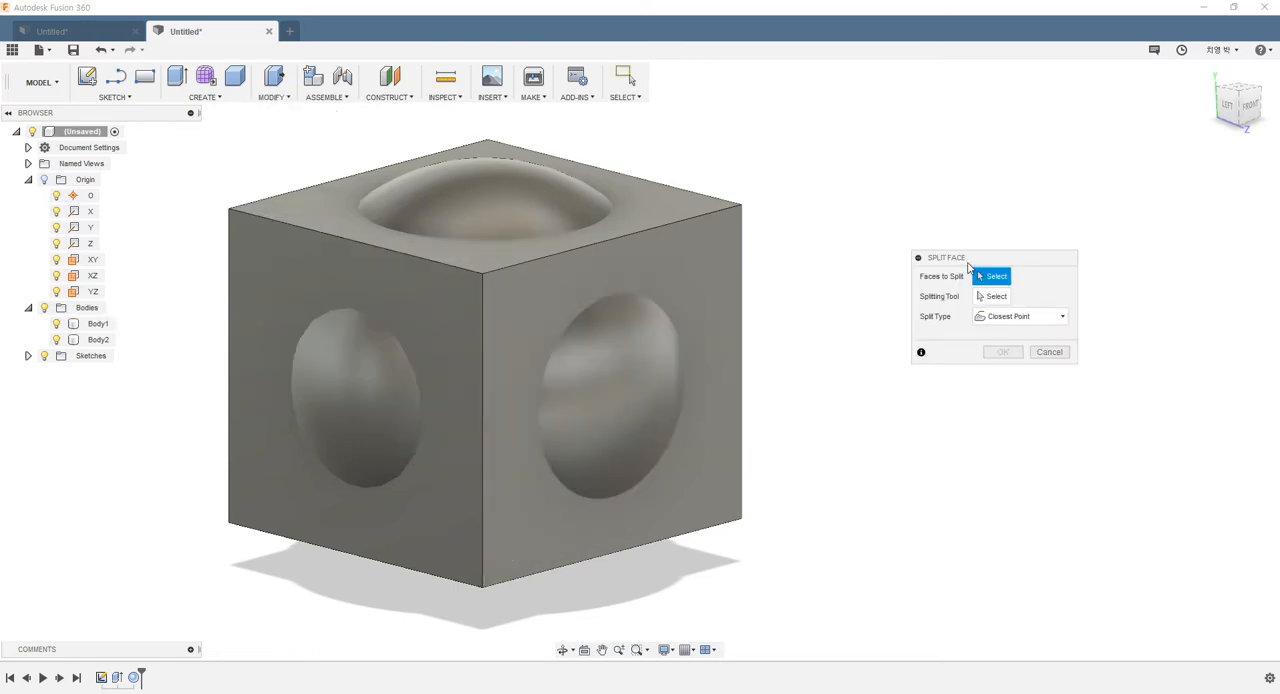
pyautogui.moveTo(966, 260); pyautogui.dragTo(954, 257)
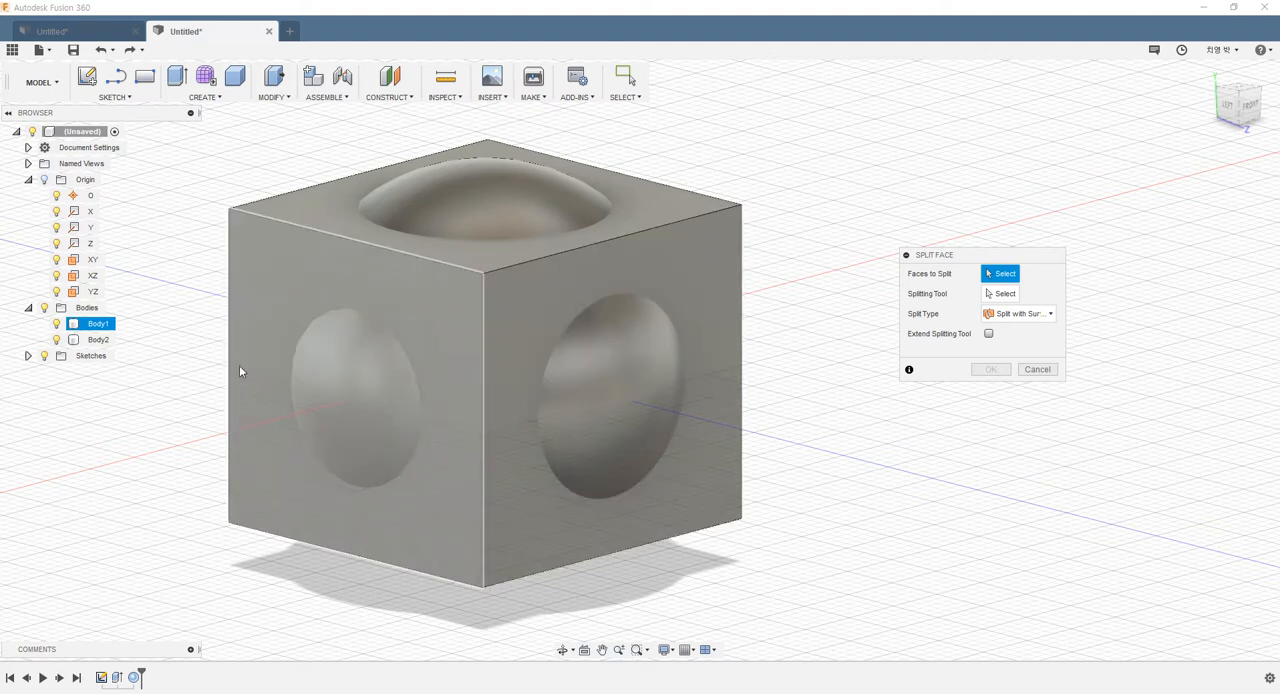
pyautogui.click(263, 301)
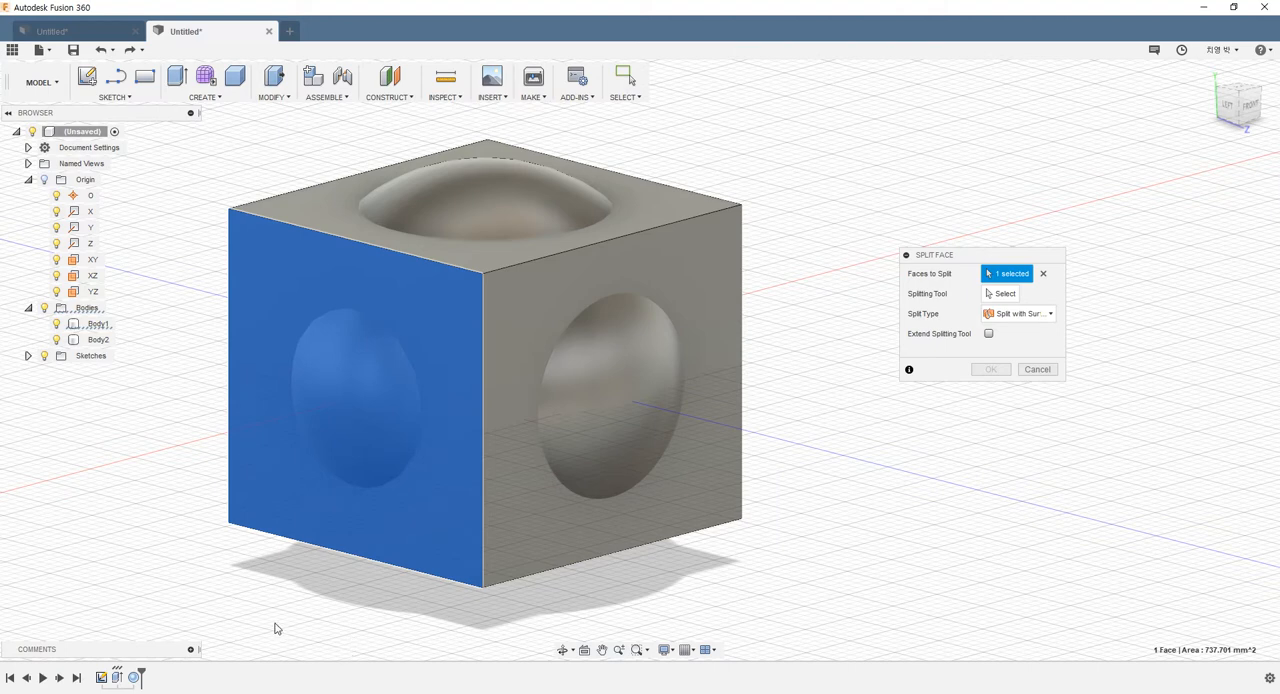
pyautogui.click(1000, 294)
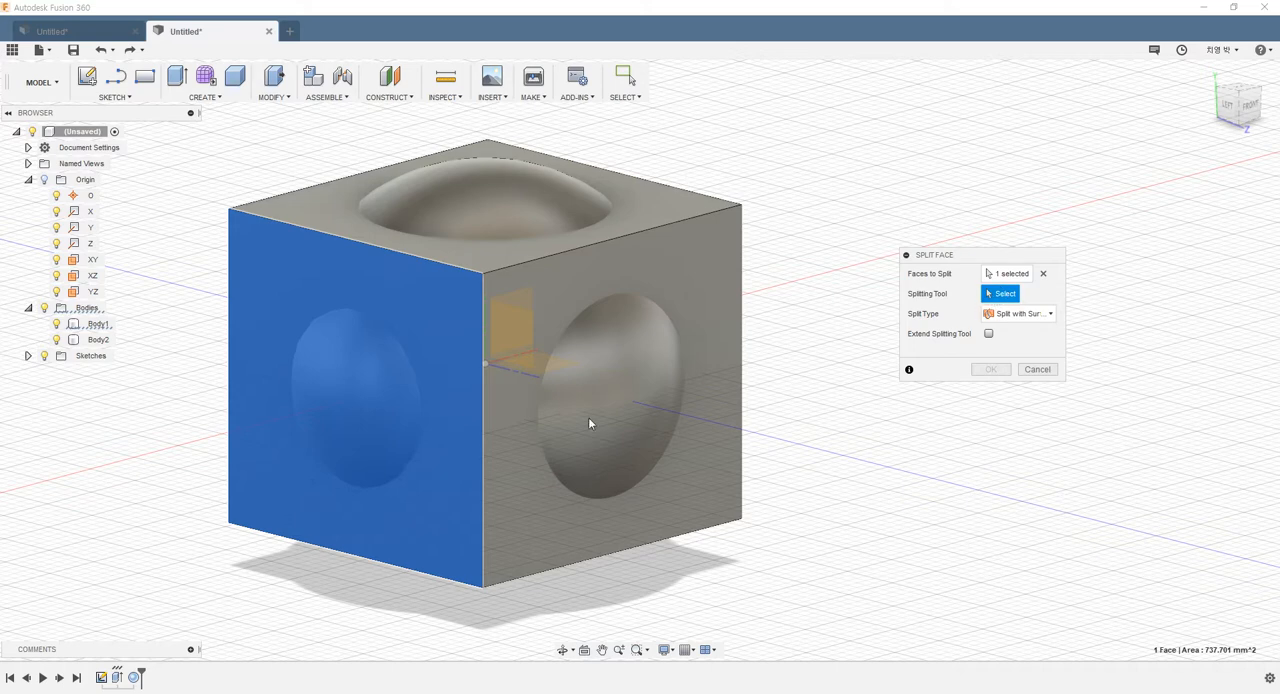
pyautogui.click(99, 344)
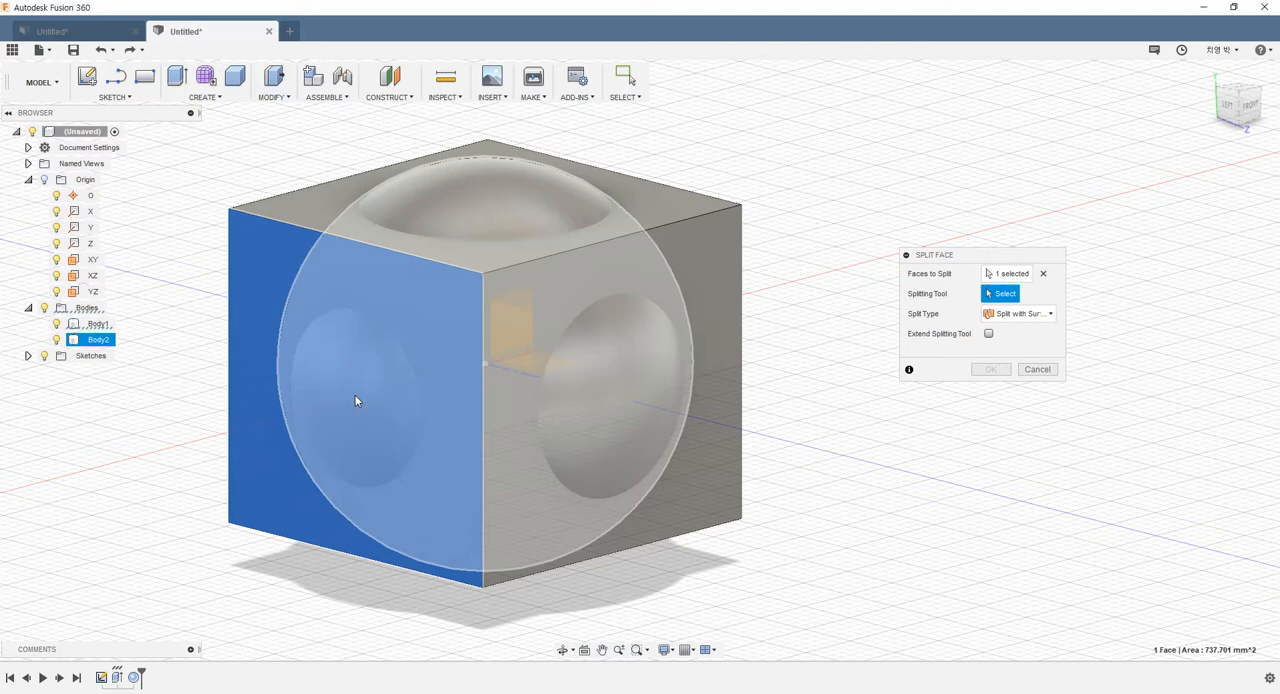
pyautogui.click(354, 398)
pyautogui.moveTo(471, 486)
pyautogui.keyDown('shift'); pyautogui.mouseDown(button='middle')
pyautogui.moveTo(504, 443)
pyautogui.moveTo(490, 477)
pyautogui.mouseUp(button='middle'); pyautogui.keyUp('shift')
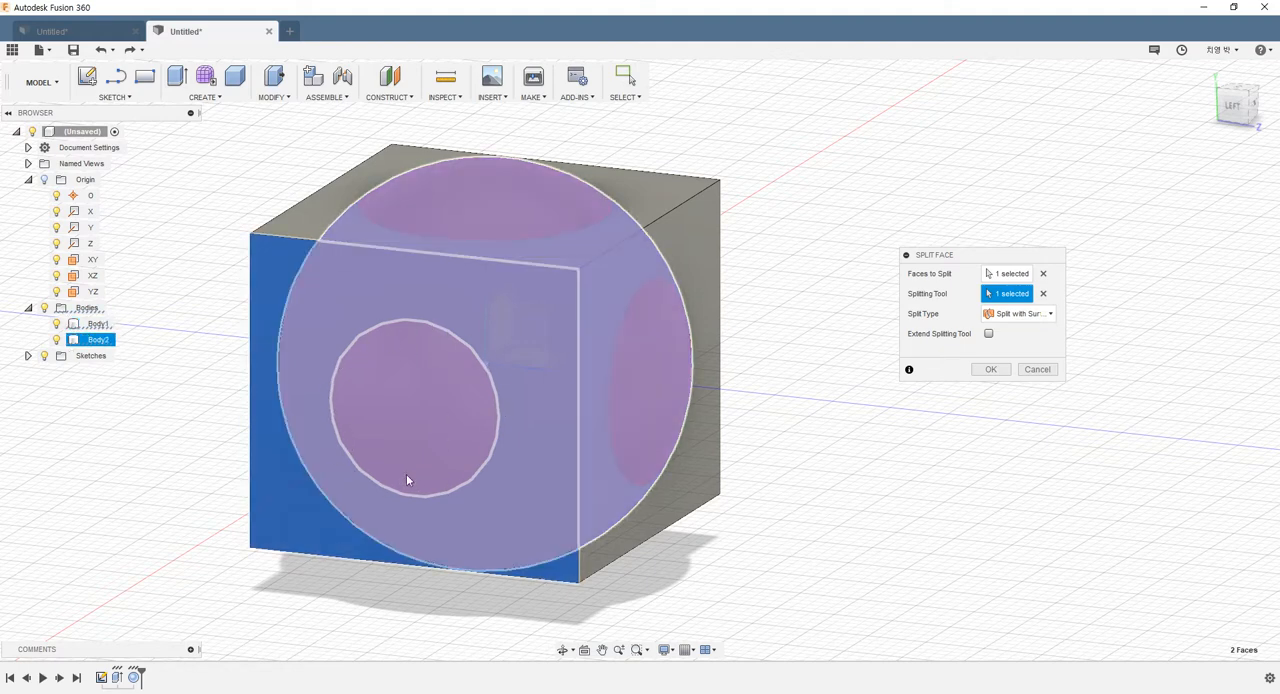
pyautogui.click(990, 369)
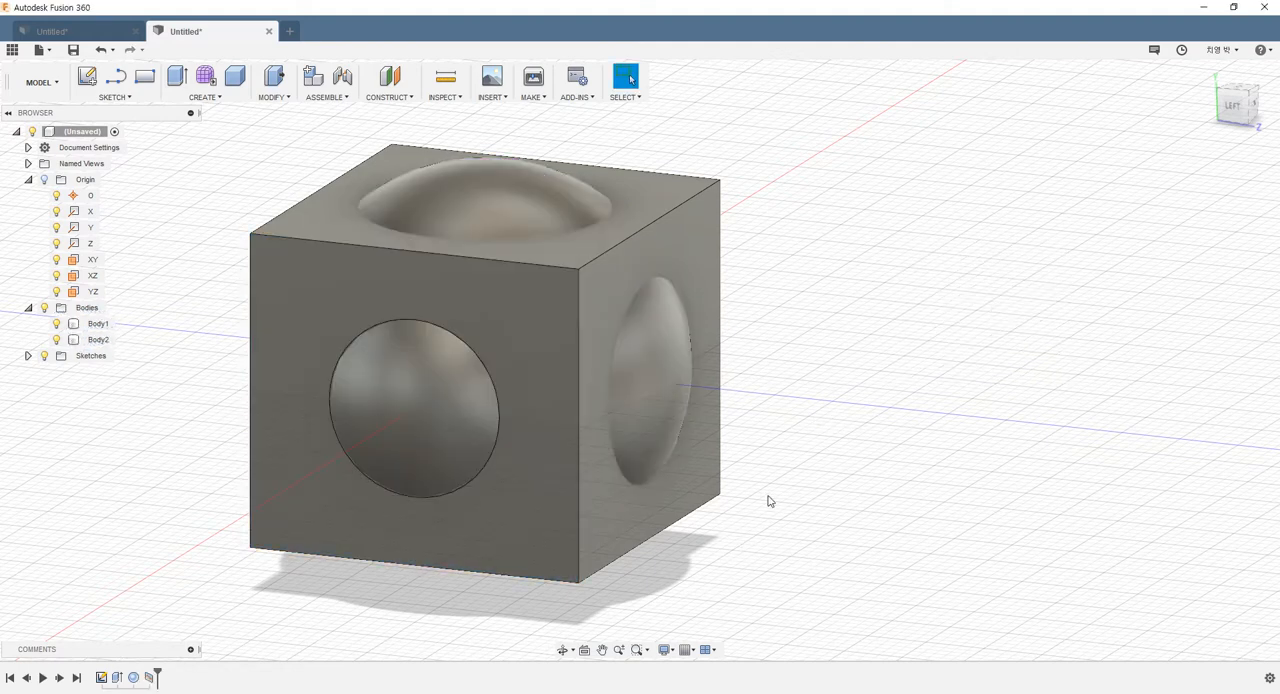
# Split the sphere's surface with Split Face along a vector, using the box's front face as splitting tool and its top right edge as direction
pyautogui.keyDown('shift'); pyautogui.moveTo(714, 511); pyautogui.dragTo(703, 503, button='middle'); pyautogui.keyUp('shift')
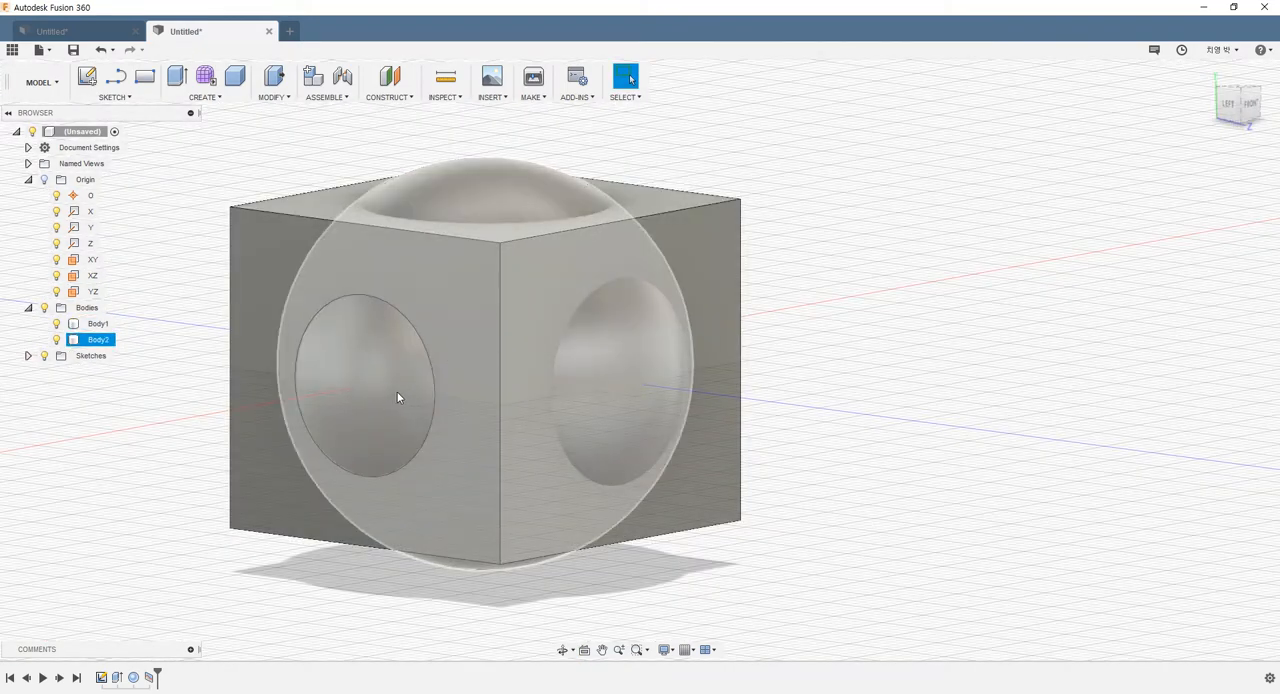
pyautogui.hotkey('ctrl', 'z')
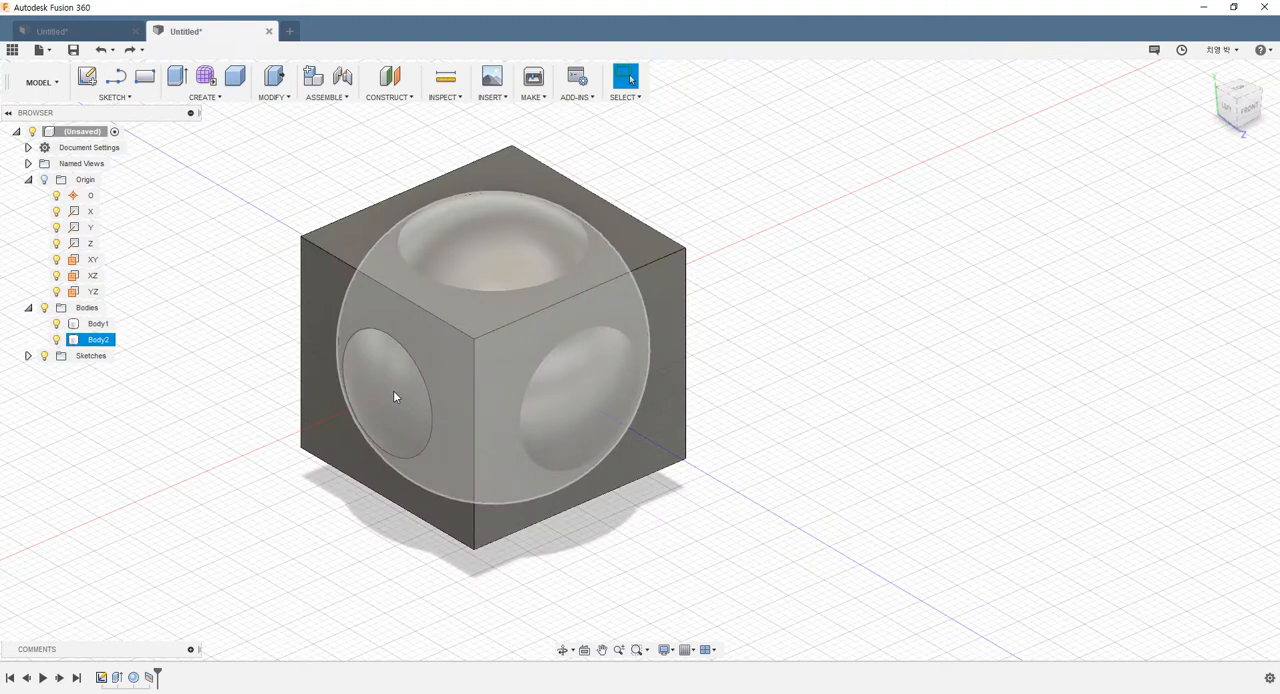
pyautogui.click(271, 97)
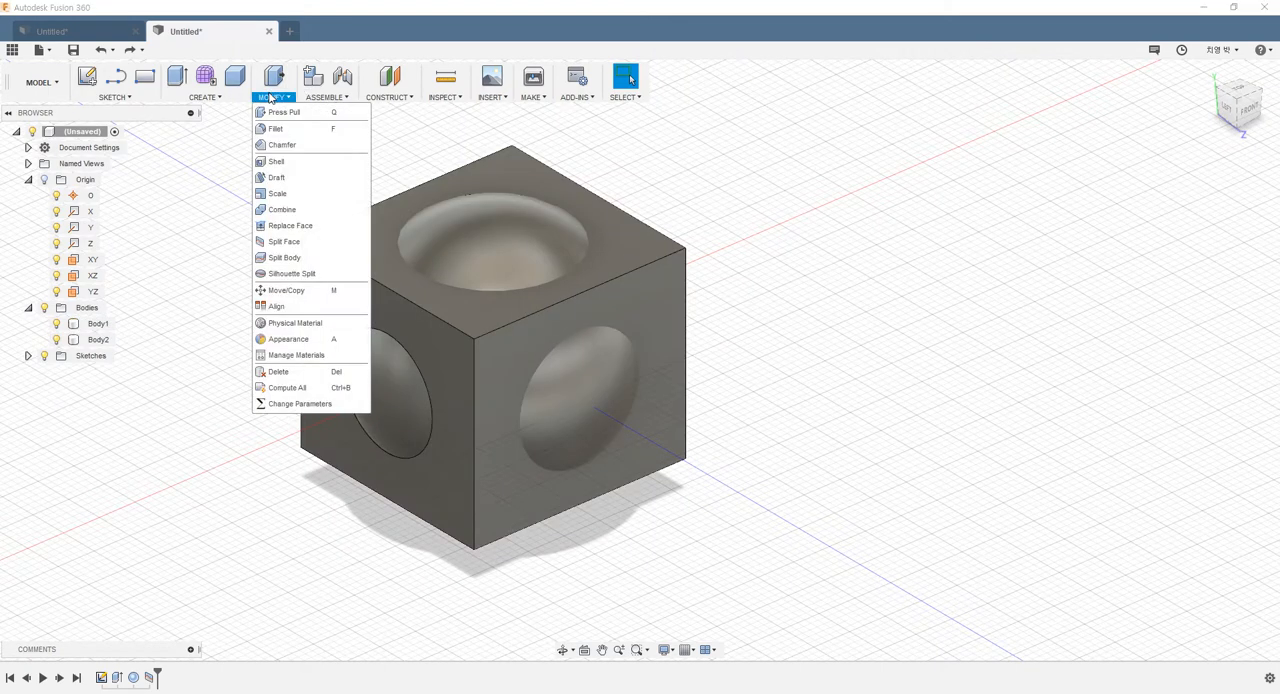
pyautogui.click(284, 242)
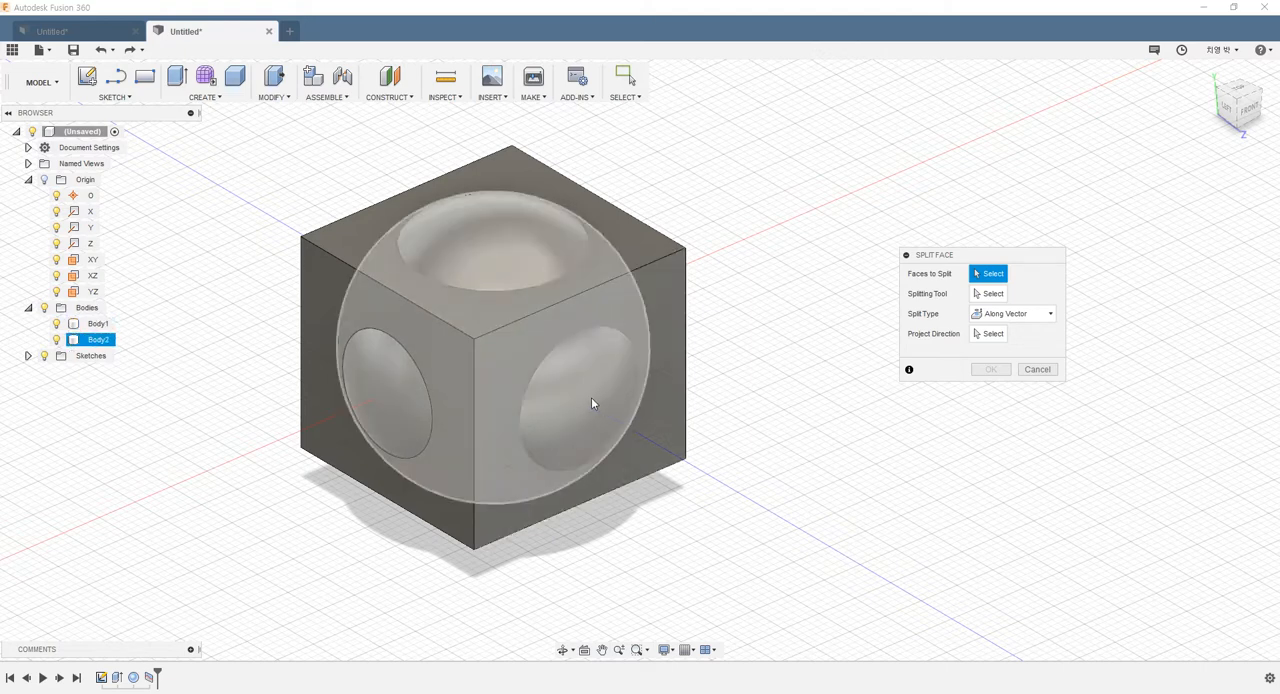
pyautogui.click(1005, 314)
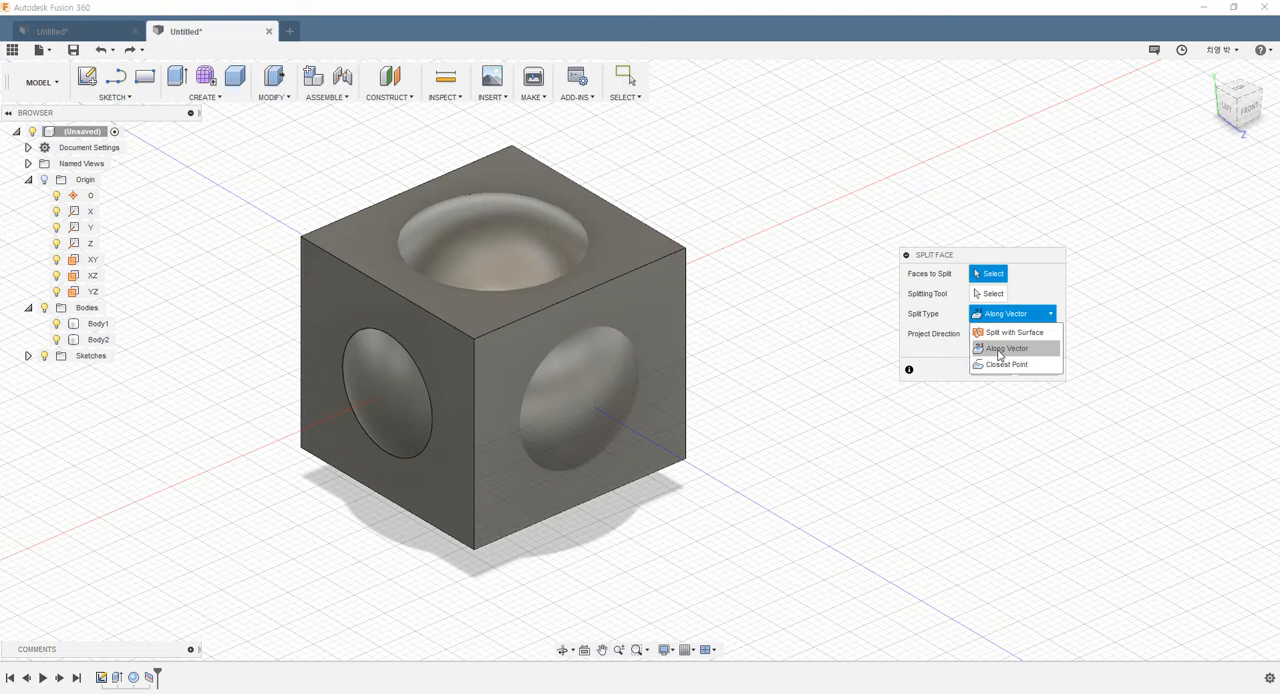
pyautogui.click(998, 350)
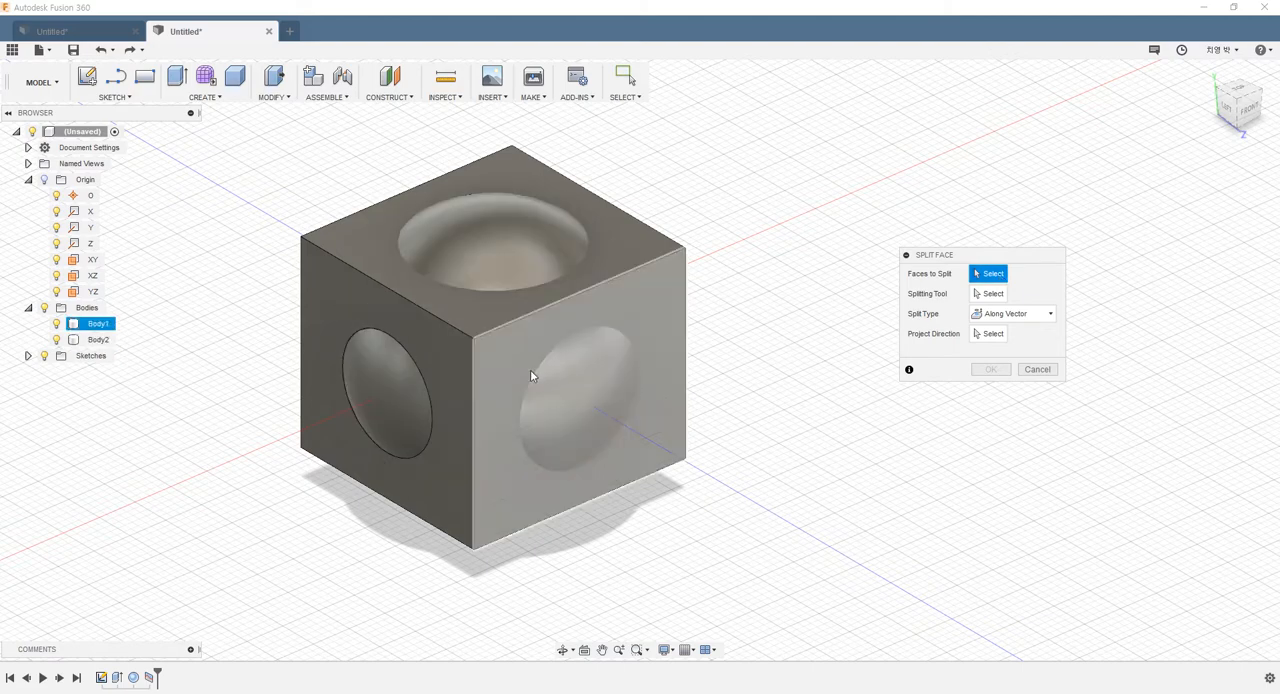
pyautogui.click(574, 384)
pyautogui.click(990, 293)
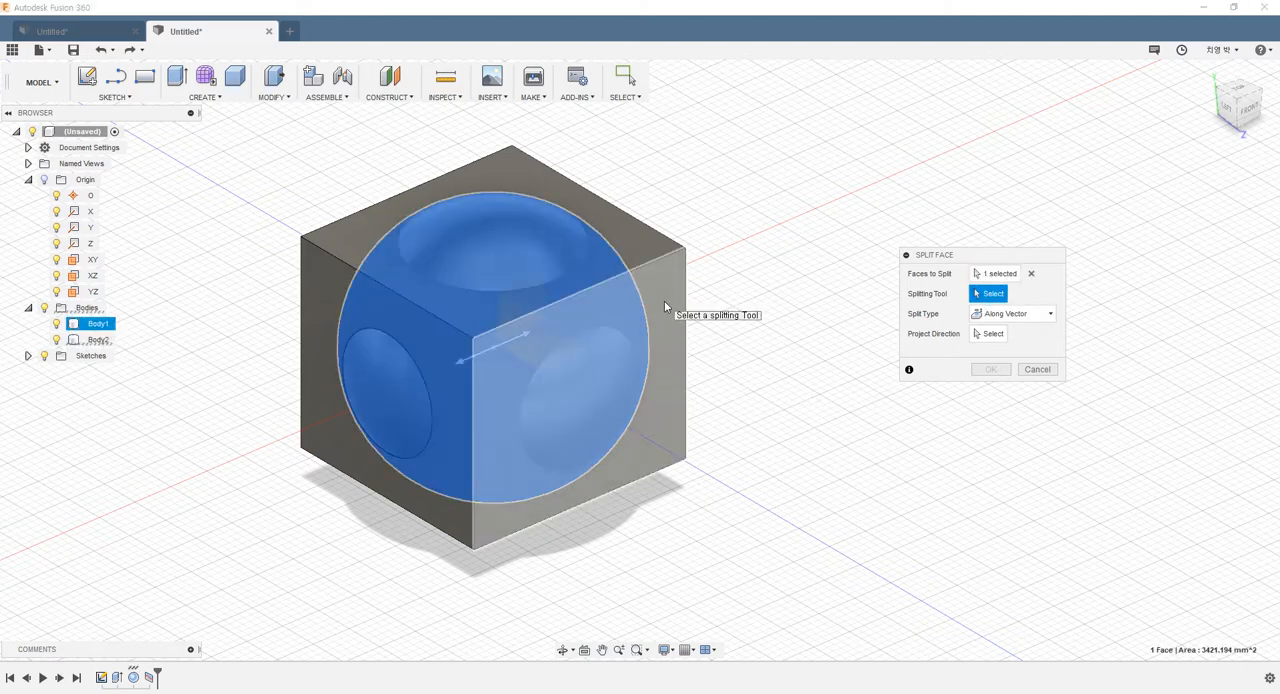
pyautogui.scroll(3, 664, 302)
pyautogui.click(638, 317)
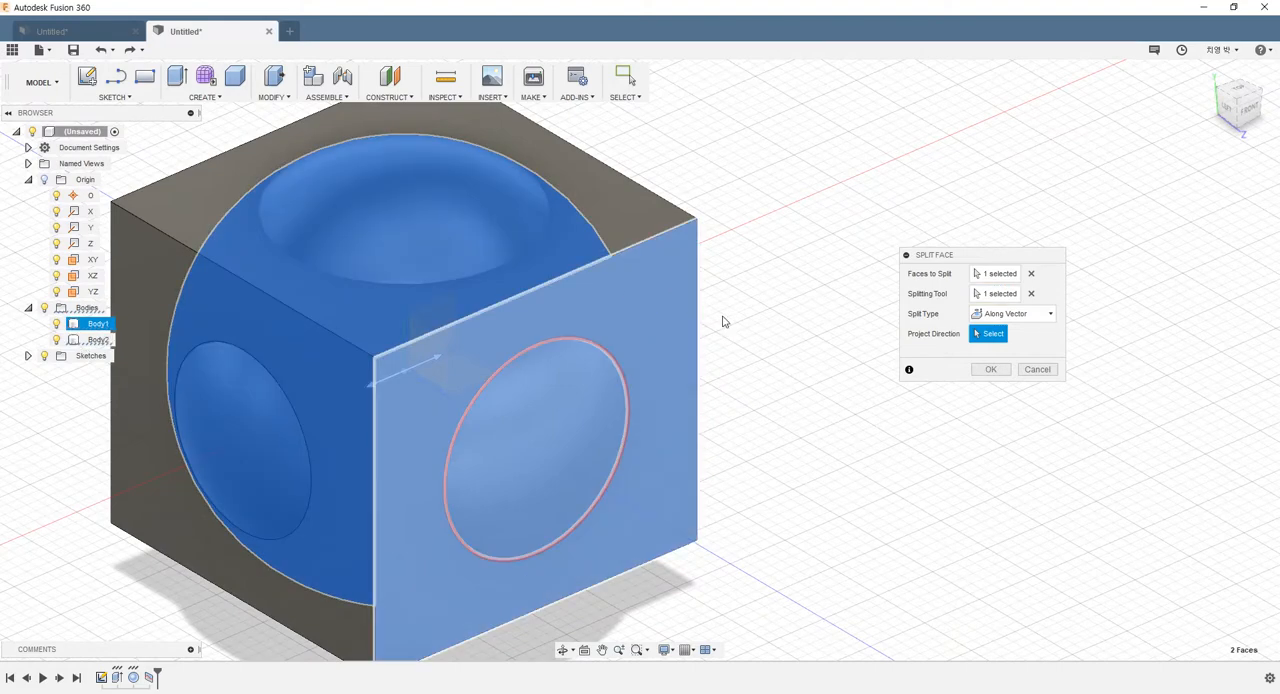
pyautogui.scroll(-2, 684, 342)
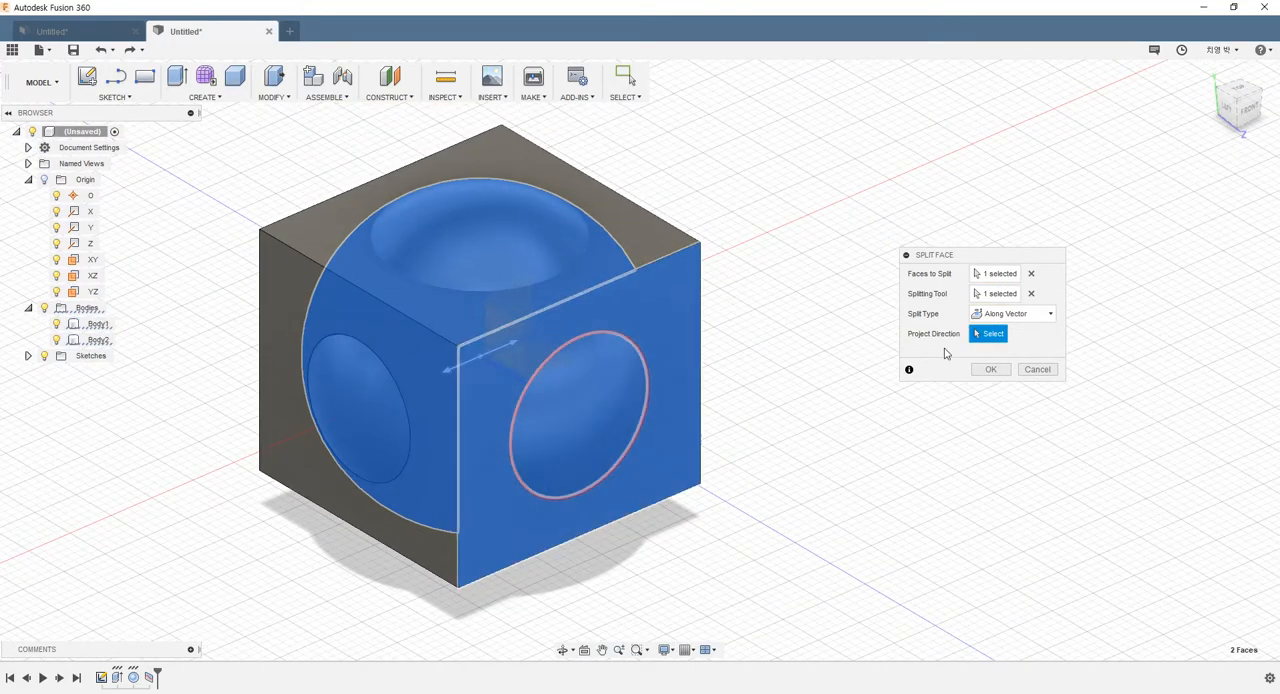
pyautogui.click(652, 213)
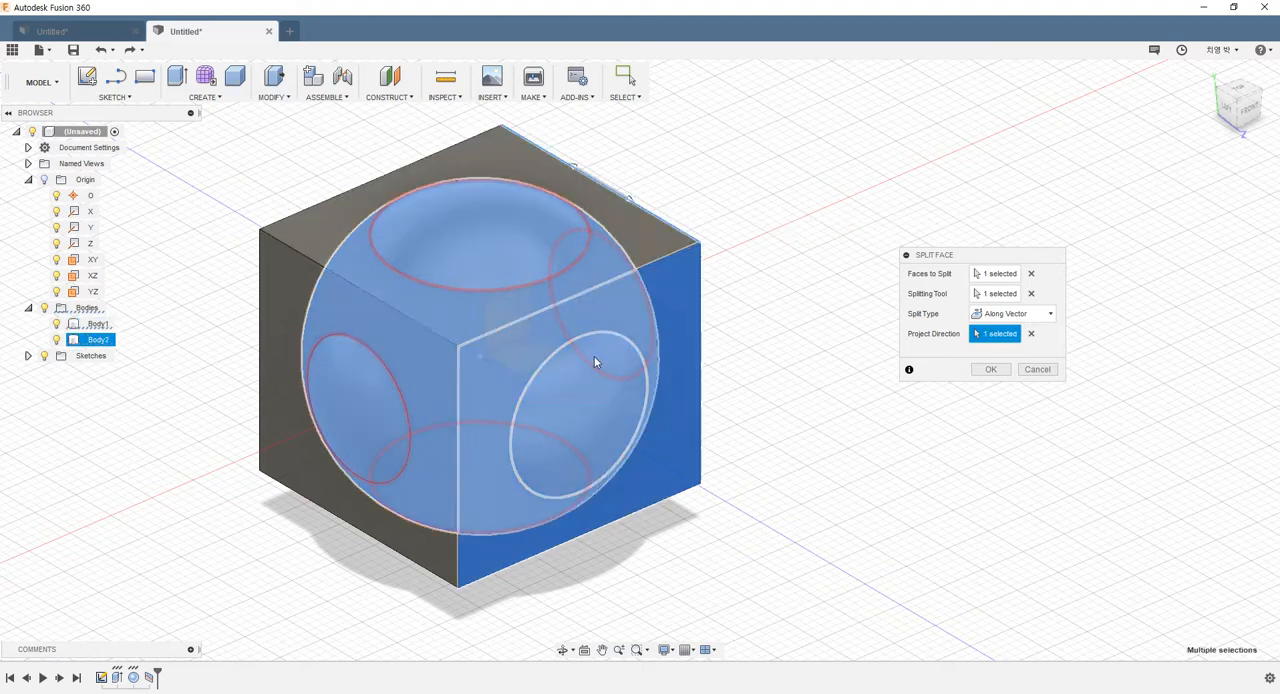
pyautogui.keyDown('shift'); pyautogui.moveTo(736, 410); pyautogui.dragTo(530, 336, button='middle'); pyautogui.keyUp('shift')
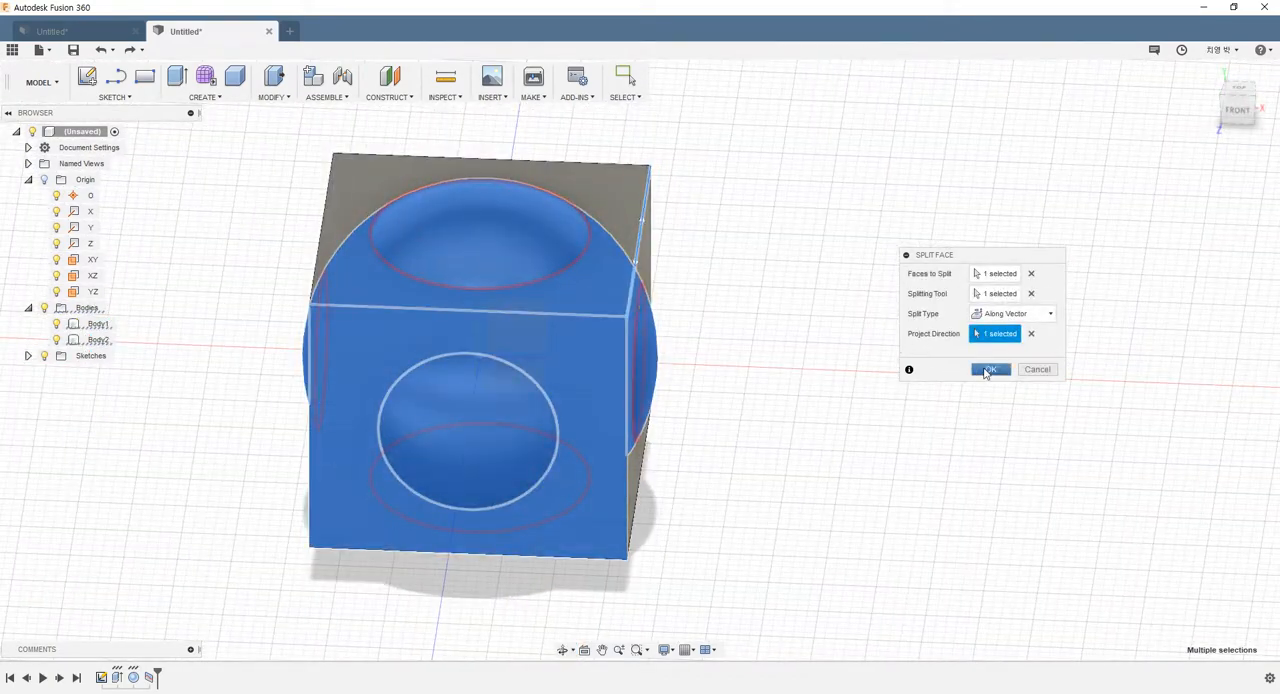
pyautogui.click(990, 369)
# Delete the sphere body together with its dependencies and check the circular split on the box's left face
pyautogui.keyDown('shift'); pyautogui.moveTo(808, 374); pyautogui.dragTo(894, 491, button='middle'); pyautogui.keyUp('shift')
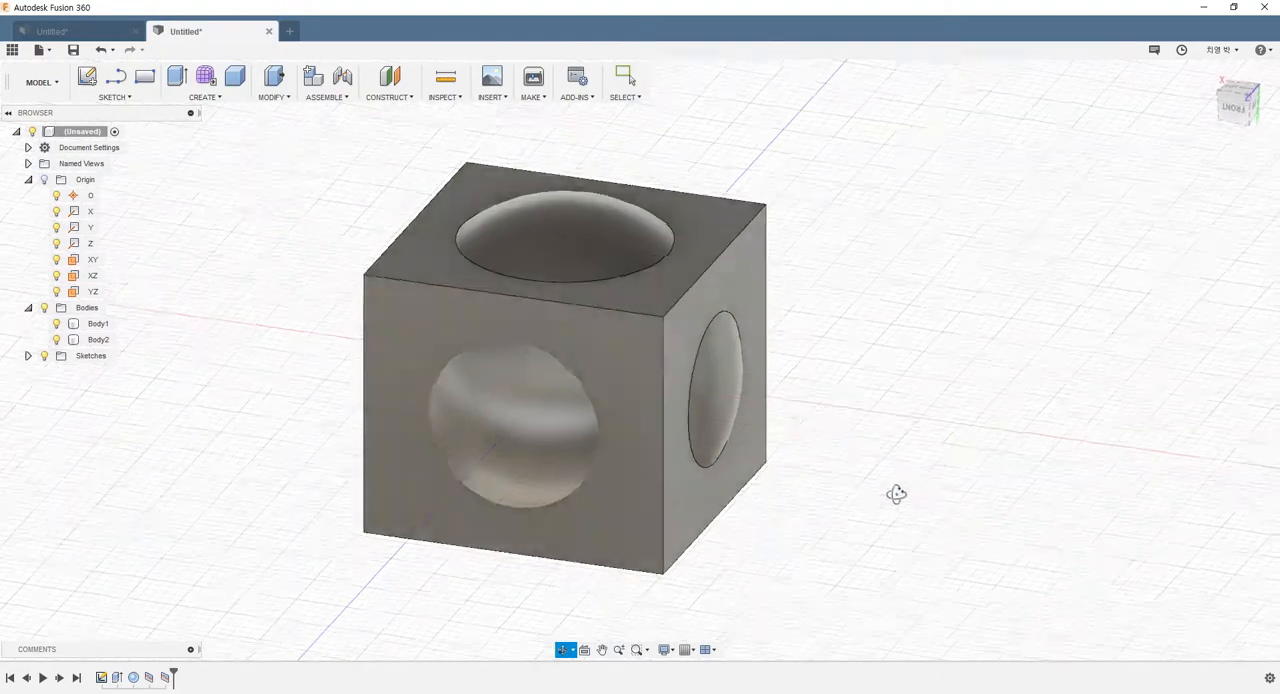
pyautogui.scroll(-3, 762, 449)
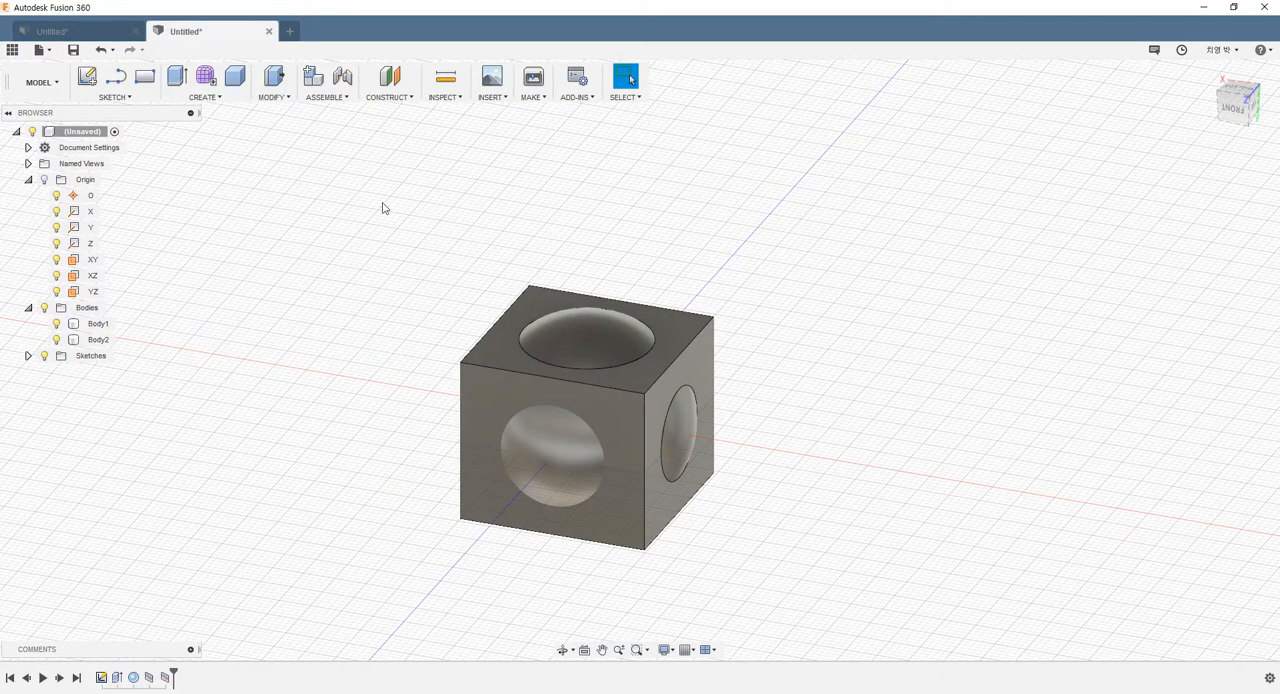
pyautogui.click(99, 340)
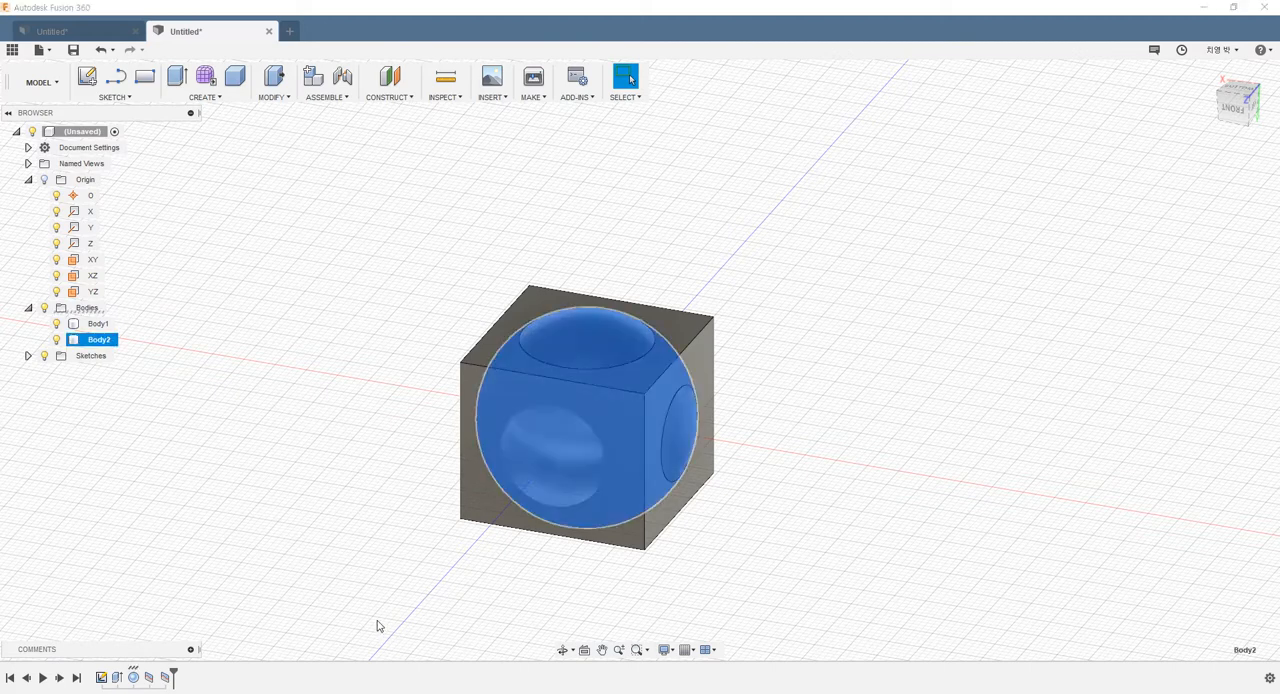
pyautogui.press('Delete')
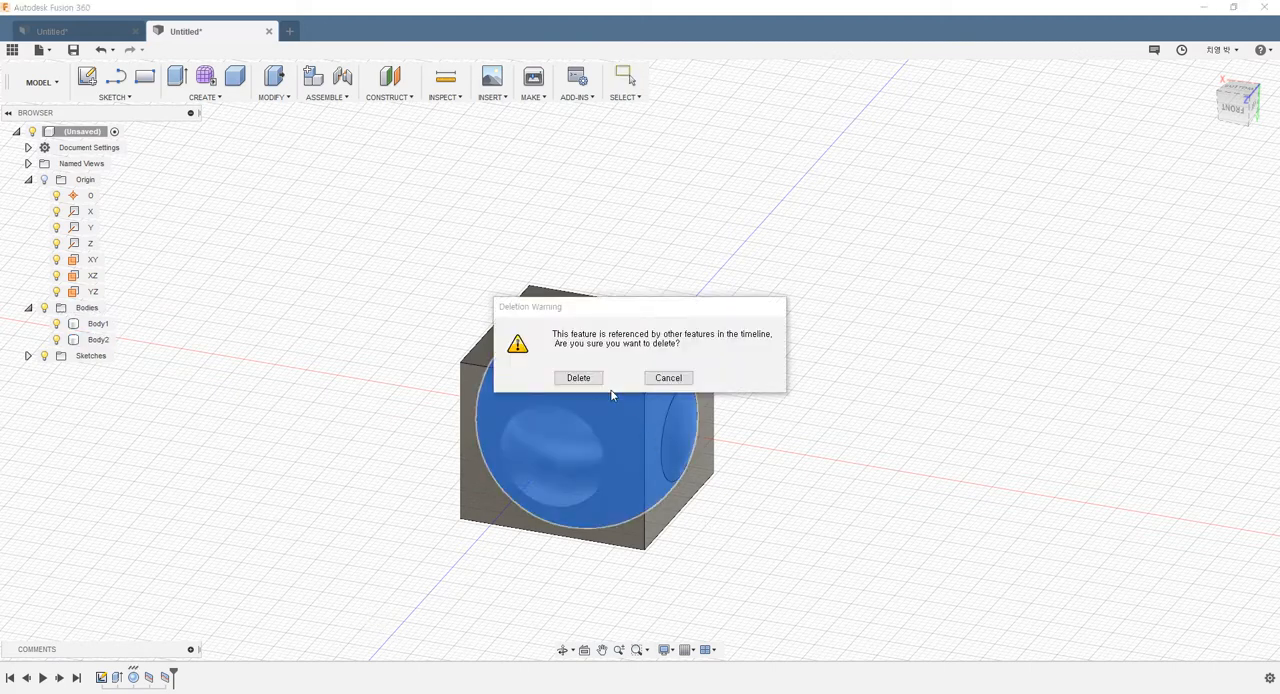
pyautogui.click(579, 378)
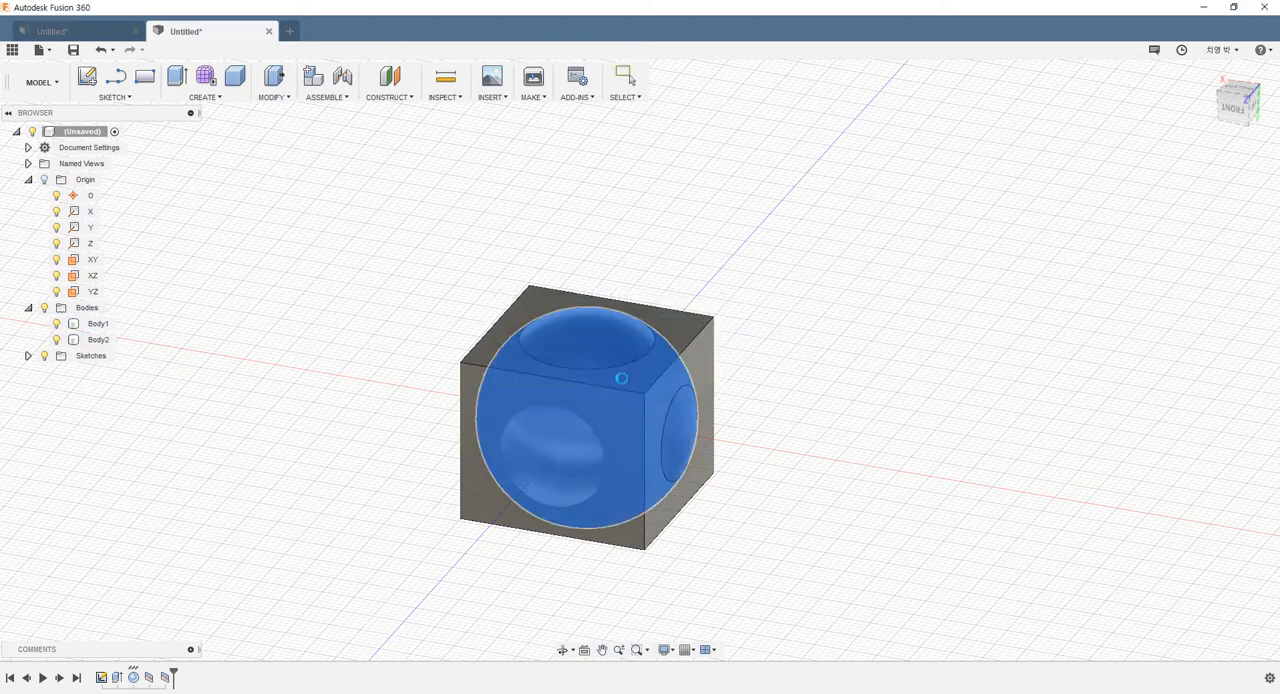
pyautogui.click(670, 425)
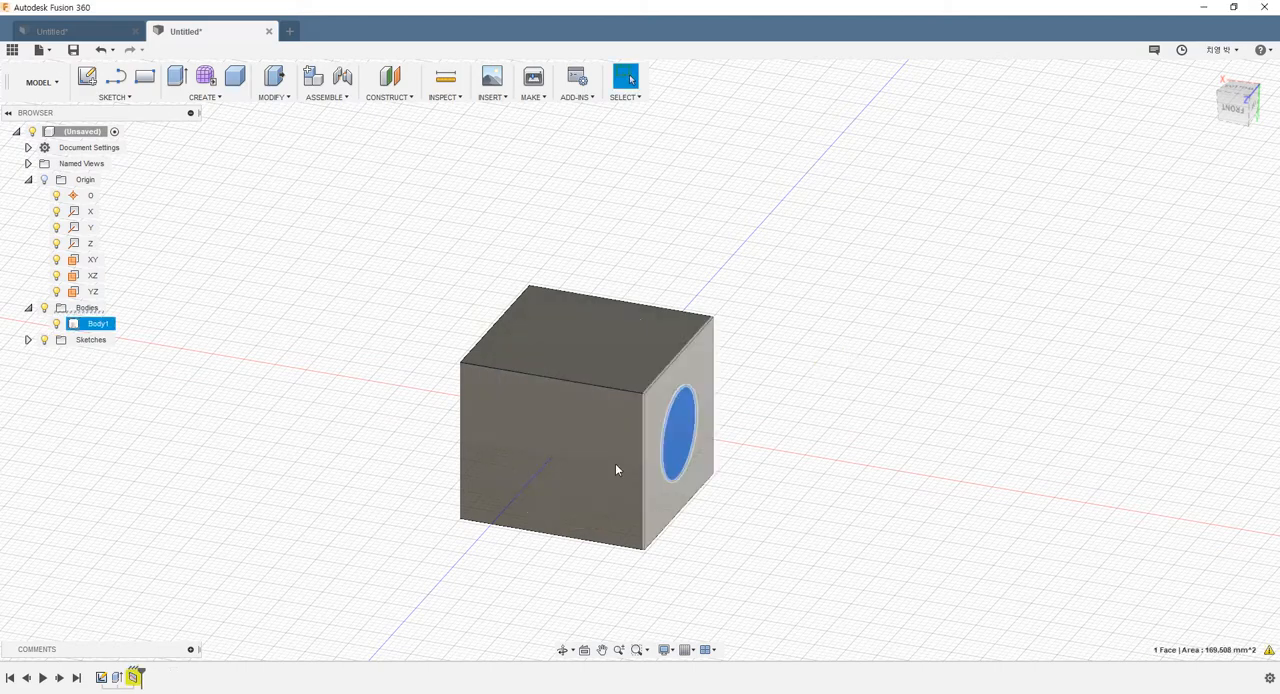
pyautogui.press('Escape')
# Start a new sketch on the box's front face
pyautogui.moveTo(370, 357)
pyautogui.keyDown('shift'); pyautogui.mouseDown(button='middle')
pyautogui.moveTo(271, 338)
pyautogui.moveTo(484, 310)
pyautogui.moveTo(423, 366)
pyautogui.moveTo(358, 342)
pyautogui.mouseUp(button='middle'); pyautogui.keyUp('shift')
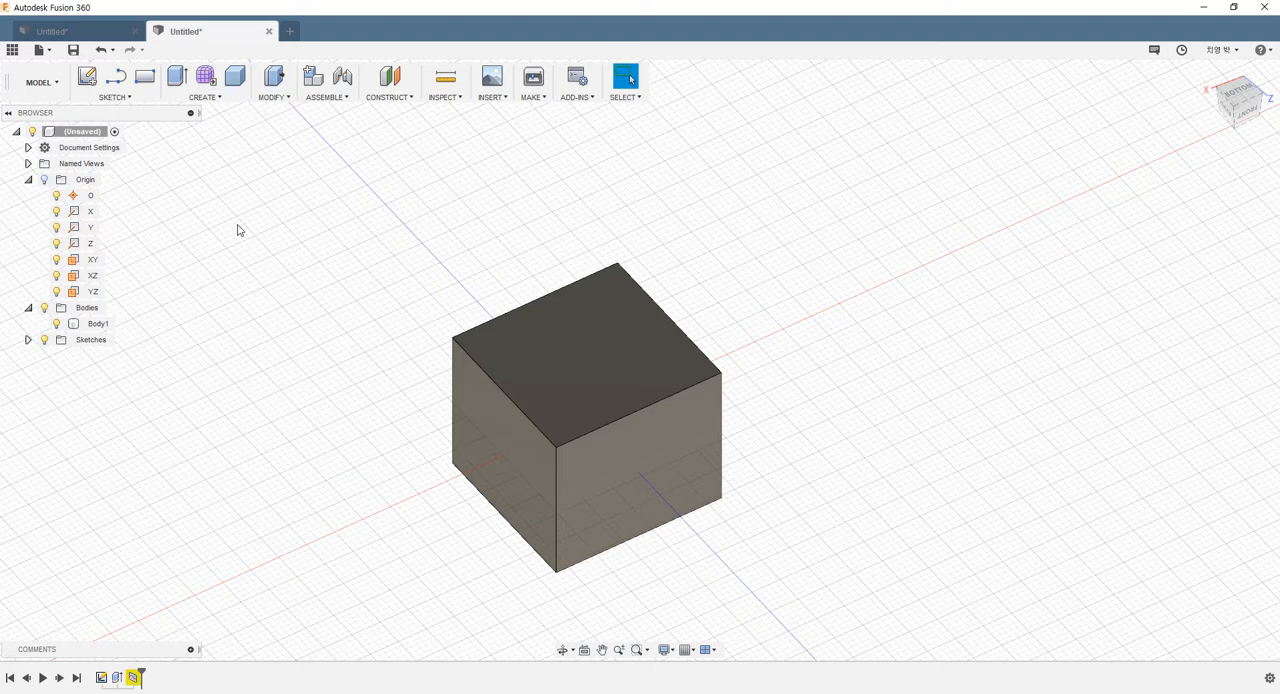
pyautogui.keyDown('shift'); pyautogui.moveTo(254, 243); pyautogui.dragTo(211, 215, button='middle'); pyautogui.keyUp('shift')
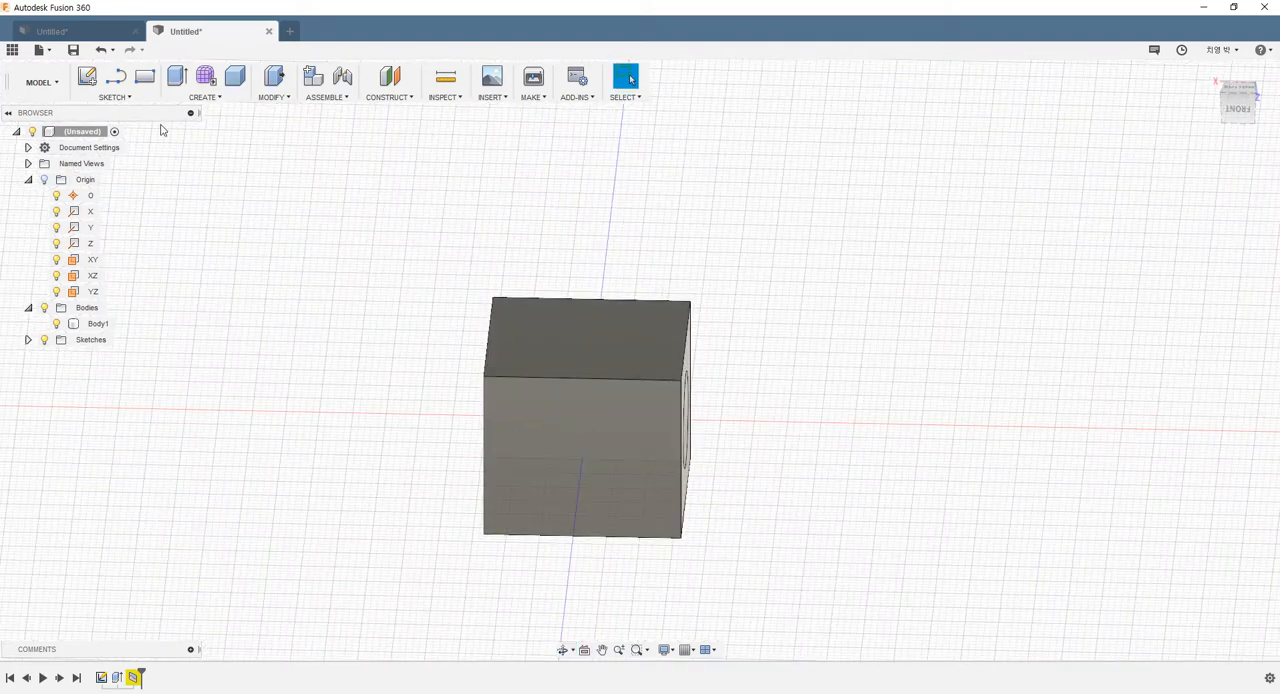
pyautogui.click(86, 80)
pyautogui.moveTo(437, 266)
pyautogui.keyDown('shift'); pyautogui.mouseDown(button='middle')
pyautogui.moveTo(554, 303)
pyautogui.moveTo(616, 341)
pyautogui.moveTo(514, 354)
pyautogui.moveTo(623, 468)
pyautogui.moveTo(480, 391)
pyautogui.moveTo(445, 394)
pyautogui.mouseUp(button='middle'); pyautogui.keyUp('shift')
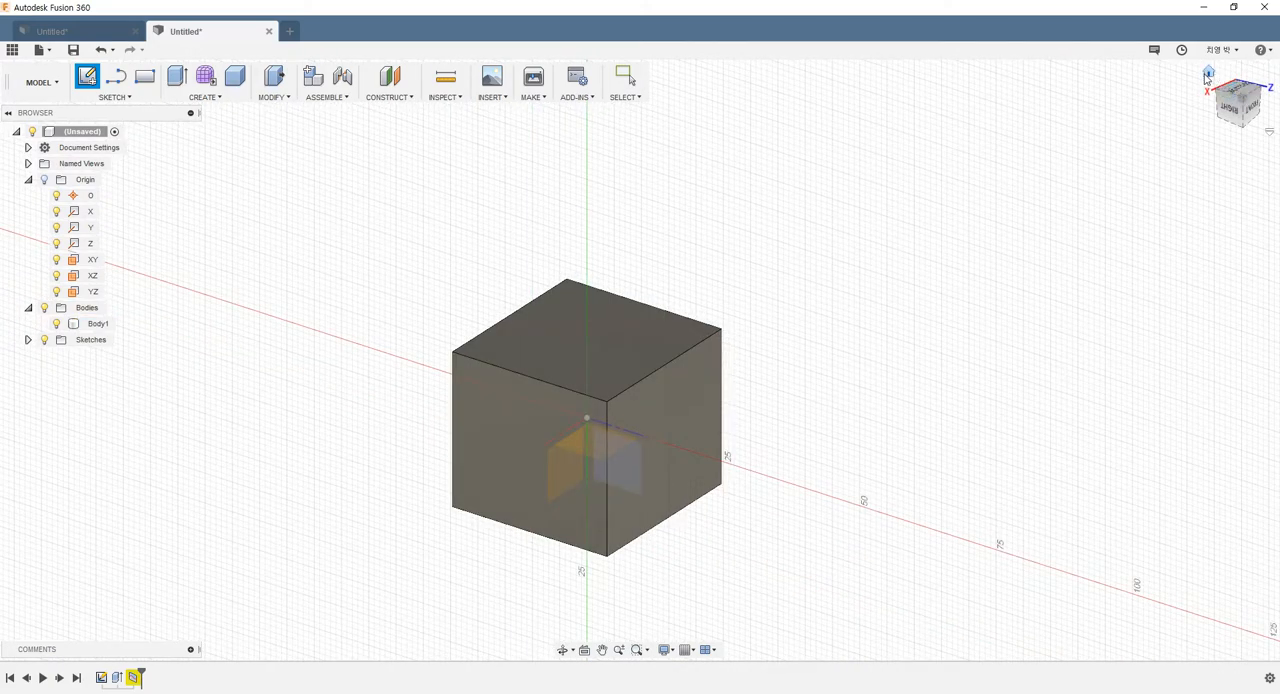
pyautogui.click(1208, 74)
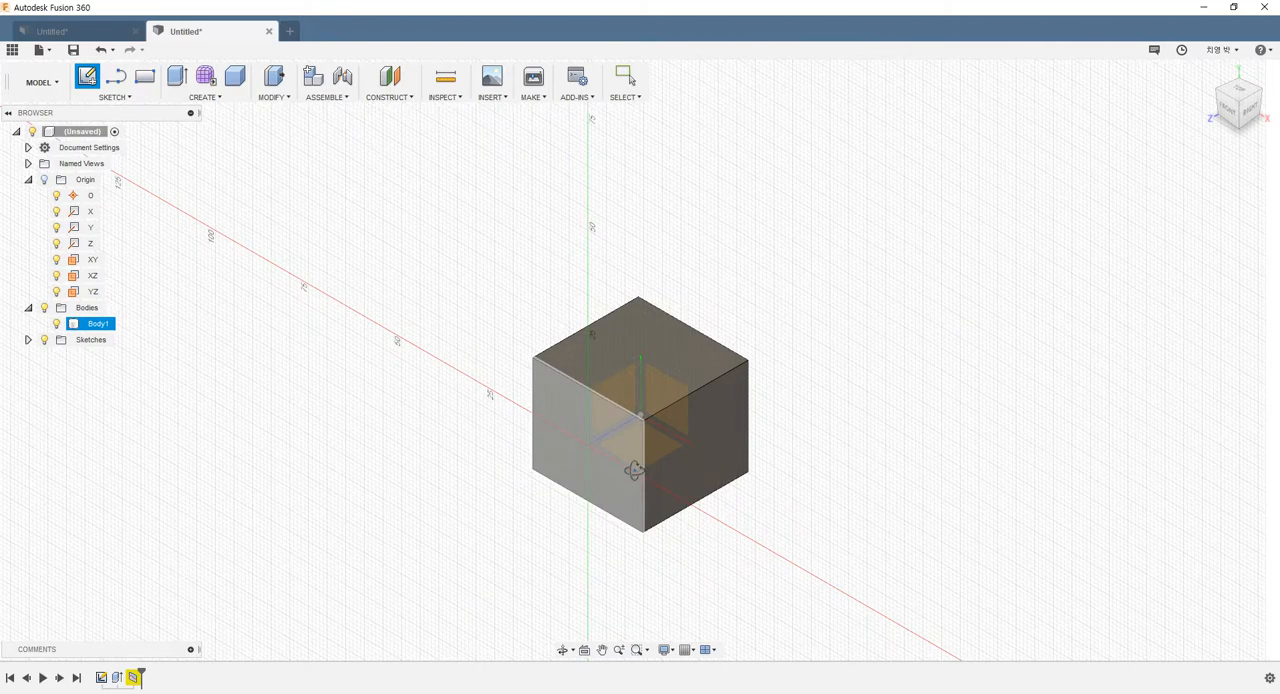
pyautogui.keyDown('shift'); pyautogui.moveTo(633, 470); pyautogui.dragTo(591, 420, button='middle'); pyautogui.keyUp('shift')
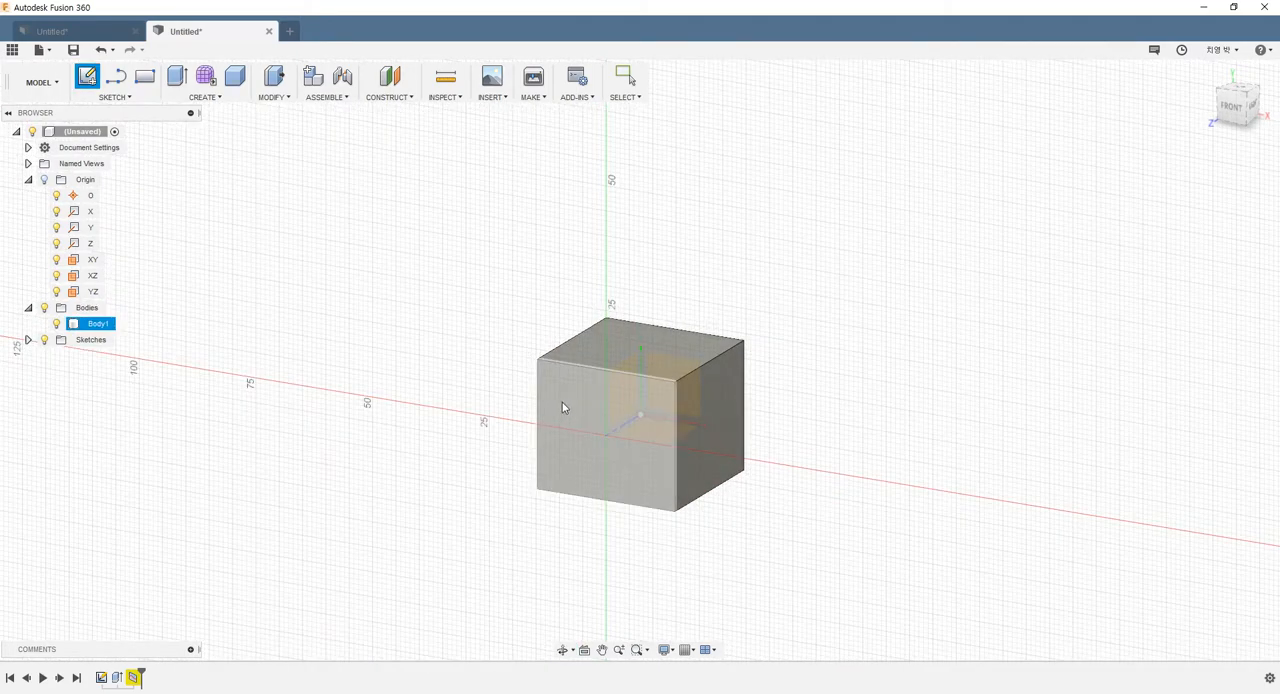
pyautogui.click(562, 402)
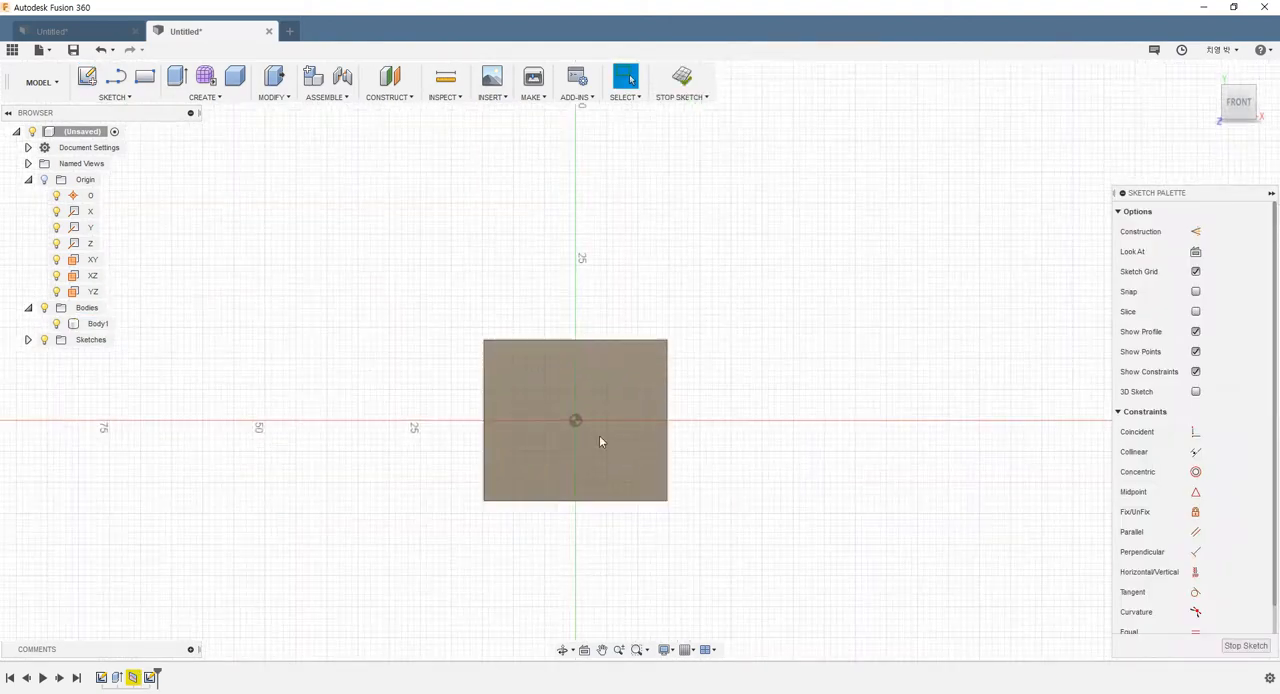
# Draw a zigzag of four connected lines across the front face, extending past both sides, with the last line about 22 mm long
pyautogui.click(121, 86)
pyautogui.click(414, 450)
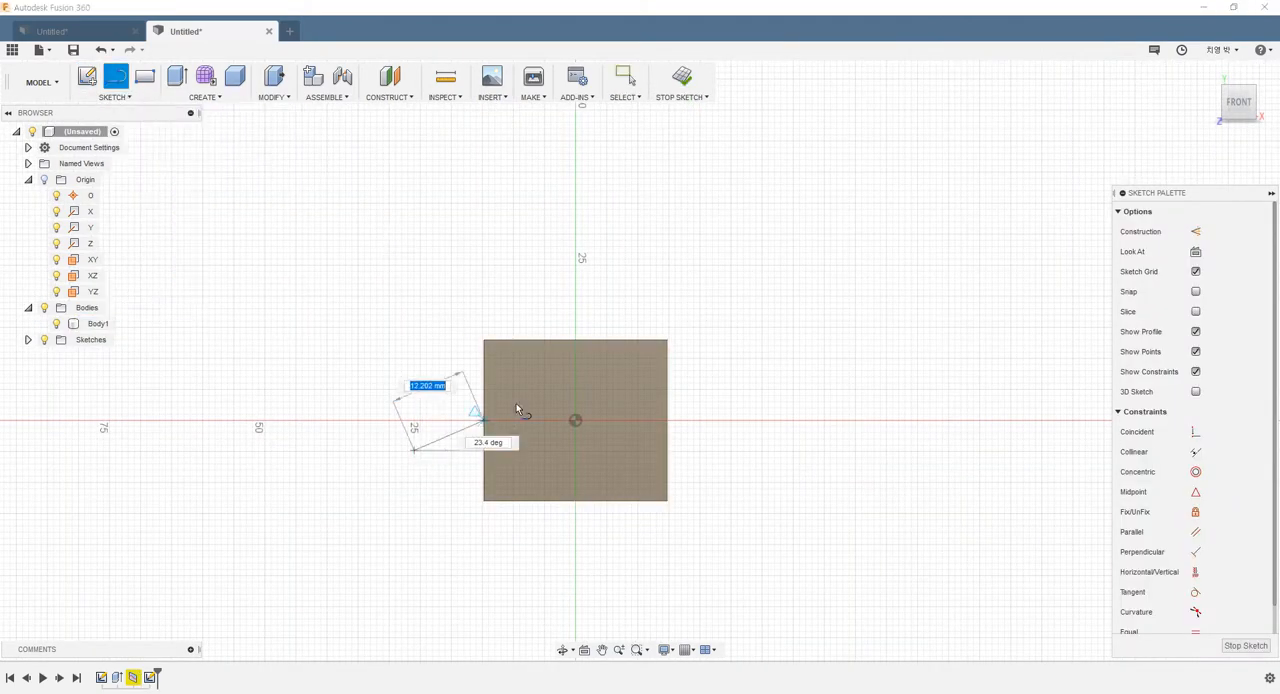
pyautogui.click(545, 385)
pyautogui.click(621, 450)
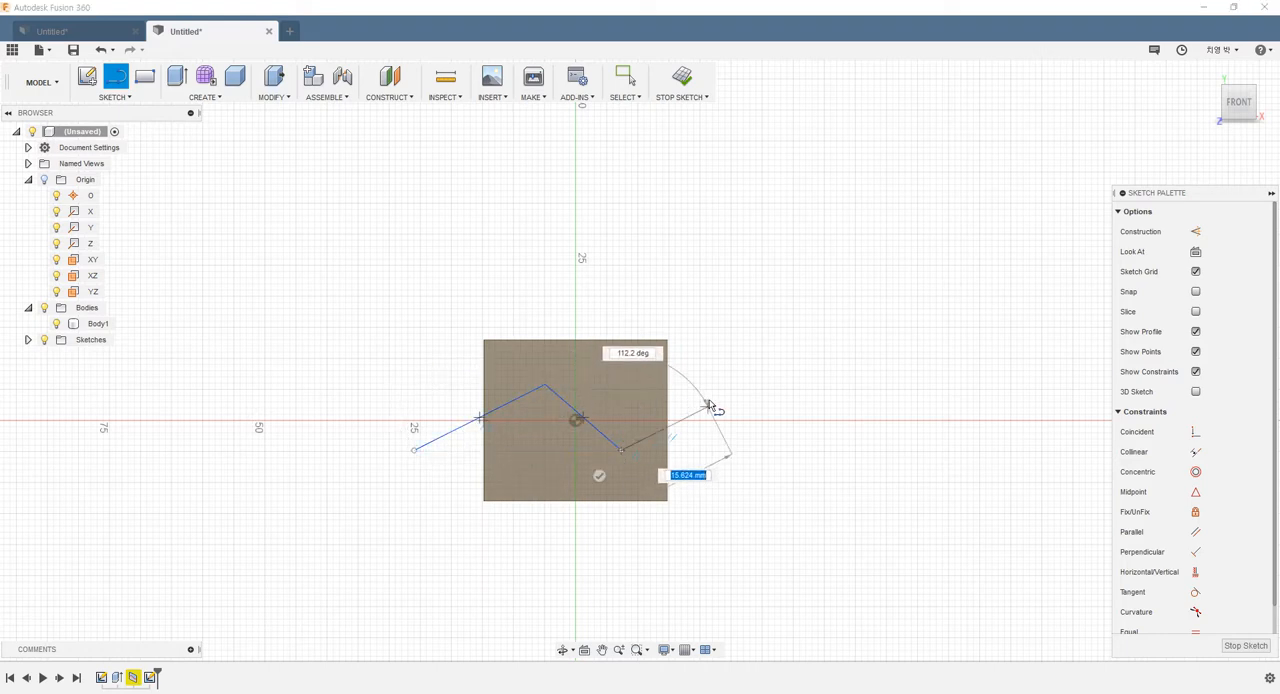
pyautogui.click(717, 395)
pyautogui.click(822, 484)
pyautogui.press('Escape')
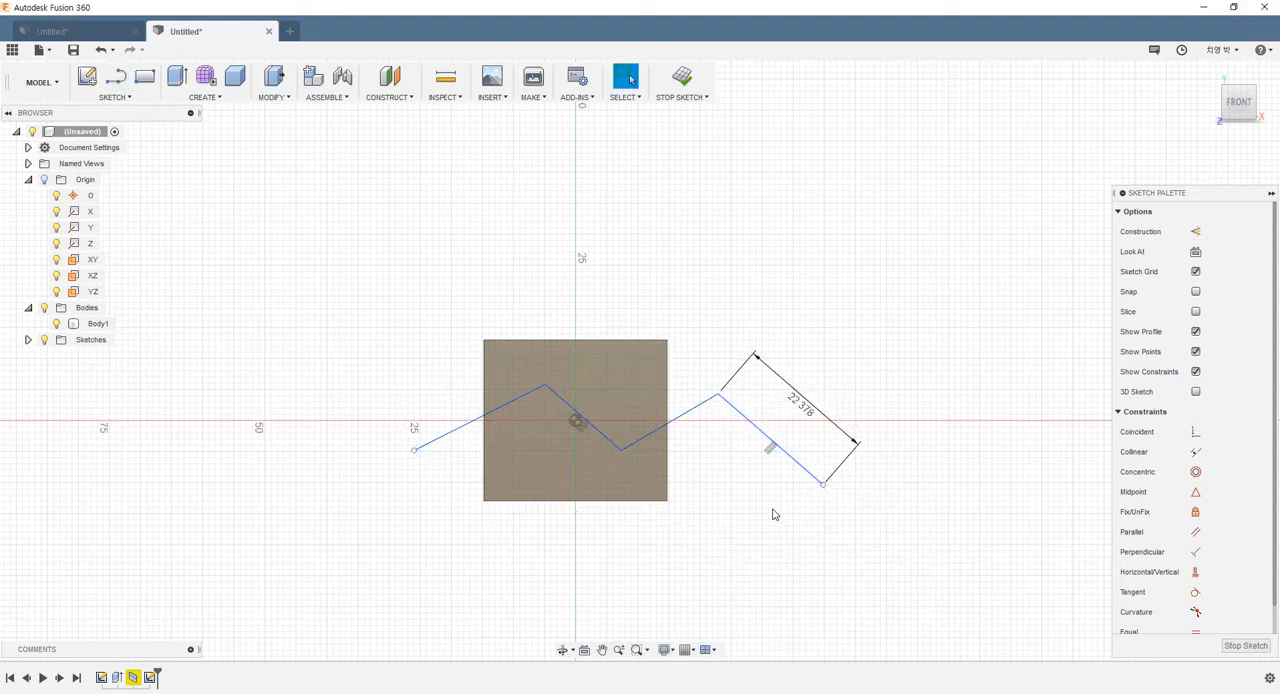
# Delete the zigzag's last line, outside the box, and finish the sketch
pyautogui.click(774, 449)
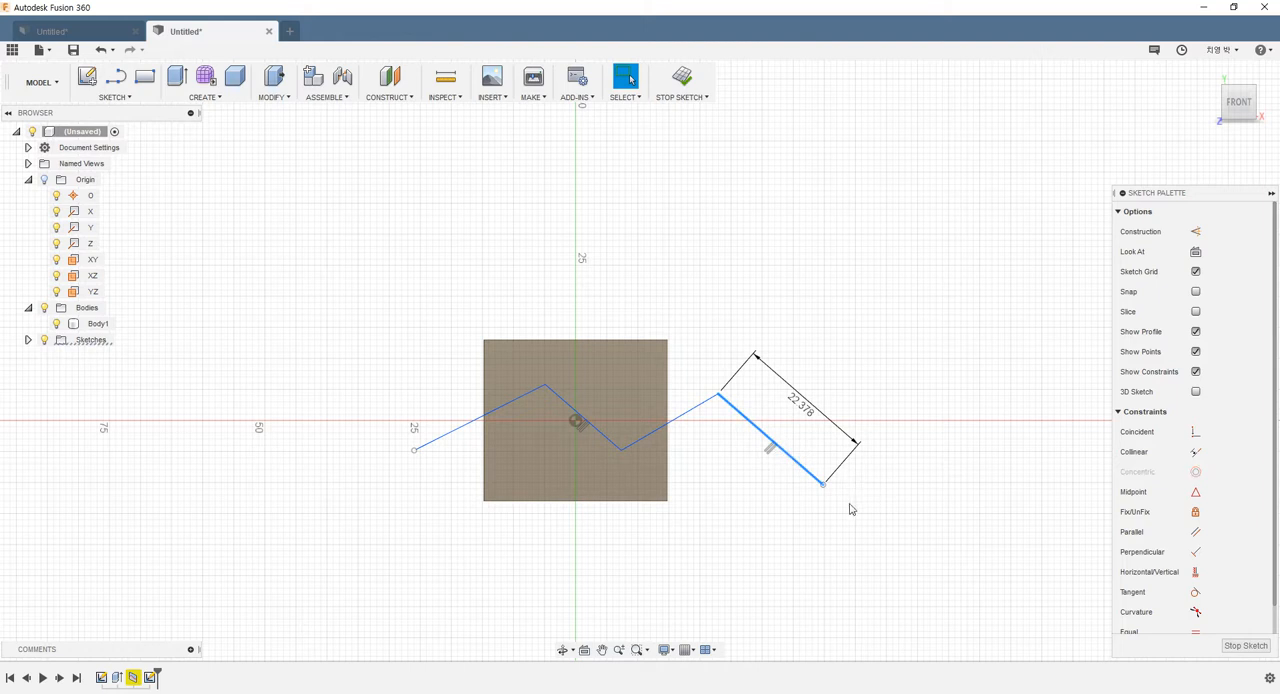
pyautogui.press('Delete')
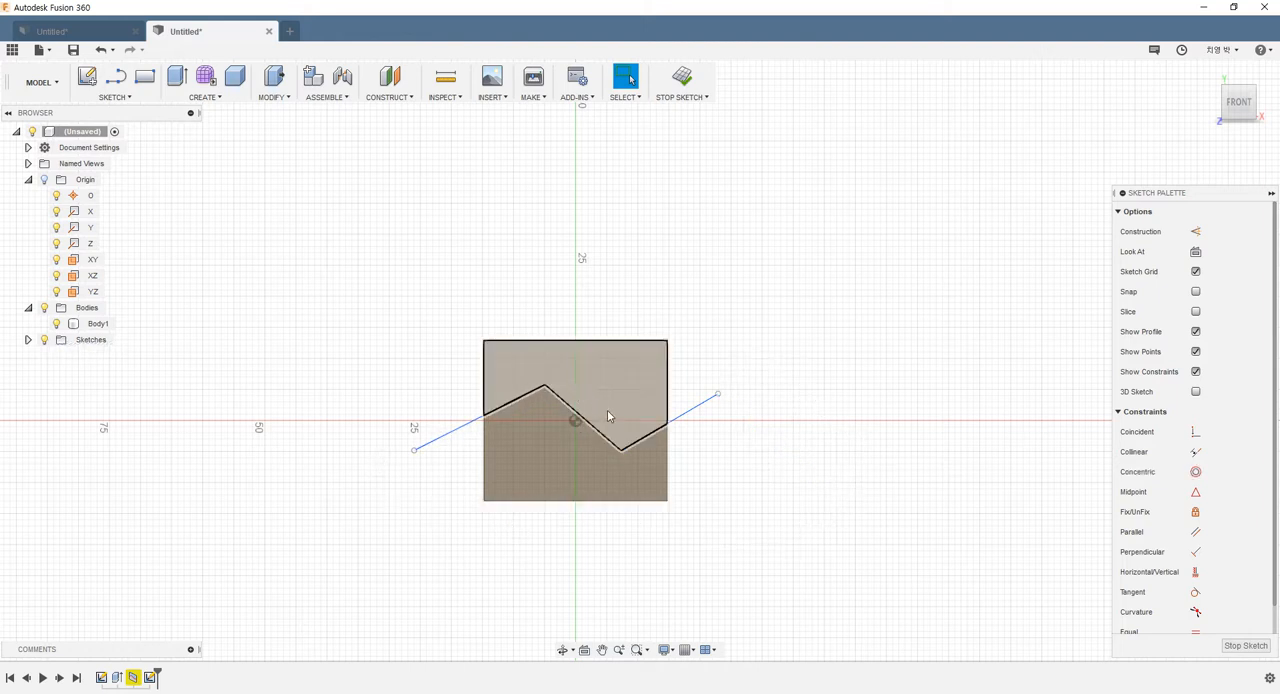
pyautogui.click(683, 78)
# Turn off the layout grid around the box and its zigzag sketch
pyautogui.keyDown('shift'); pyautogui.moveTo(663, 389); pyautogui.dragTo(638, 400, button='middle'); pyautogui.keyUp('shift')
pyautogui.scroll(2, 622, 401)
pyautogui.click(685, 650)
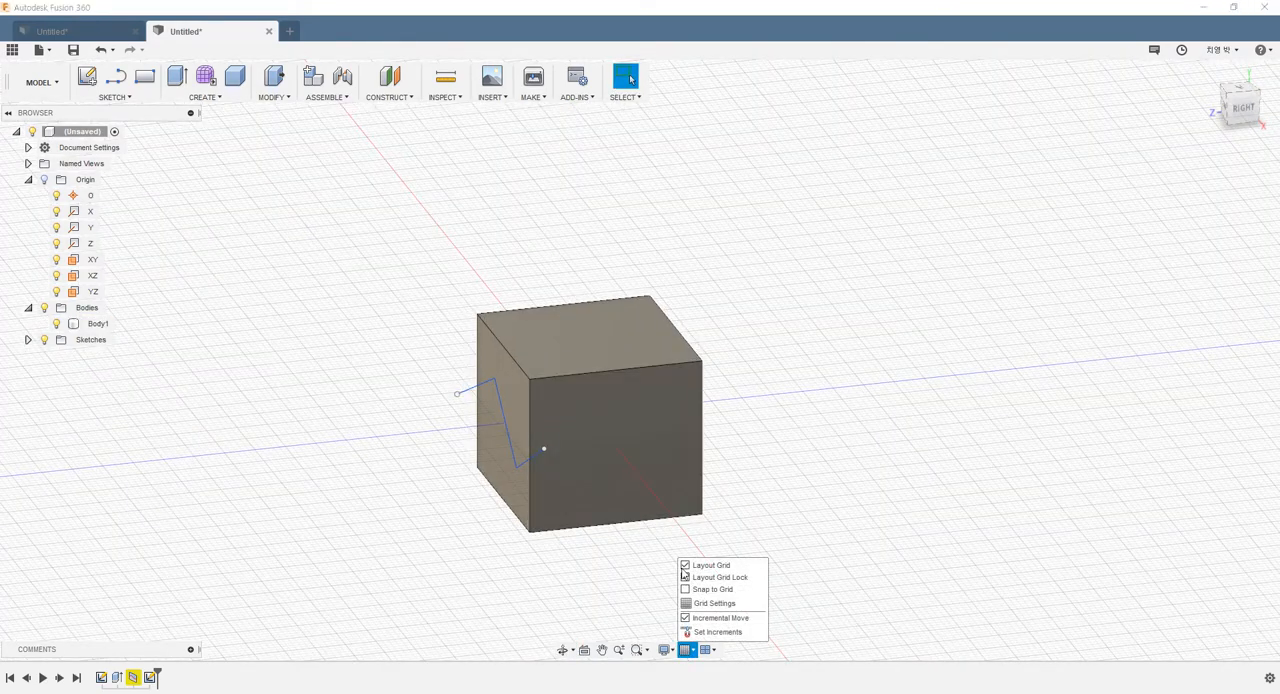
pyautogui.click(685, 566)
pyautogui.keyDown('shift'); pyautogui.moveTo(734, 474); pyautogui.dragTo(683, 463, button='middle'); pyautogui.keyUp('shift')
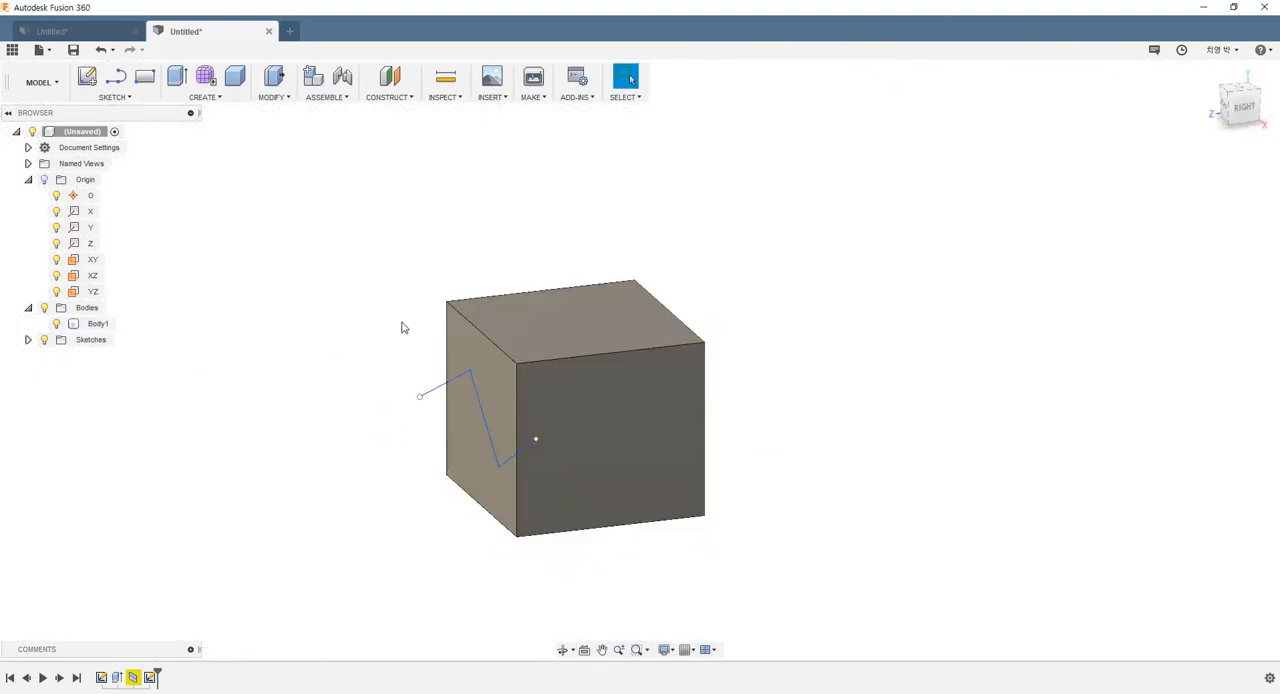
# Split the box body with Split Body, using the zigzag sketch as the splitting tool
pyautogui.keyDown('shift'); pyautogui.moveTo(598, 340); pyautogui.dragTo(700, 409, button='middle'); pyautogui.keyUp('shift')
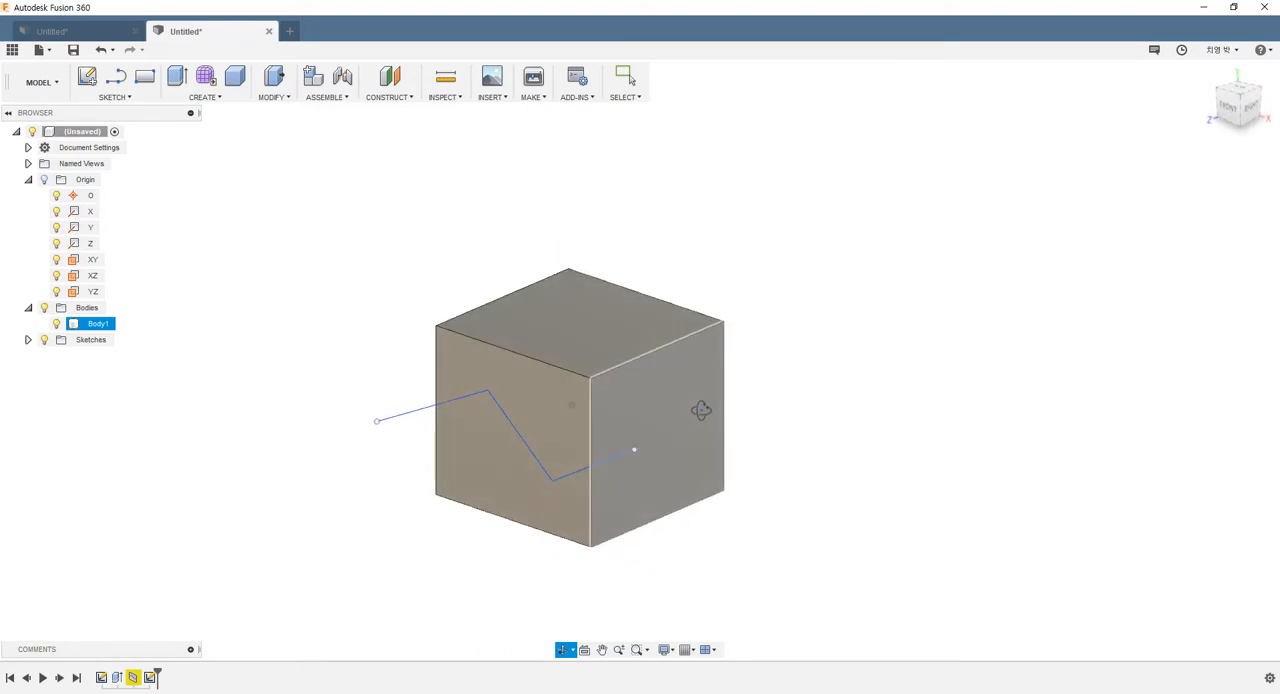
pyautogui.click(264, 99)
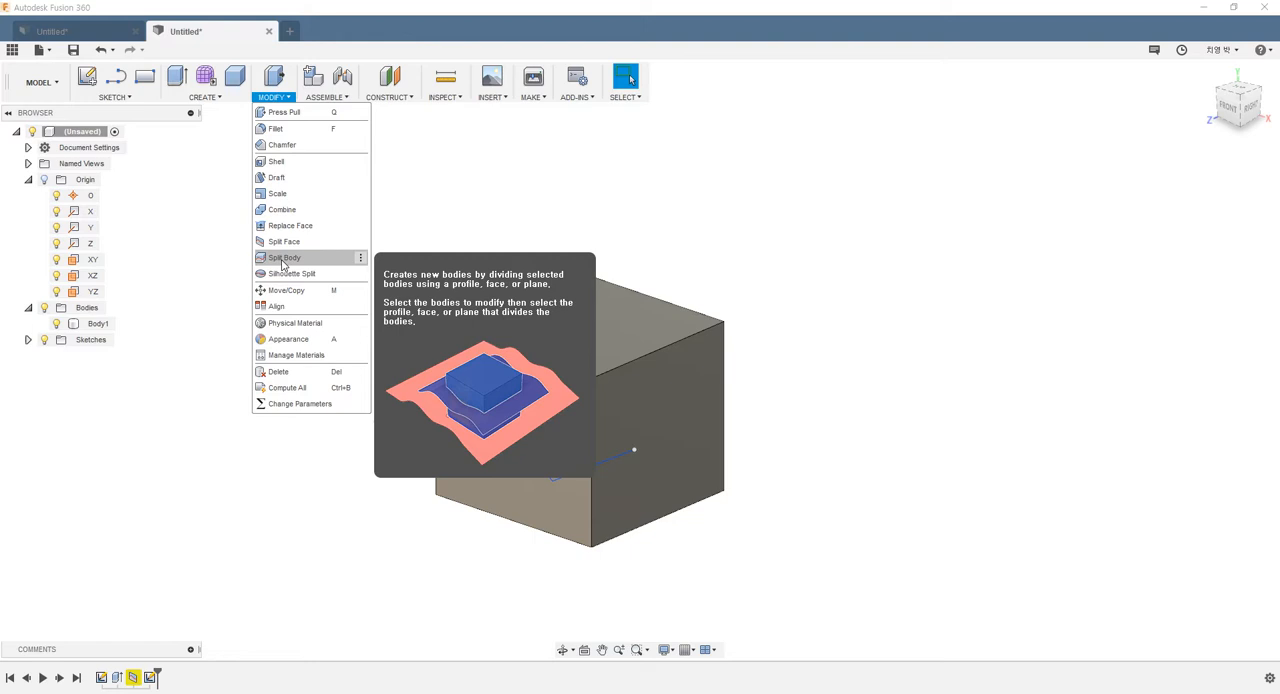
pyautogui.click(283, 258)
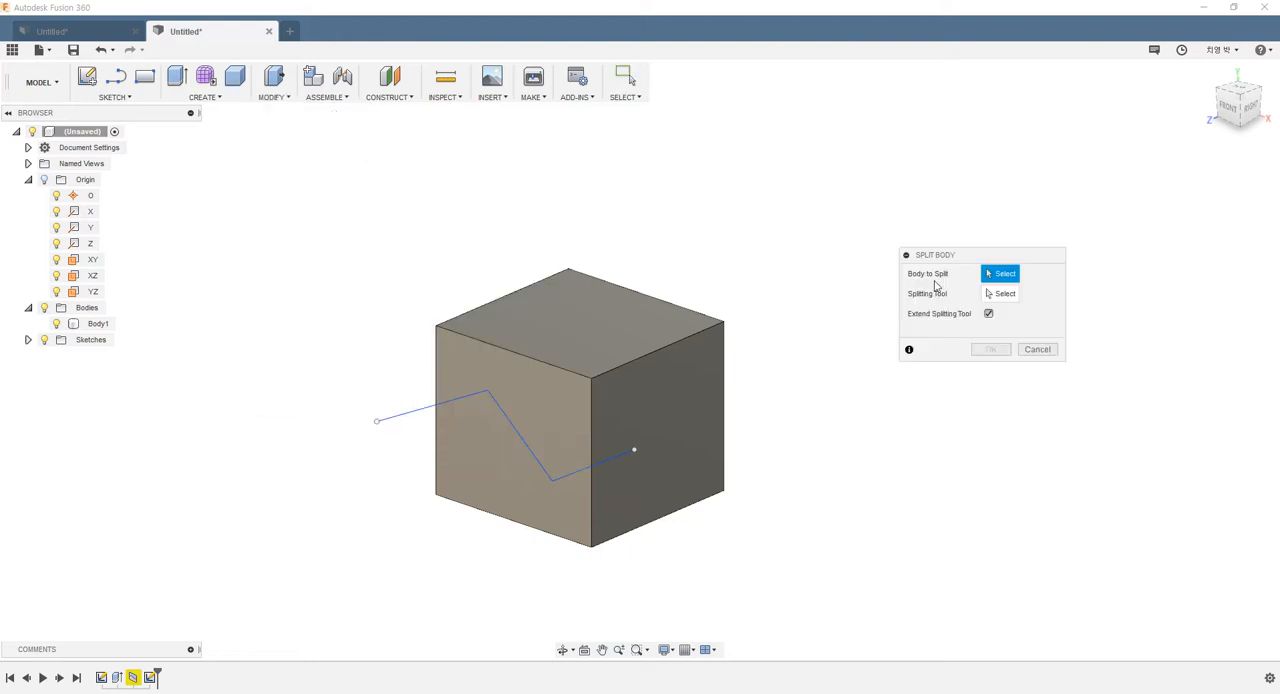
pyautogui.click(591, 386)
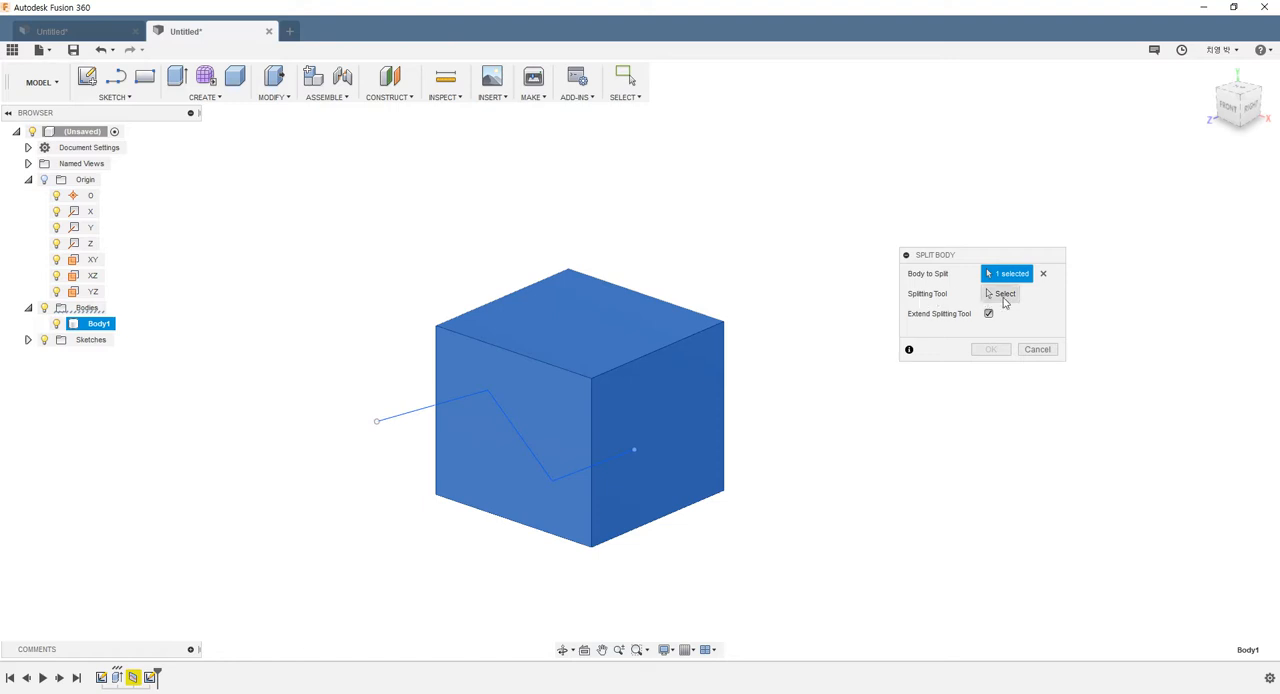
pyautogui.click(1004, 294)
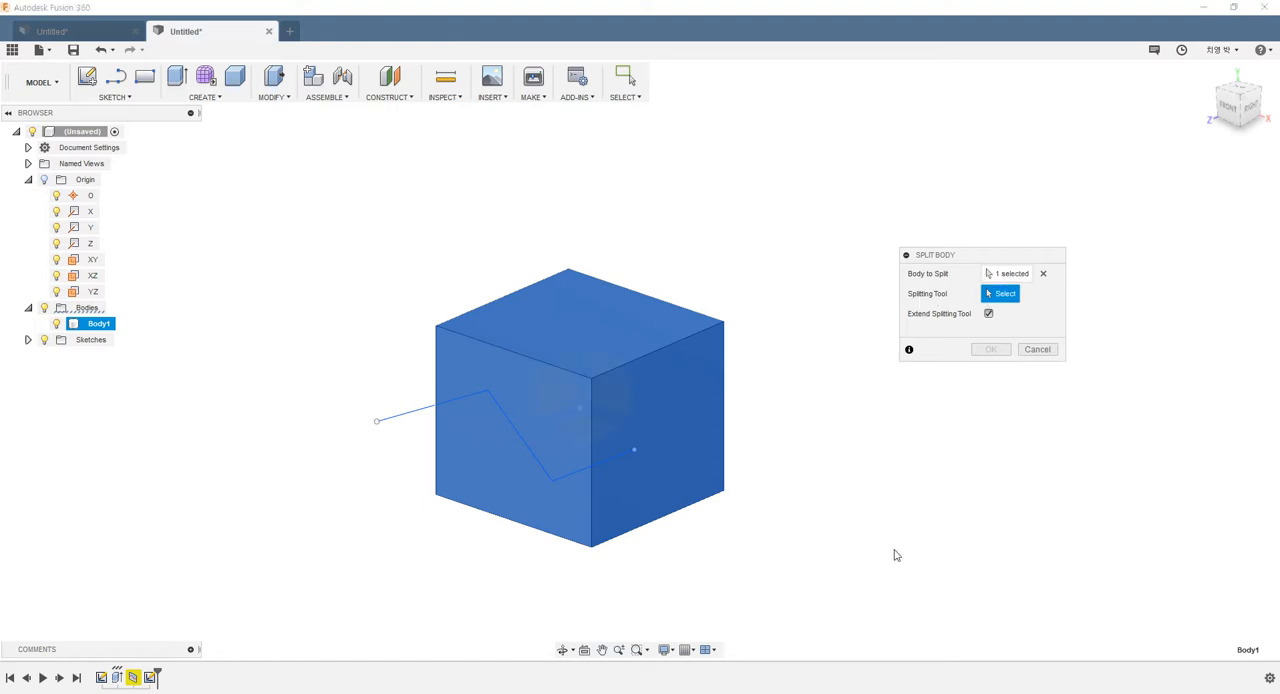
pyautogui.click(393, 421)
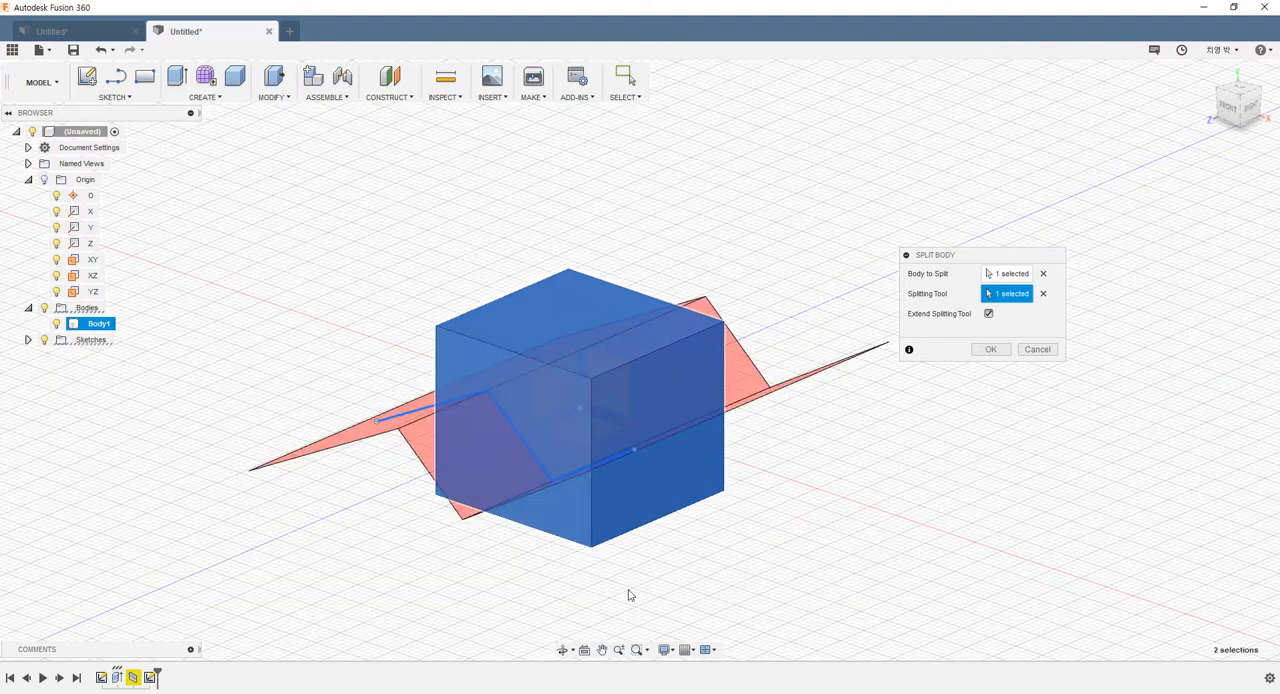
pyautogui.moveTo(800, 475)
pyautogui.keyDown('shift'); pyautogui.mouseDown(button='middle')
pyautogui.moveTo(780, 517)
pyautogui.moveTo(771, 460)
pyautogui.moveTo(750, 492)
pyautogui.moveTo(803, 471)
pyautogui.moveTo(795, 478)
pyautogui.mouseUp(button='middle'); pyautogui.keyUp('shift')
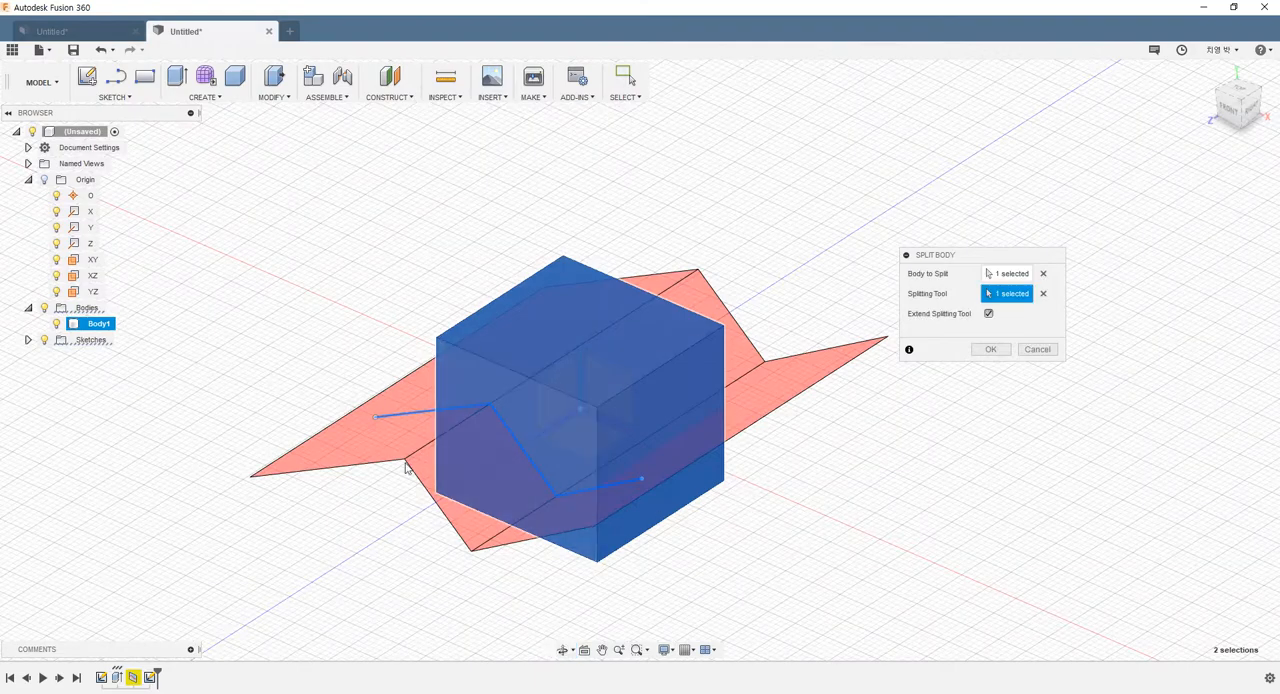
pyautogui.click(990, 349)
# Examine the zigzag split line around the box from several angles
pyautogui.moveTo(806, 466)
pyautogui.keyDown('shift'); pyautogui.mouseDown(button='middle')
pyautogui.moveTo(794, 436)
pyautogui.moveTo(803, 469)
pyautogui.mouseUp(button='middle'); pyautogui.keyUp('shift')
pyautogui.click(558, 490)
pyautogui.keyDown('shift'); pyautogui.moveTo(558, 494); pyautogui.dragTo(758, 413, button='middle'); pyautogui.keyUp('shift')
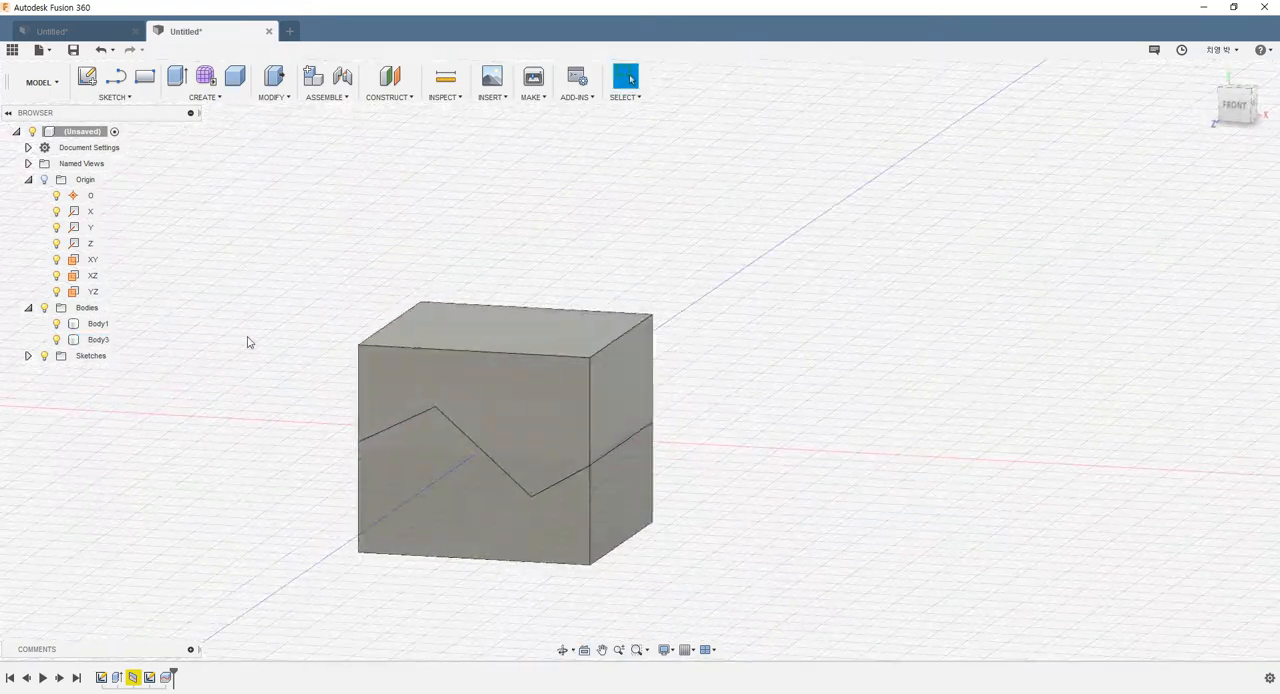
pyautogui.keyDown('shift'); pyautogui.moveTo(648, 483); pyautogui.dragTo(605, 499, button='middle'); pyautogui.keyUp('shift')
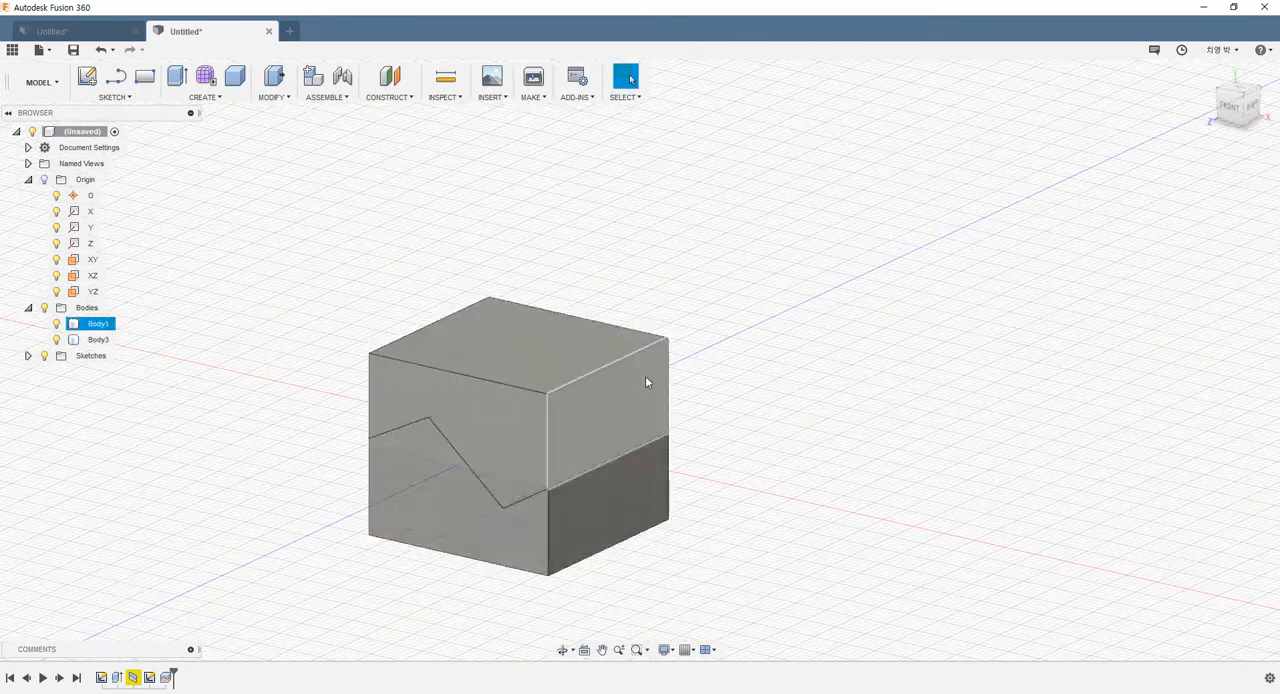
pyautogui.keyDown('shift'); pyautogui.moveTo(645, 382); pyautogui.dragTo(738, 415, button='middle'); pyautogui.keyUp('shift')
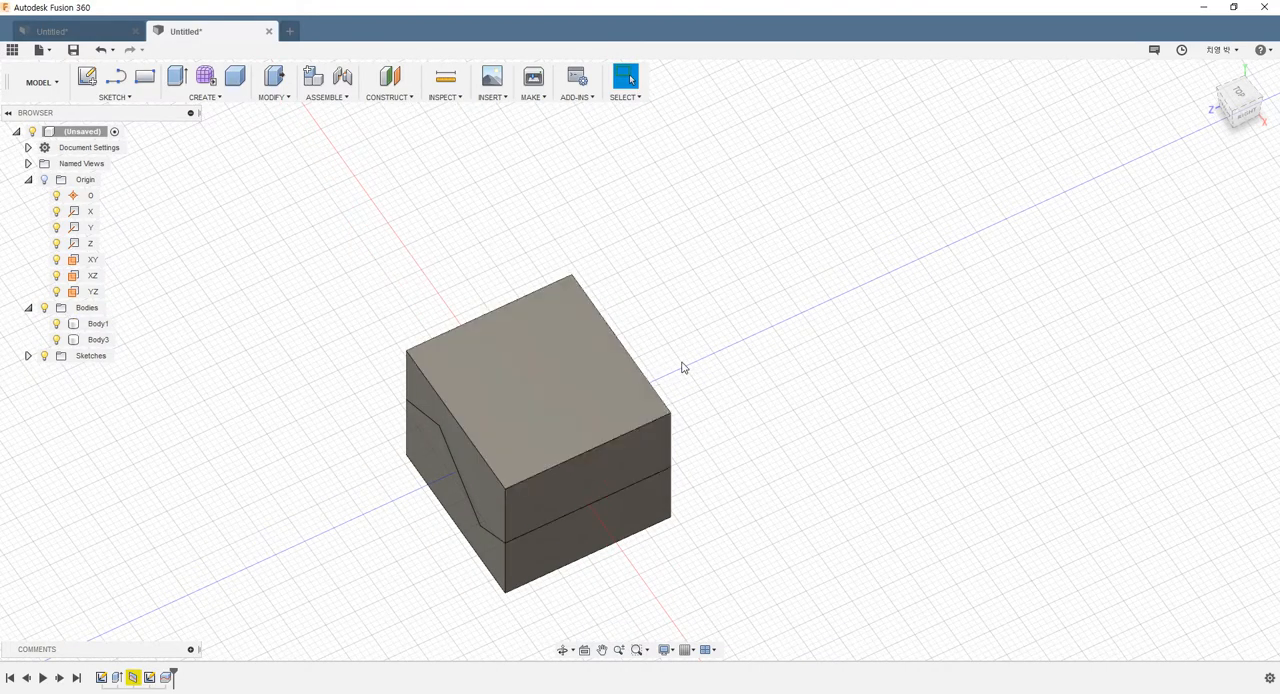
pyautogui.scroll(-2, 683, 368)
pyautogui.scroll(2, 729, 449)
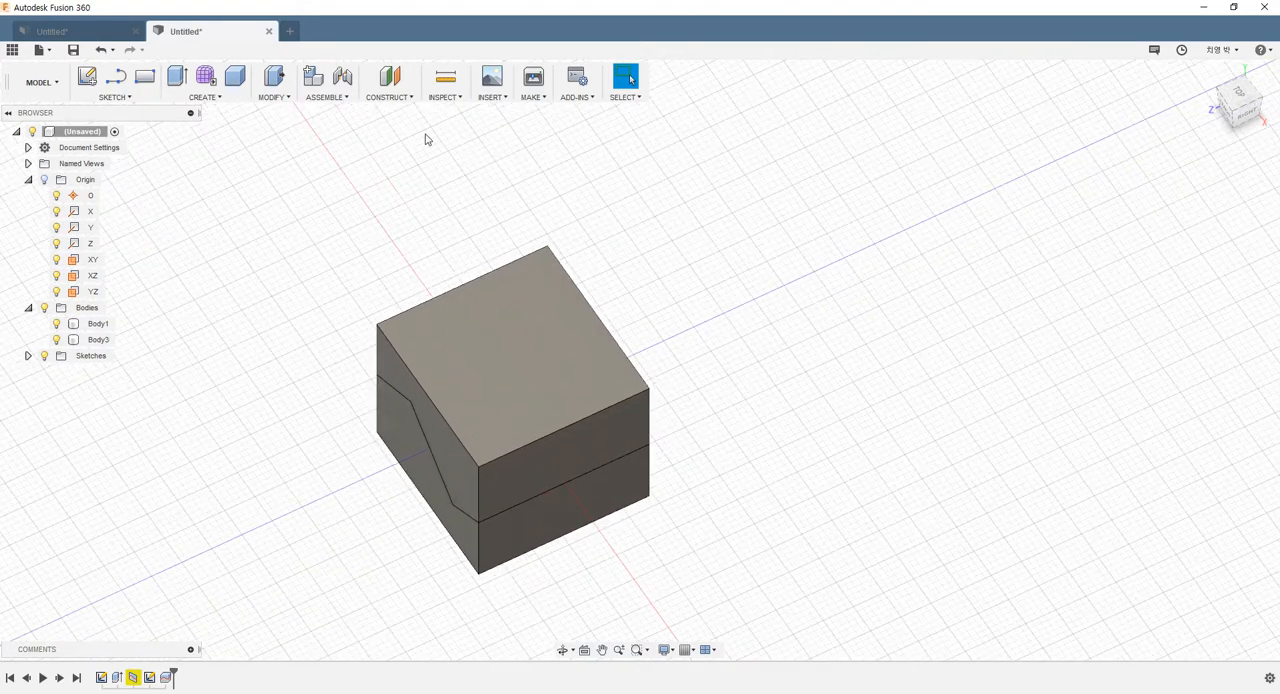
# Create an offset plane from the upper body's right side face, about 8 mm inward (-8.00 mm)
pyautogui.click(389, 97)
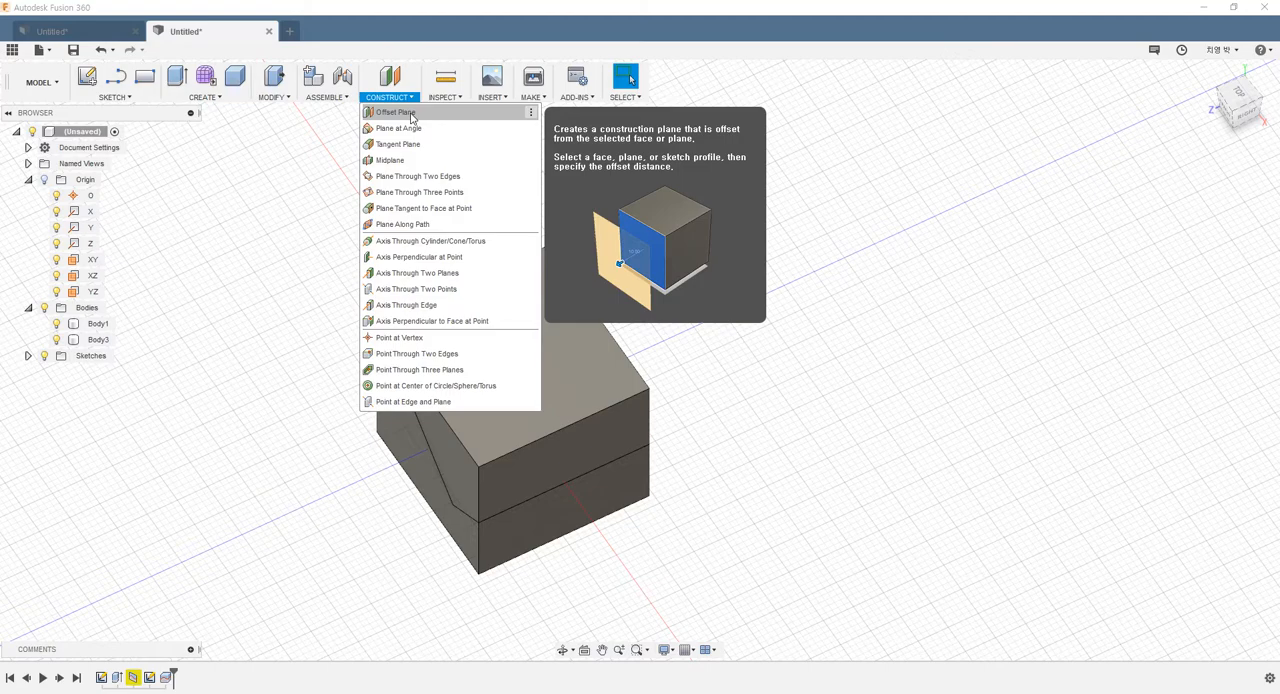
pyautogui.click(412, 118)
pyautogui.scroll(-1, 446, 296)
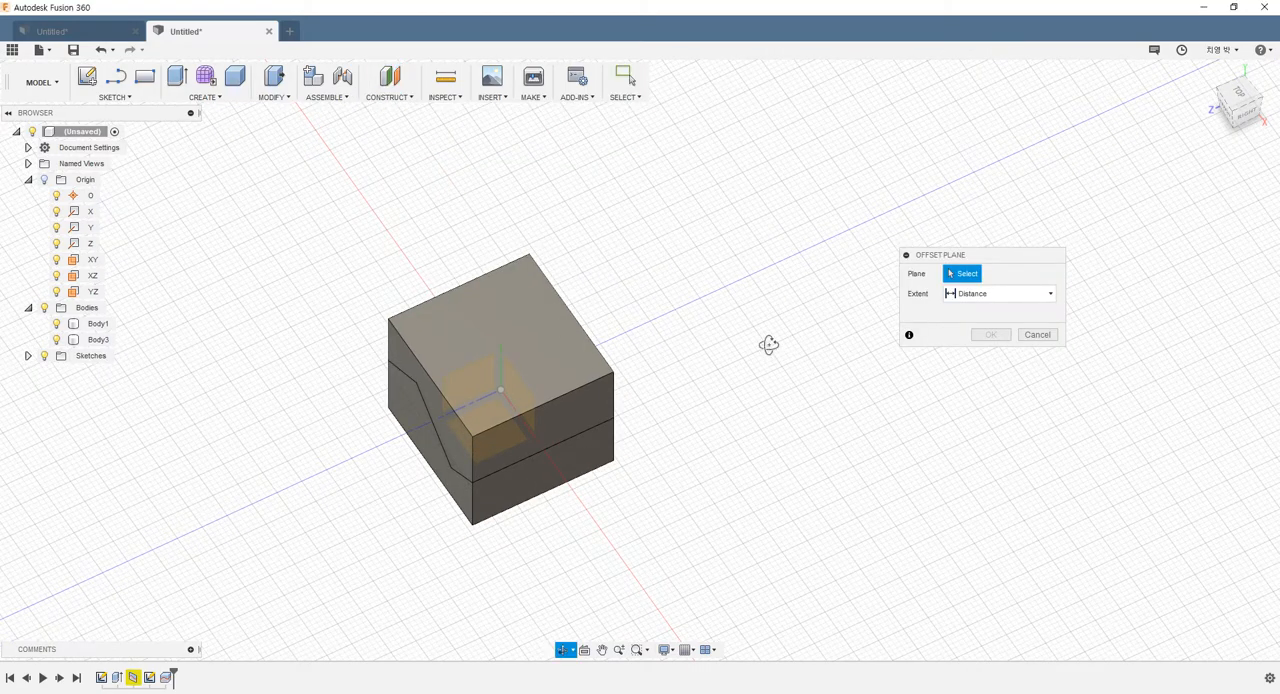
pyautogui.keyDown('shift'); pyautogui.moveTo(769, 346); pyautogui.dragTo(812, 322, button='middle'); pyautogui.keyUp('shift')
pyautogui.scroll(3, 643, 345)
pyautogui.keyDown('shift'); pyautogui.moveTo(601, 366); pyautogui.dragTo(557, 372, button='middle'); pyautogui.keyUp('shift')
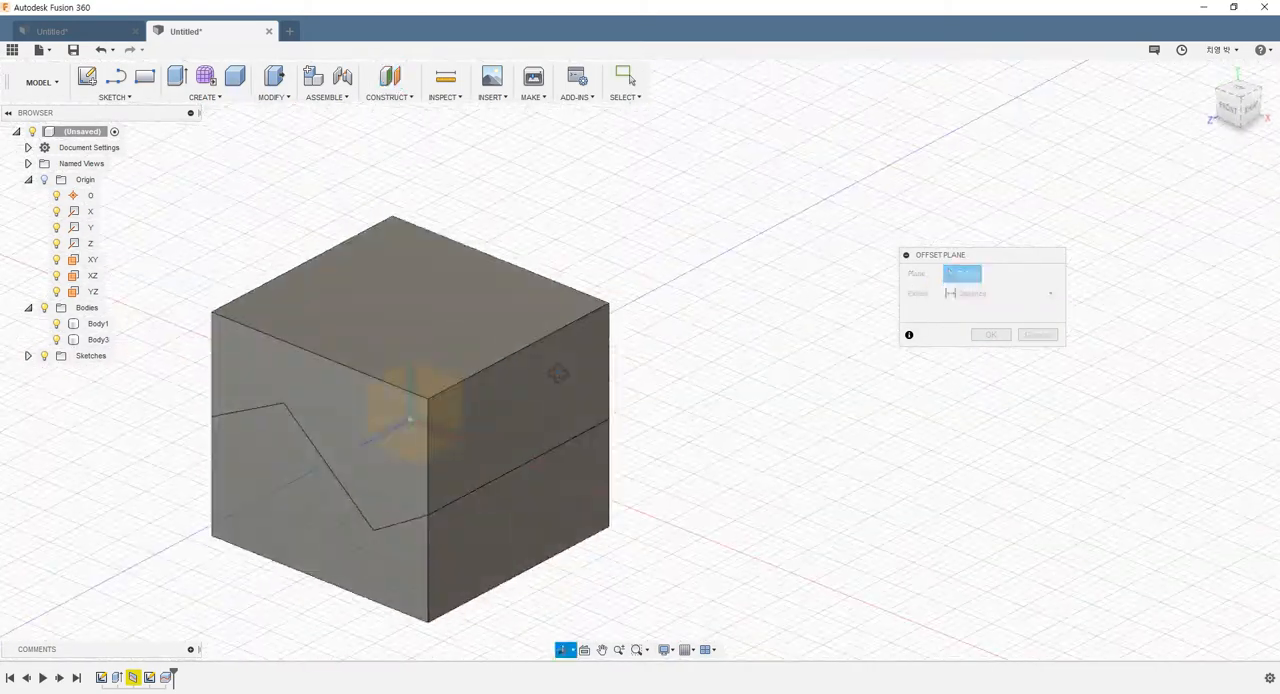
pyautogui.click(513, 421)
pyautogui.moveTo(524, 418); pyautogui.dragTo(471, 418)
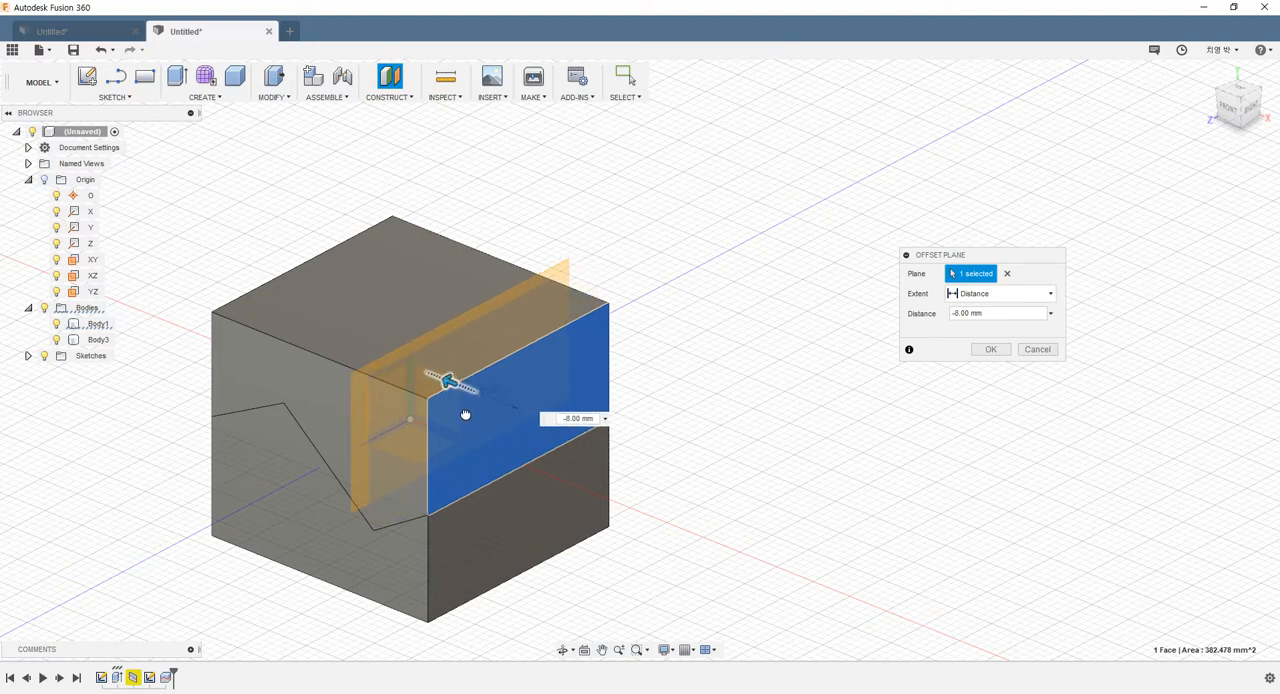
pyautogui.keyDown('shift'); pyautogui.moveTo(703, 397); pyautogui.dragTo(763, 383, button='middle'); pyautogui.keyUp('shift')
pyautogui.click(985, 350)
# Split the upper body with Split Body, using the offset construction plane as the splitting tool
pyautogui.keyDown('shift'); pyautogui.moveTo(526, 314); pyautogui.dragTo(546, 334, button='middle'); pyautogui.keyUp('shift')
pyautogui.keyDown('shift'); pyautogui.moveTo(645, 381); pyautogui.dragTo(623, 363, button='middle'); pyautogui.keyUp('shift')
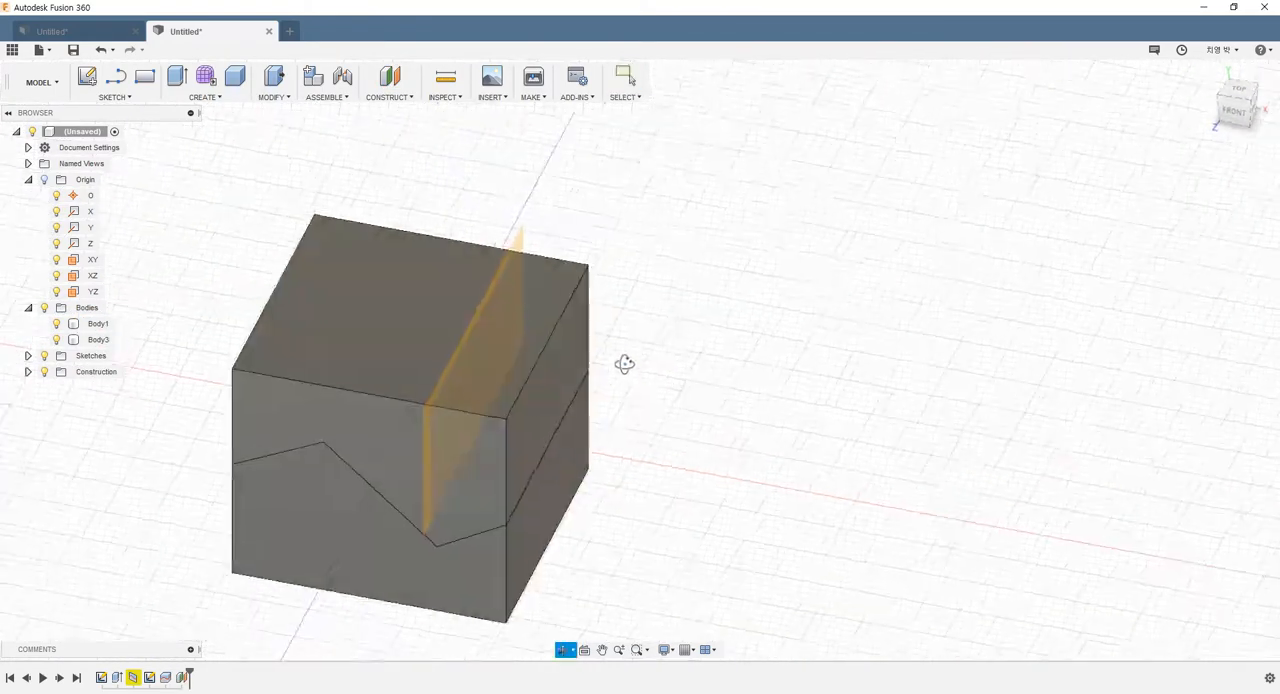
pyautogui.click(272, 97)
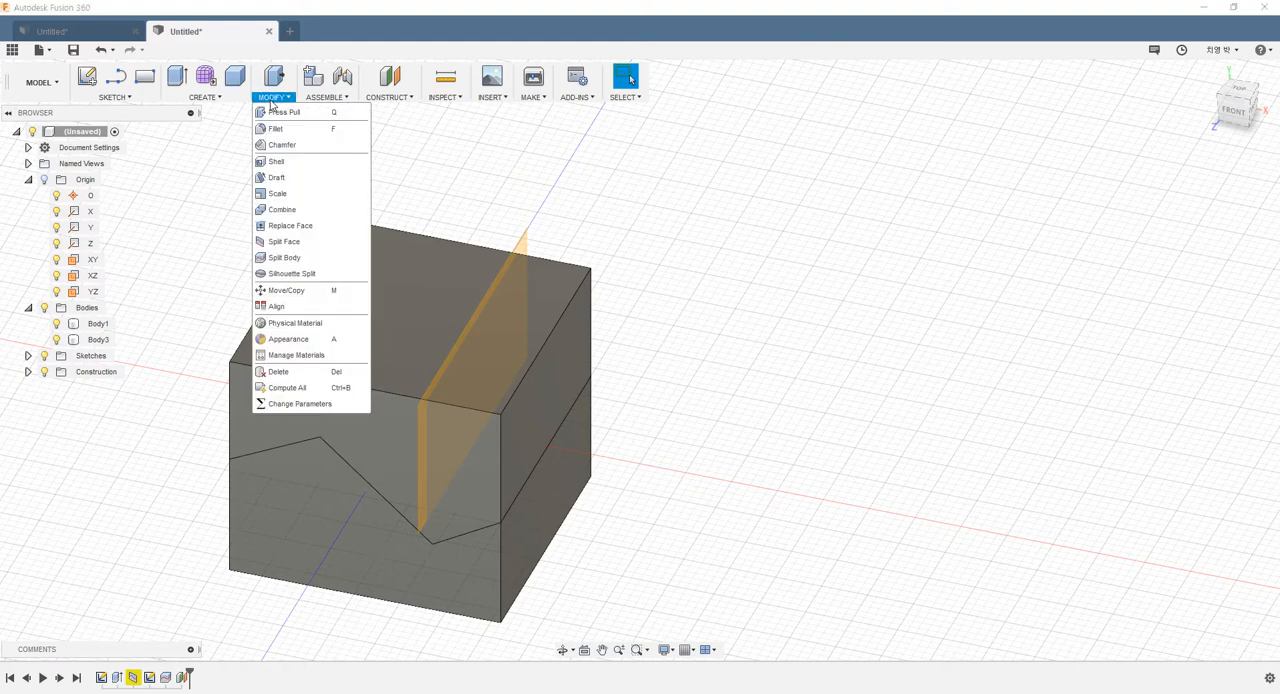
pyautogui.click(285, 258)
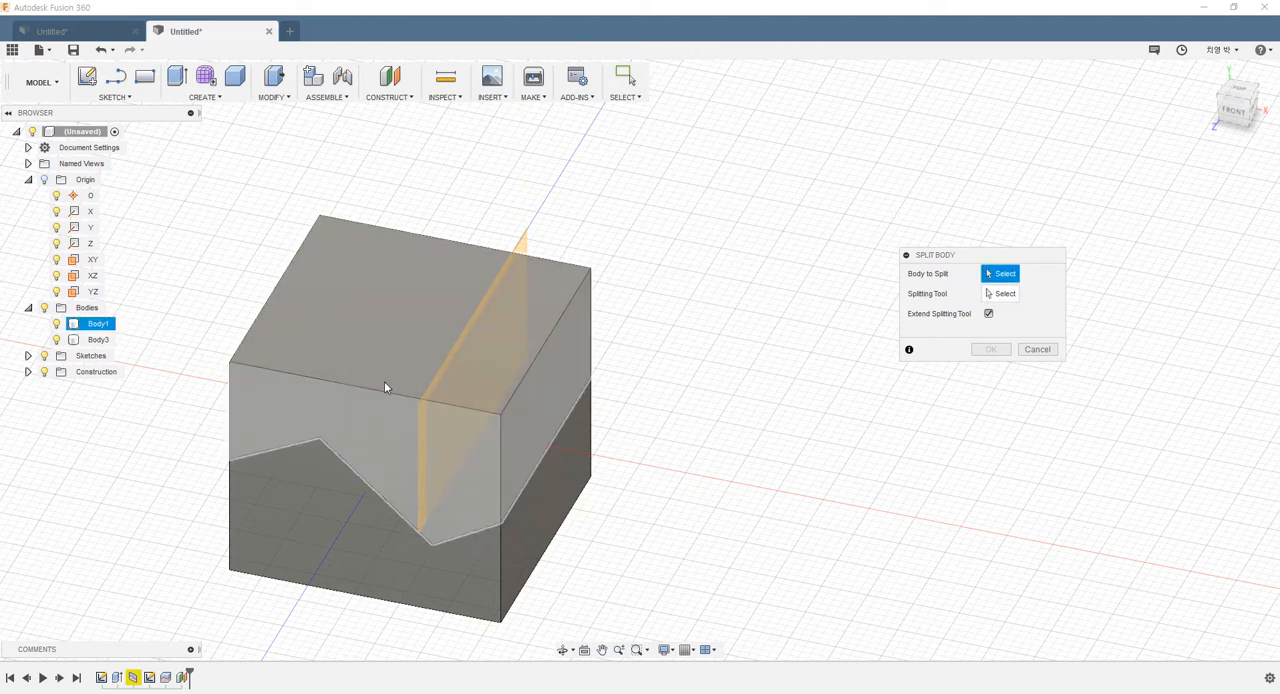
pyautogui.click(373, 382)
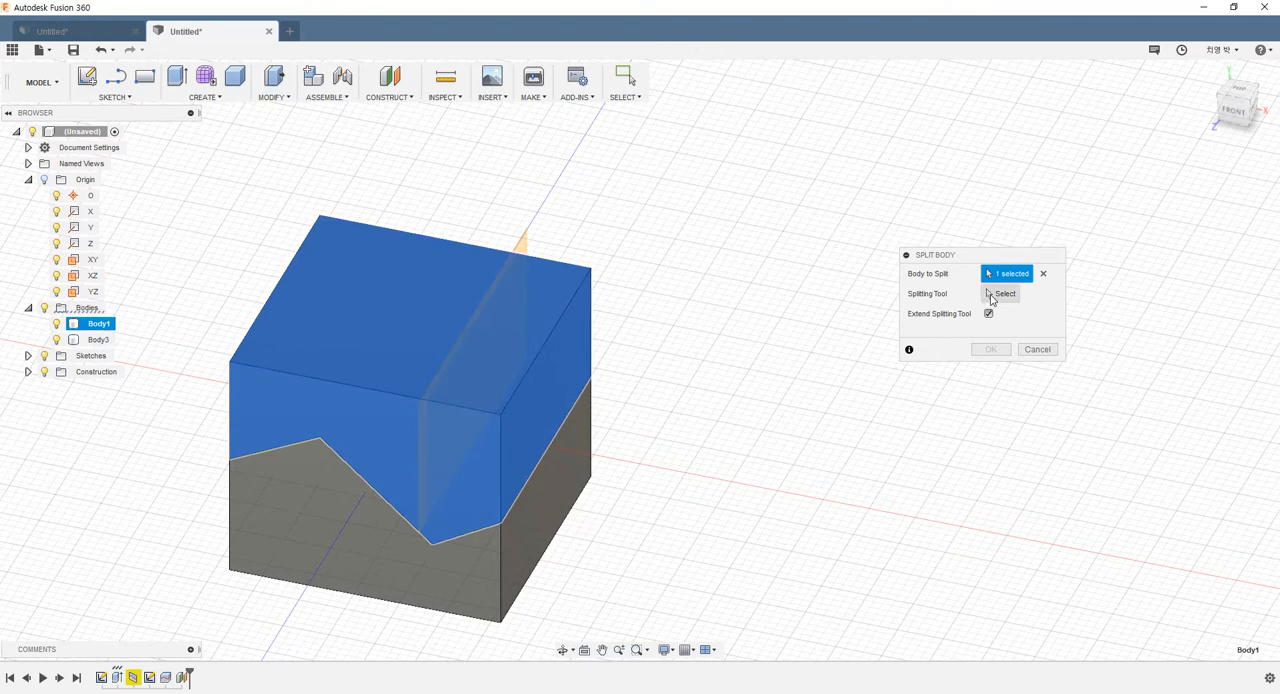
pyautogui.click(997, 293)
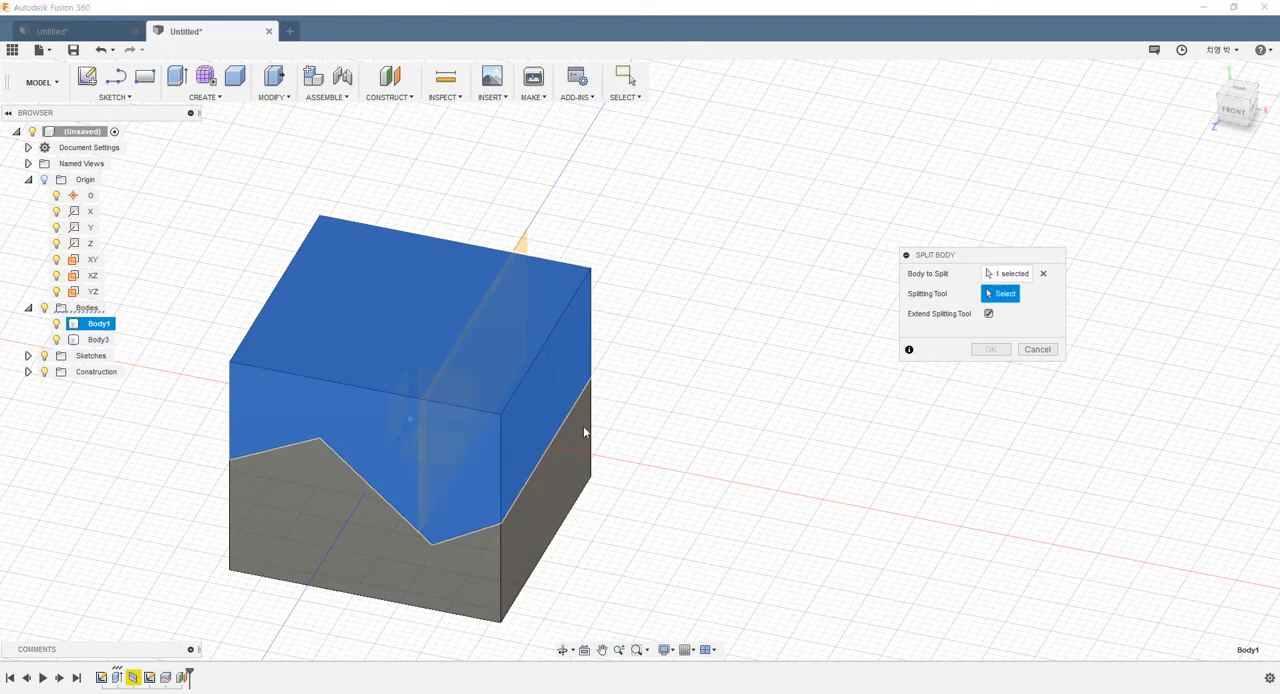
pyautogui.click(518, 245)
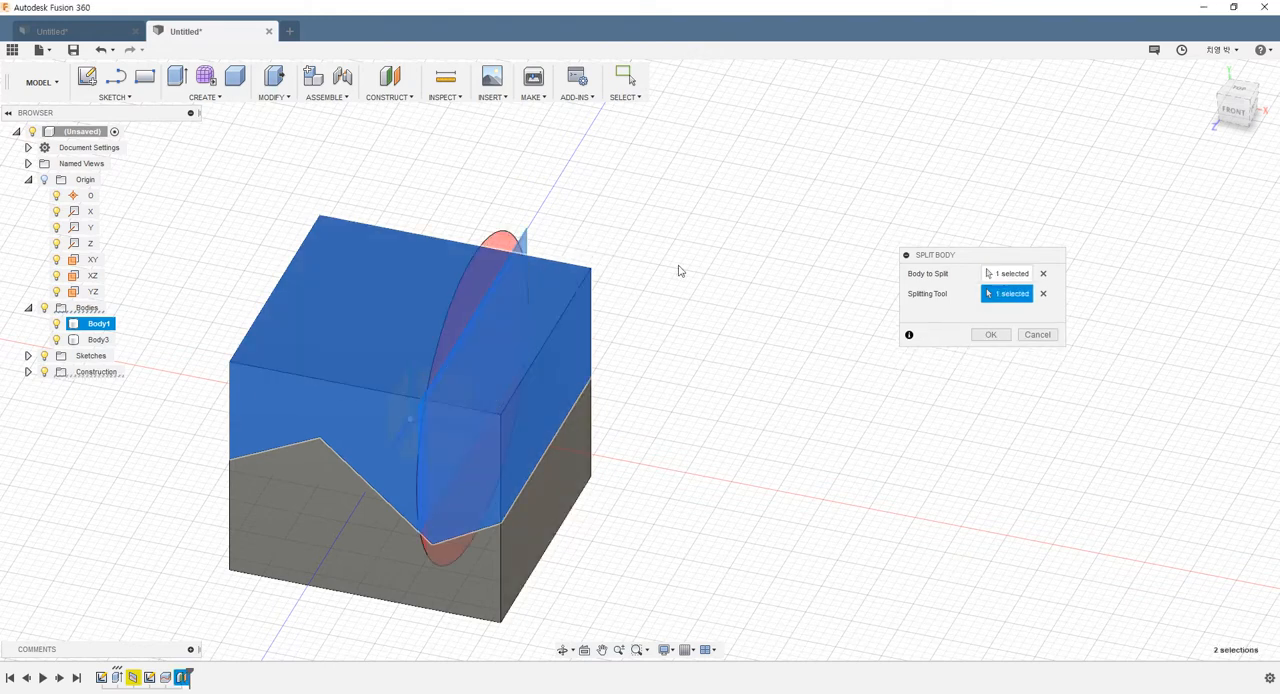
pyautogui.click(980, 336)
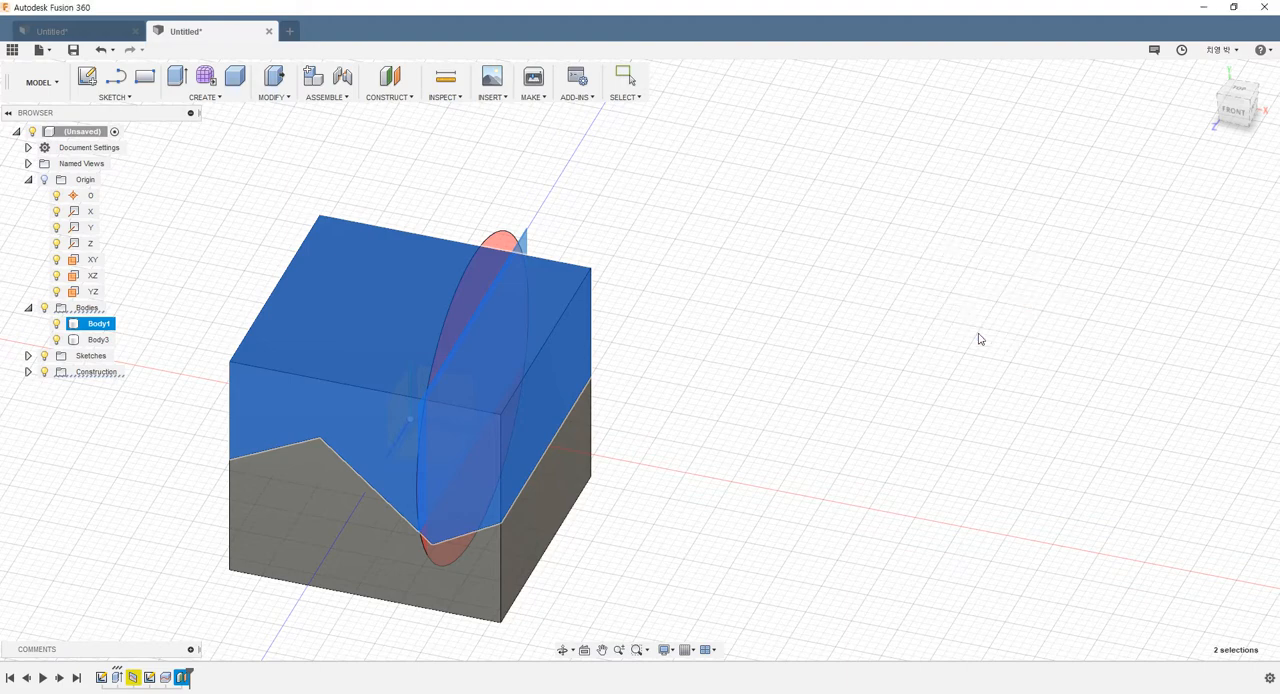
# Hide the construction plane that cuts through the upper body
pyautogui.keyDown('shift'); pyautogui.moveTo(711, 431); pyautogui.dragTo(669, 384, button='middle'); pyautogui.keyUp('shift')
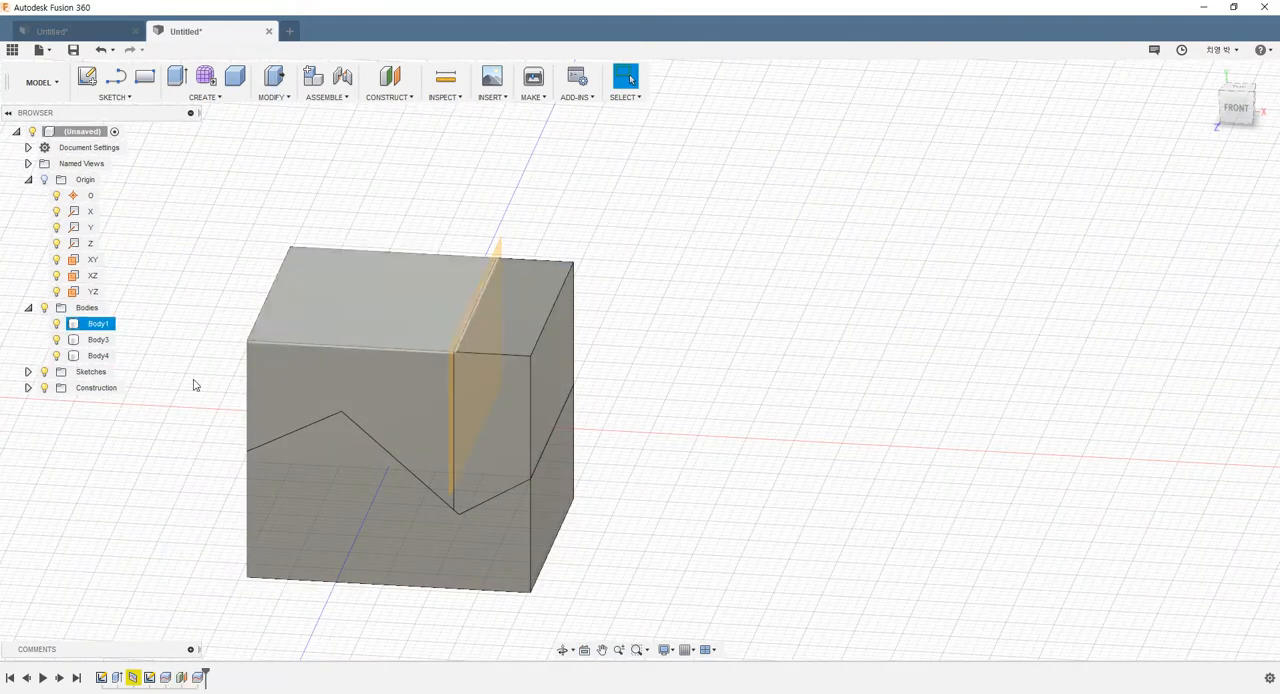
pyautogui.click(28, 388)
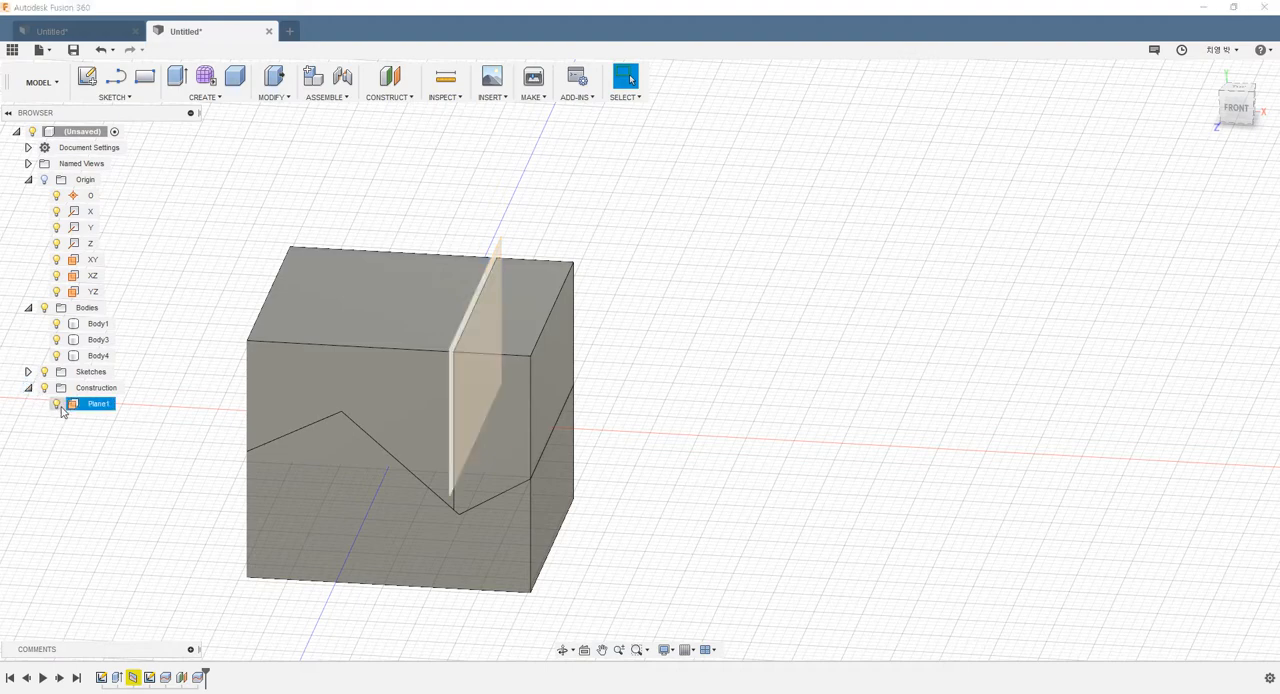
pyautogui.click(57, 405)
pyautogui.keyDown('shift'); pyautogui.moveTo(683, 406); pyautogui.dragTo(628, 354, button='middle'); pyautogui.keyUp('shift')
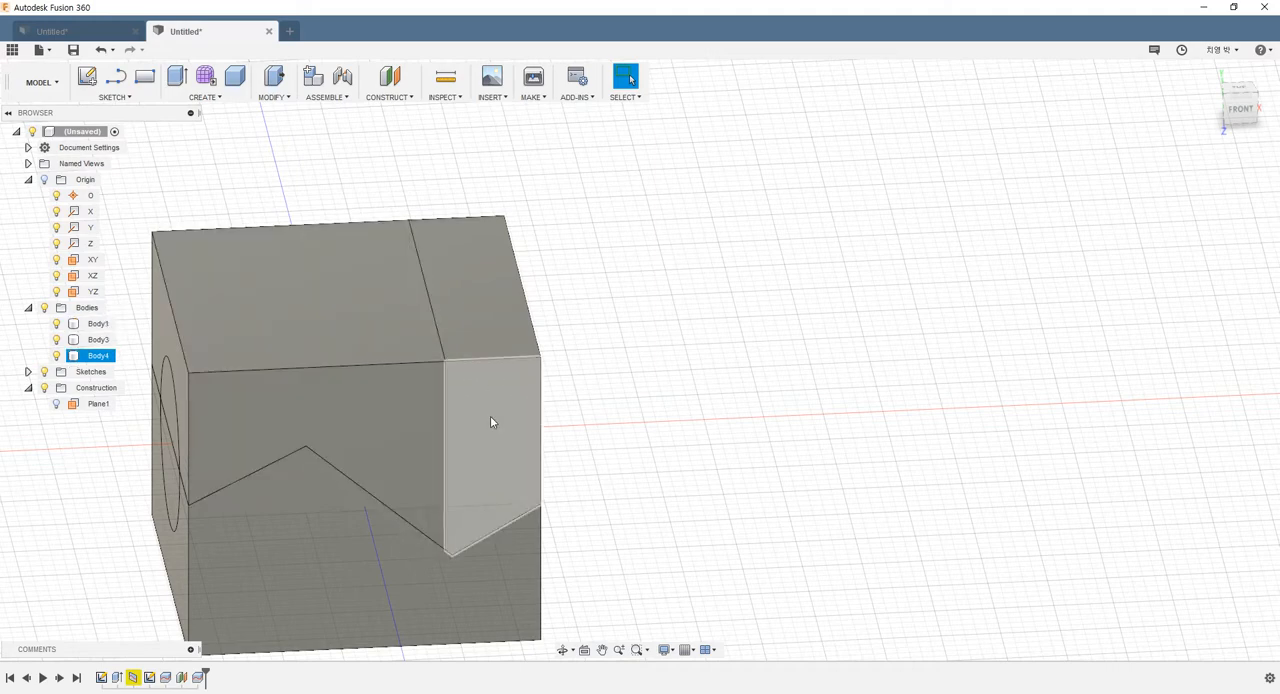
pyautogui.moveTo(520, 411)
pyautogui.keyDown('shift'); pyautogui.mouseDown(button='middle')
pyautogui.moveTo(403, 381)
pyautogui.moveTo(503, 427)
pyautogui.mouseUp(button='middle'); pyautogui.keyUp('shift')
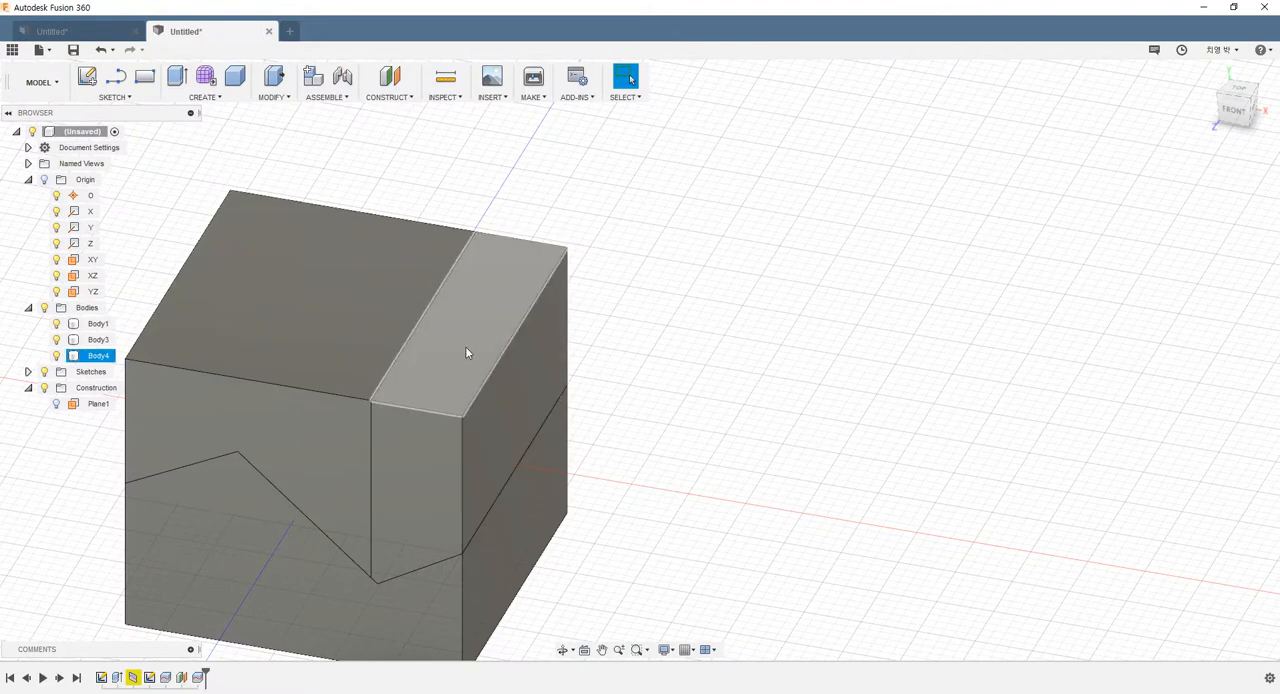
pyautogui.scroll(-3, 507, 344)
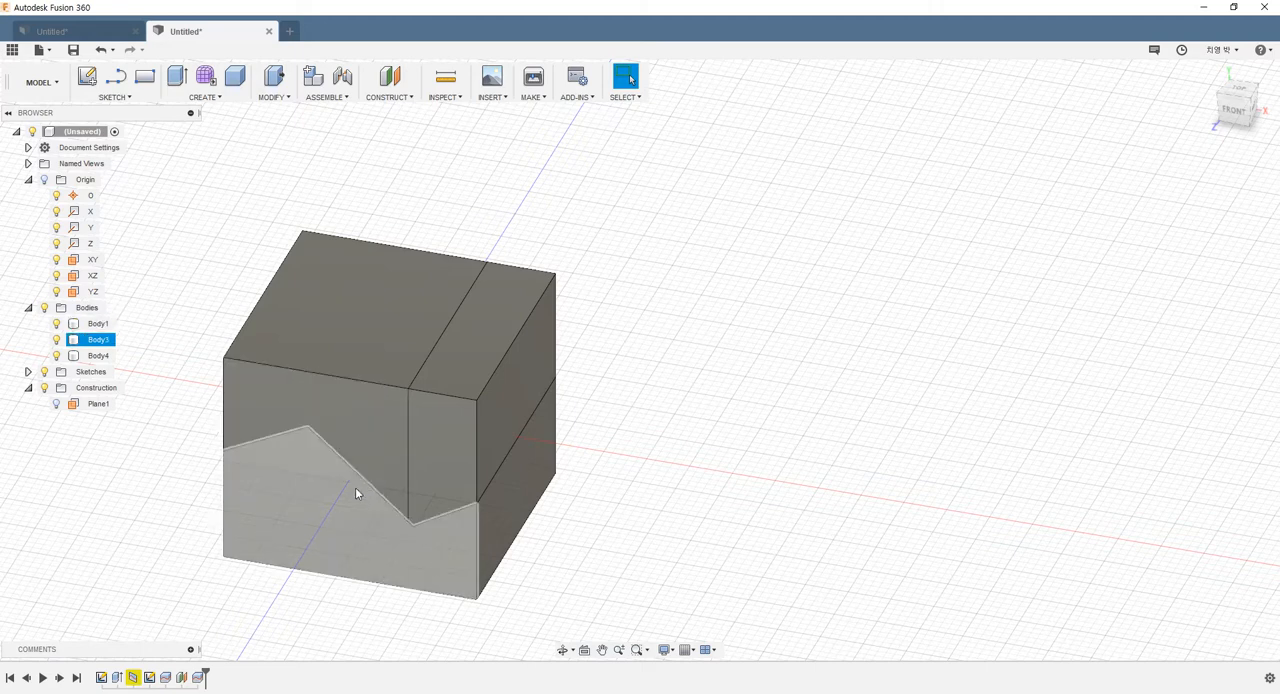
pyautogui.click(392, 97)
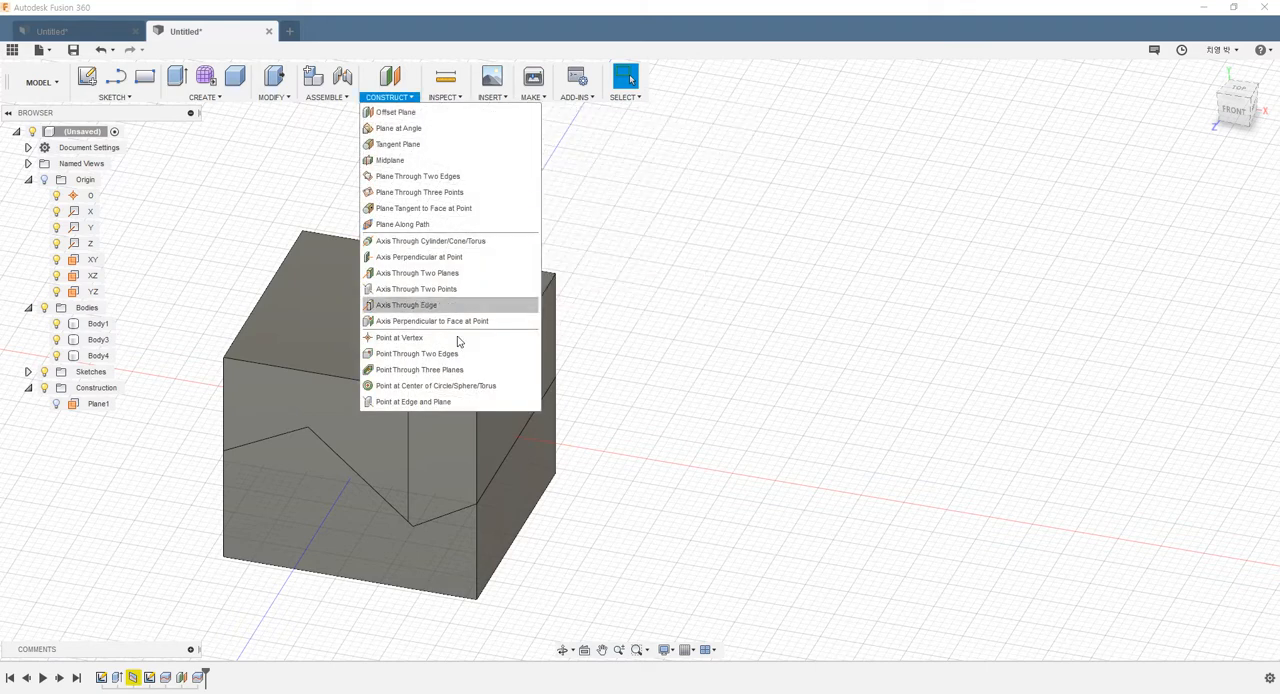